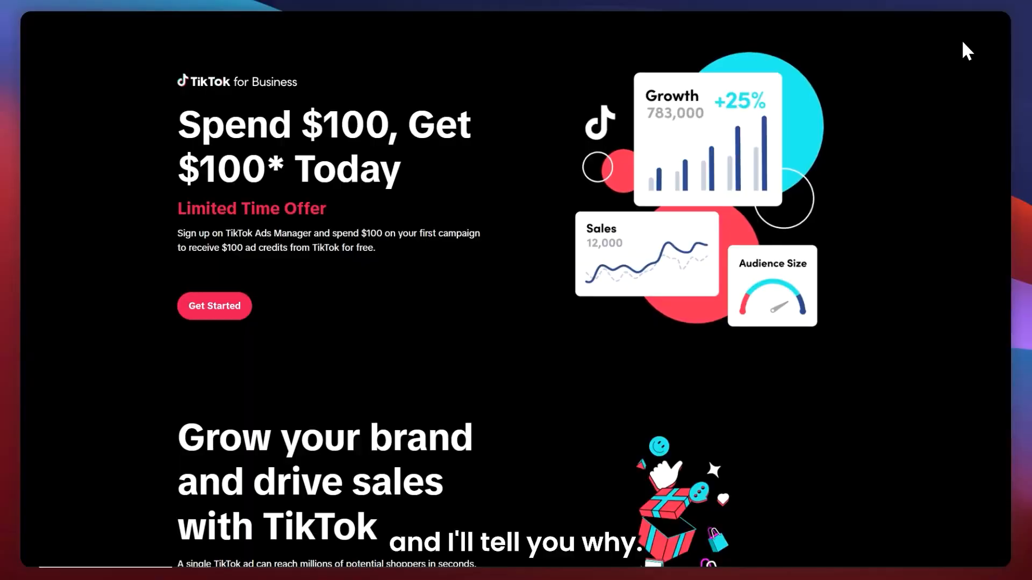
Scroll through the TikTok for Business landing page to review its offer and sections.
scroll(973, 46, down, 2)
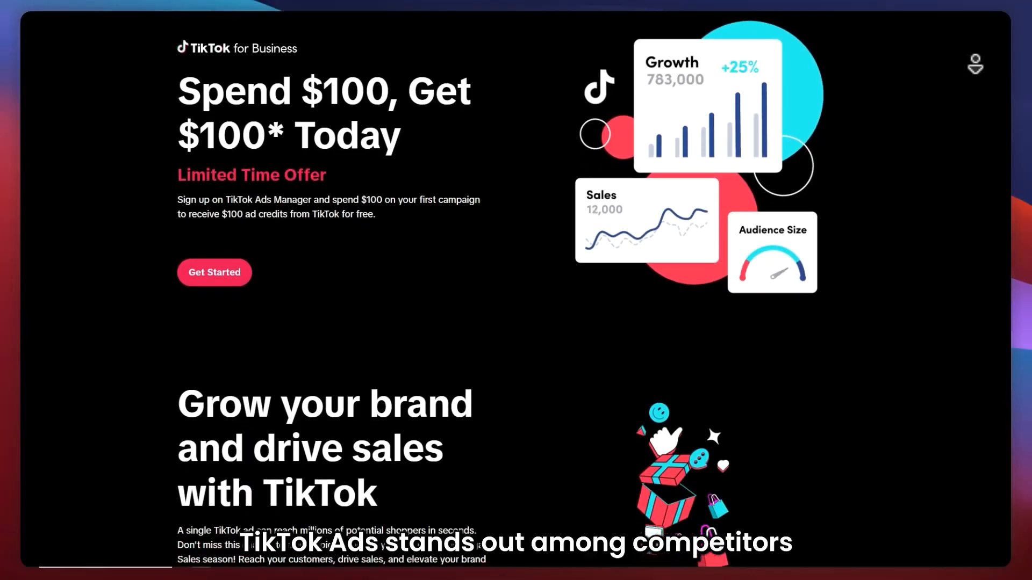
scroll(974, 64, down, 3)
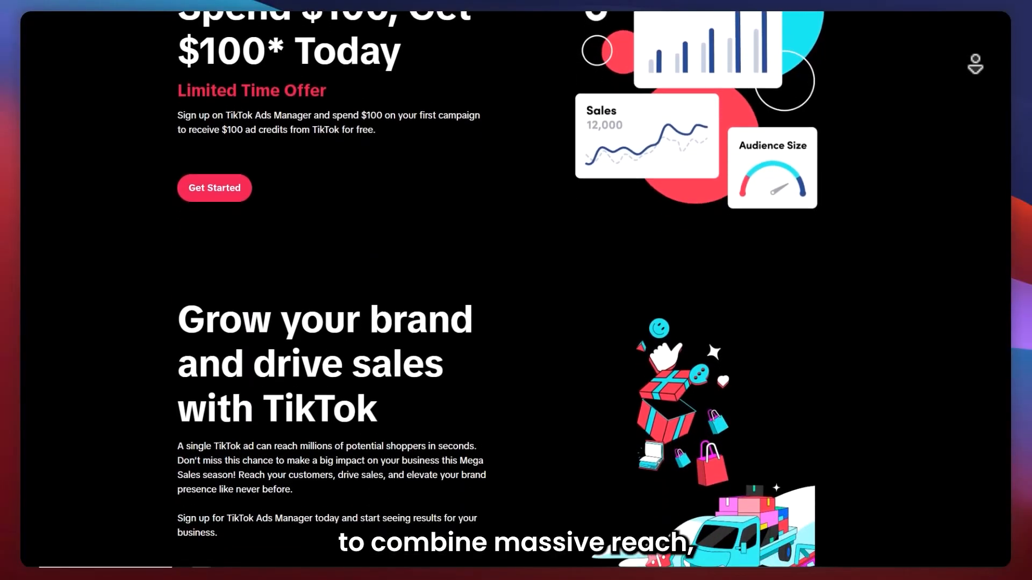
scroll(974, 64, down, 3)
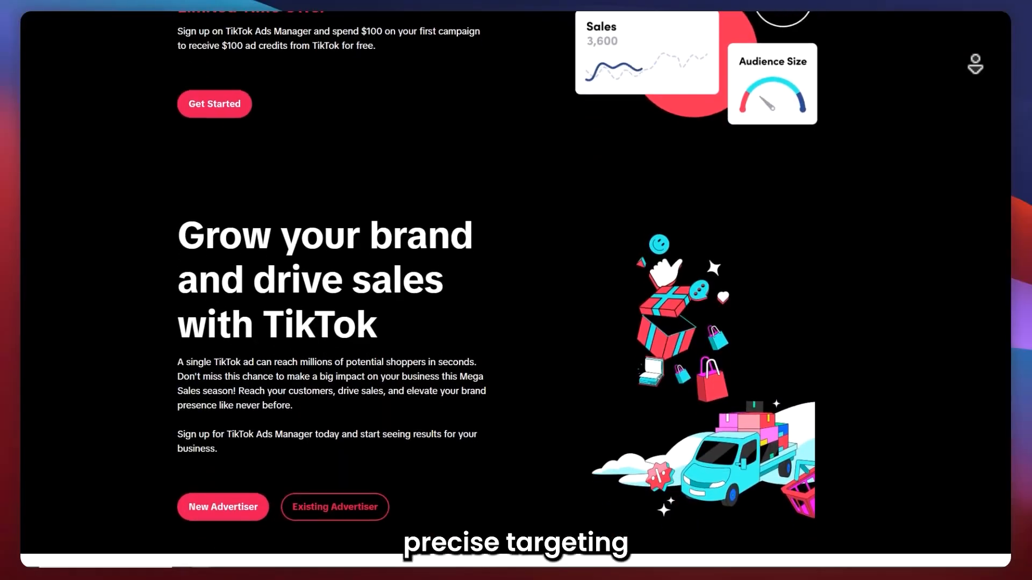
scroll(975, 63, down, 3)
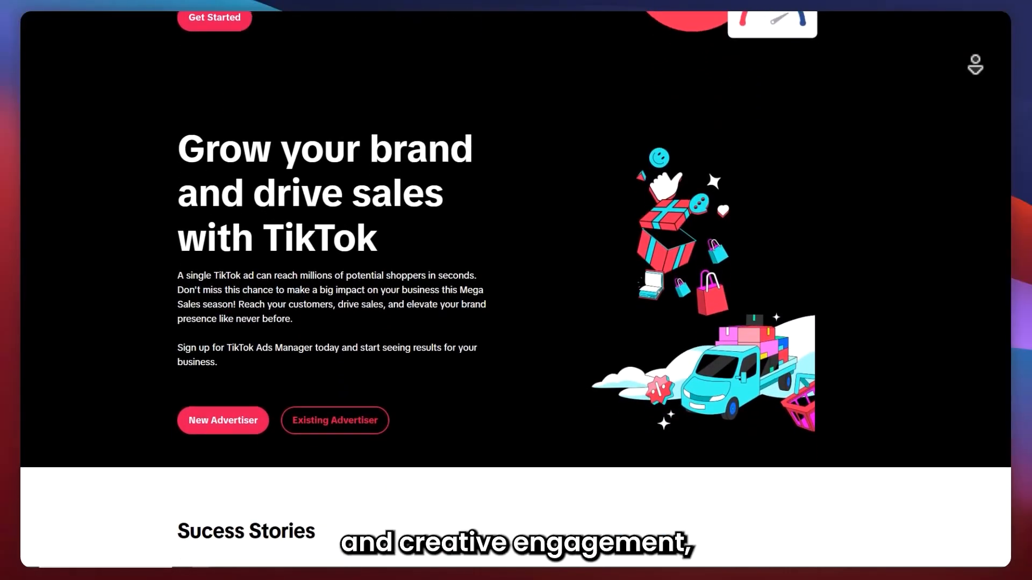
scroll(515, 290, down, 3)
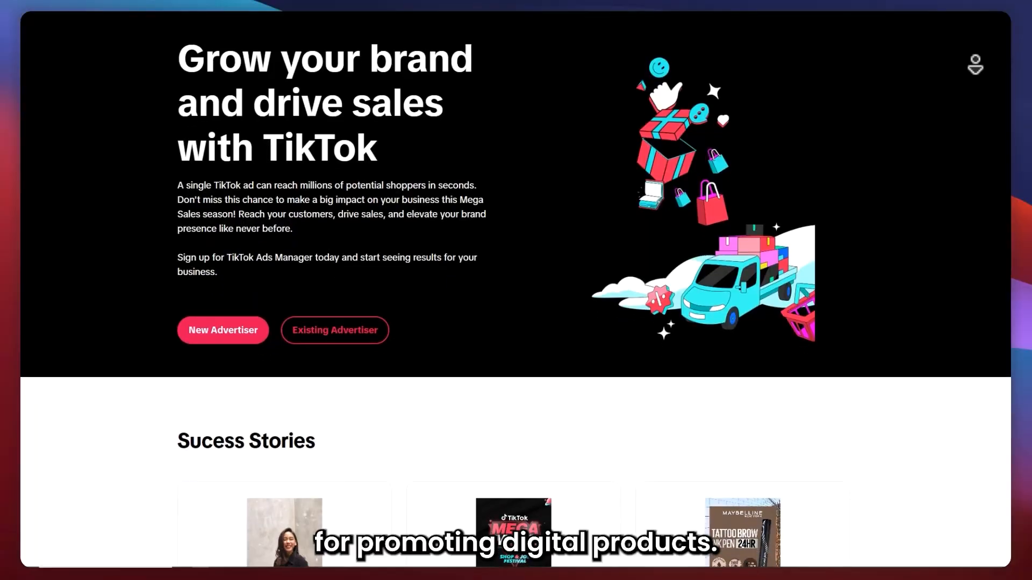
scroll(515, 290, down, 3)
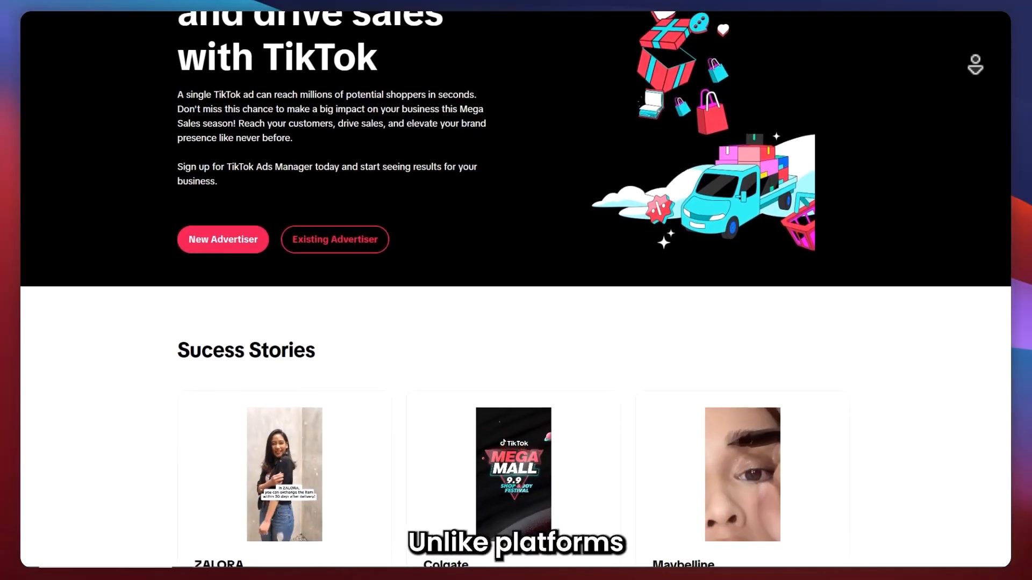
scroll(516, 290, down, 3)
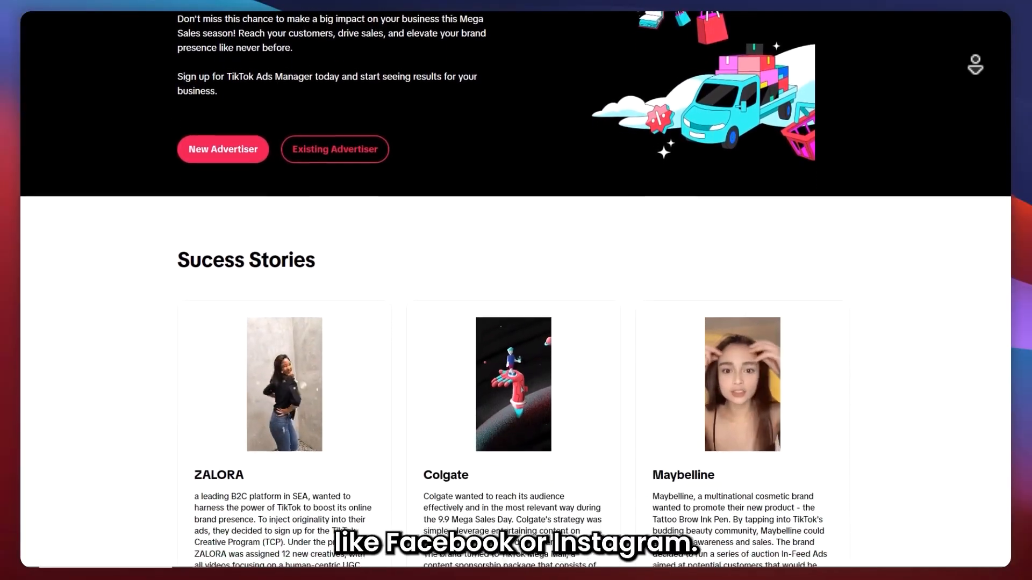
scroll(516, 290, down, 3)
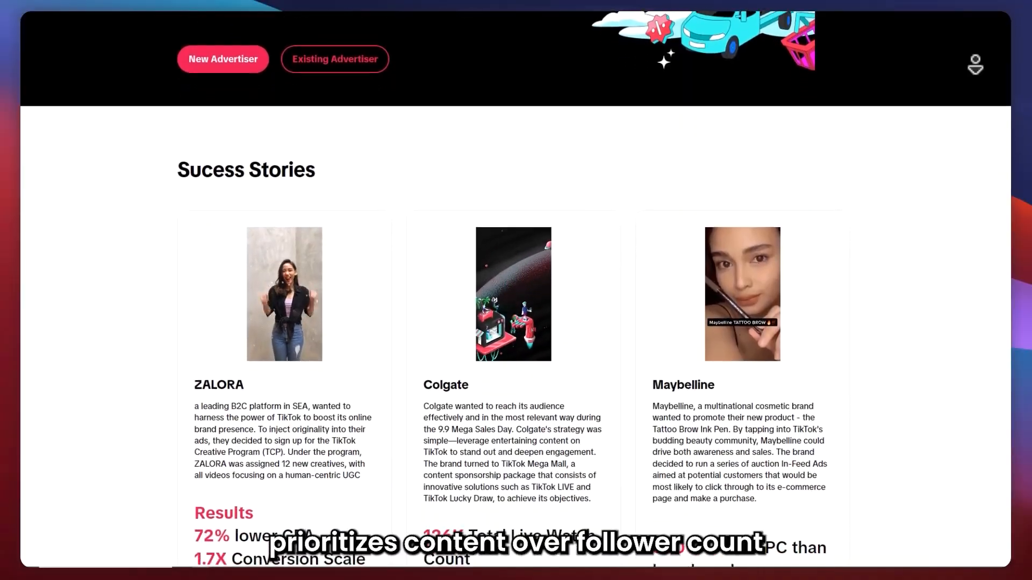
scroll(975, 63, down, 3)
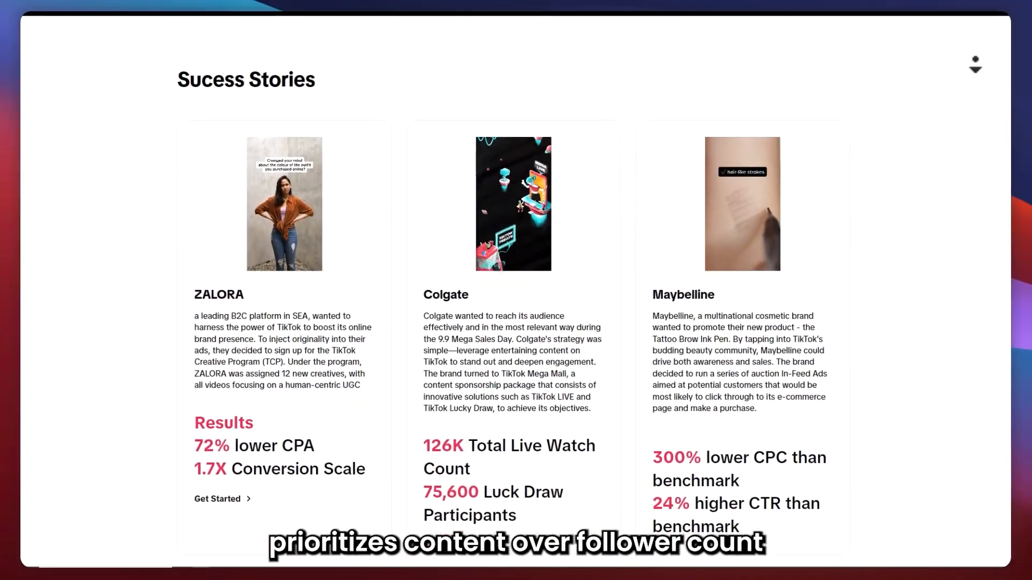
scroll(975, 64, down, 3)
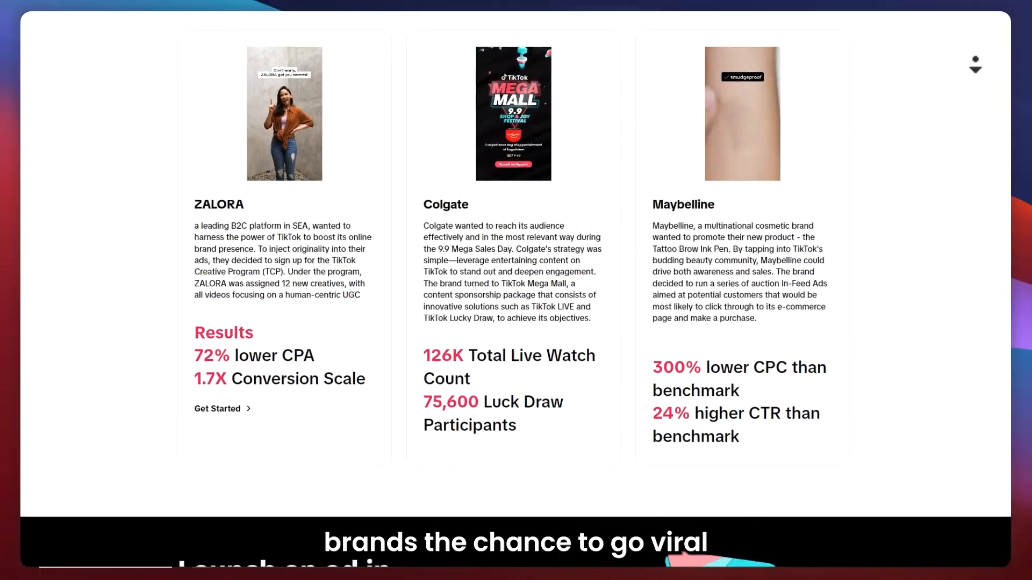
scroll(975, 63, down, 3)
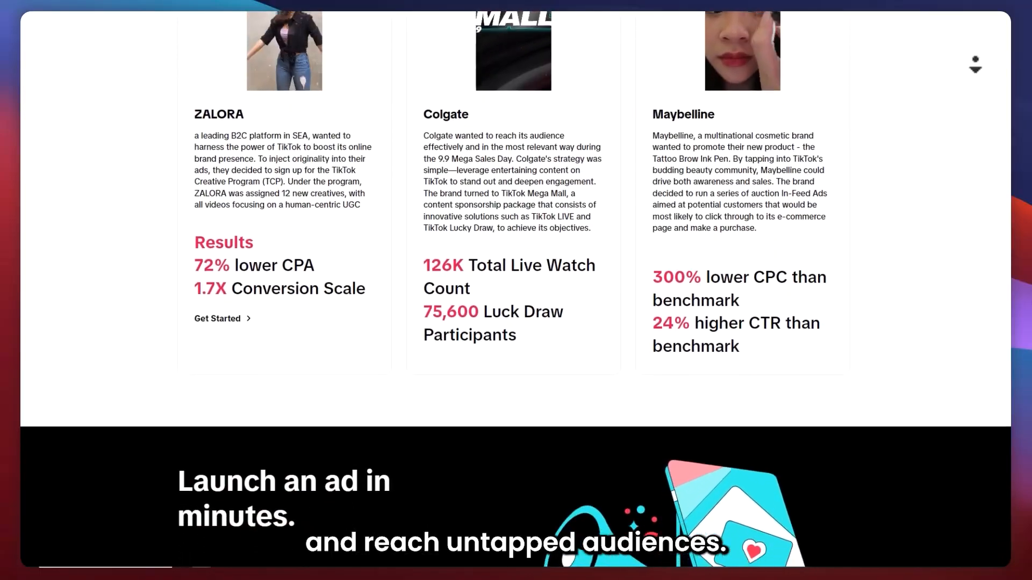
scroll(975, 64, down, 3)
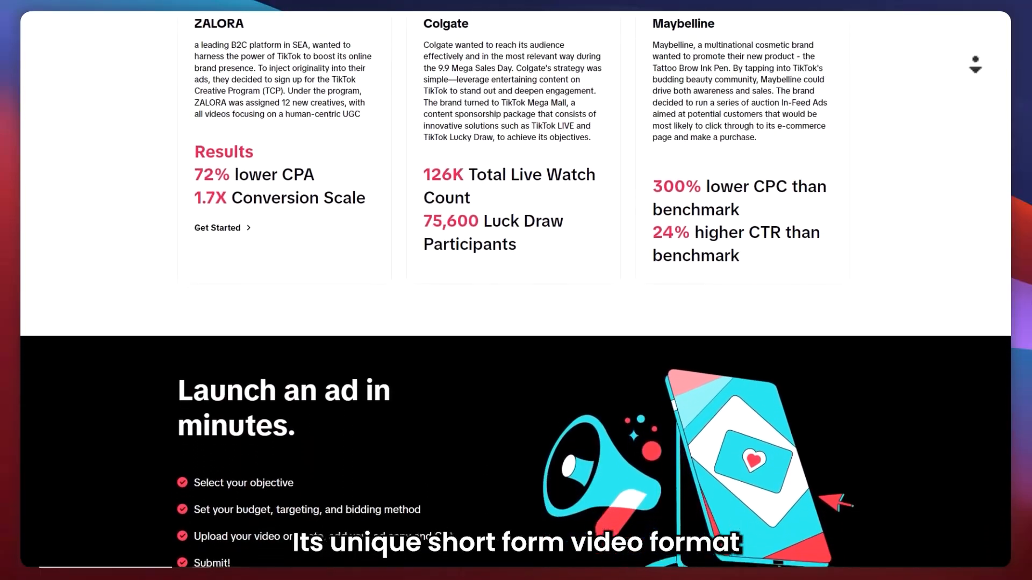
scroll(975, 63, down, 3)
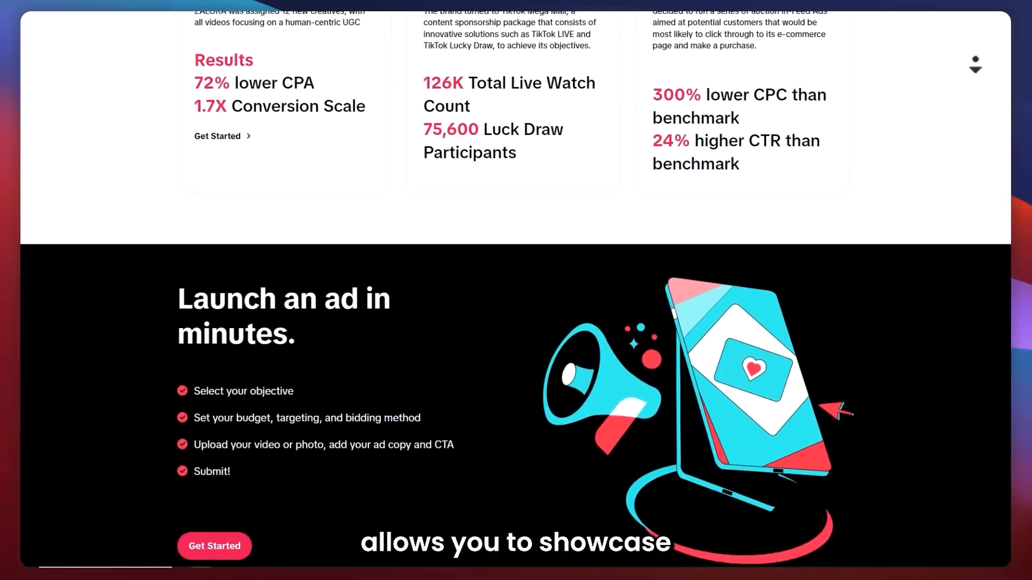
scroll(975, 64, down, 3)
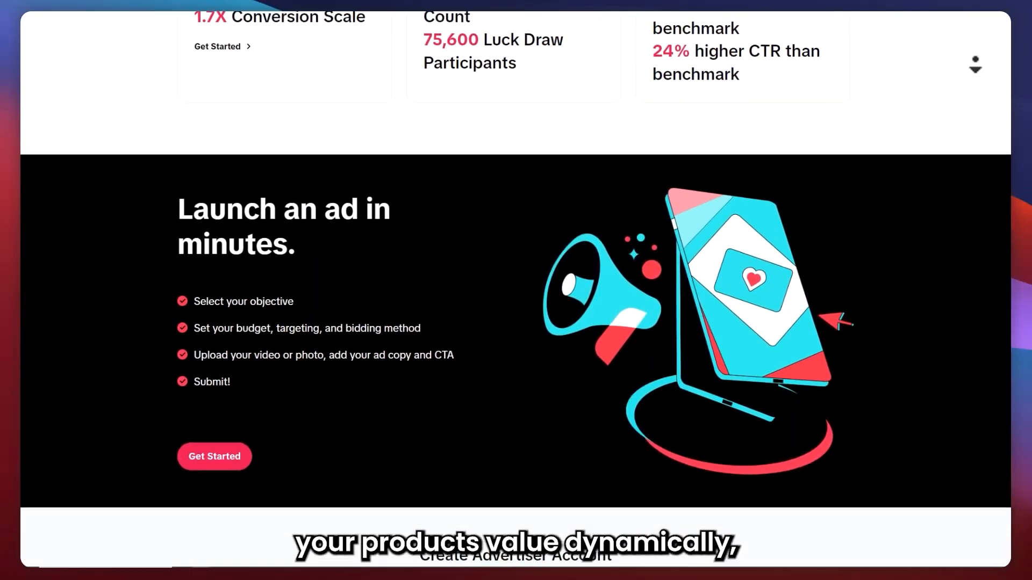
scroll(975, 64, down, 3)
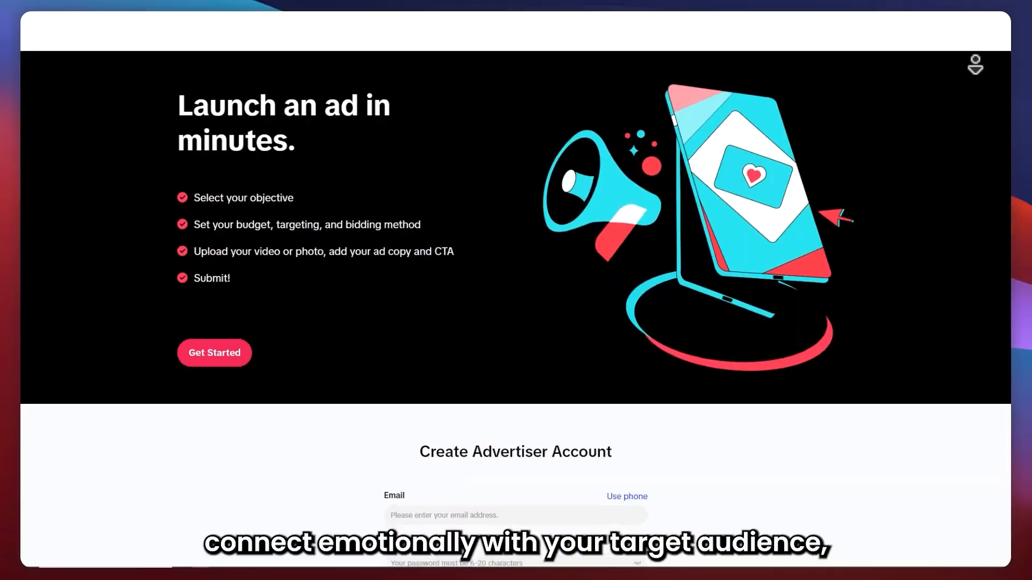
scroll(975, 64, down, 3)
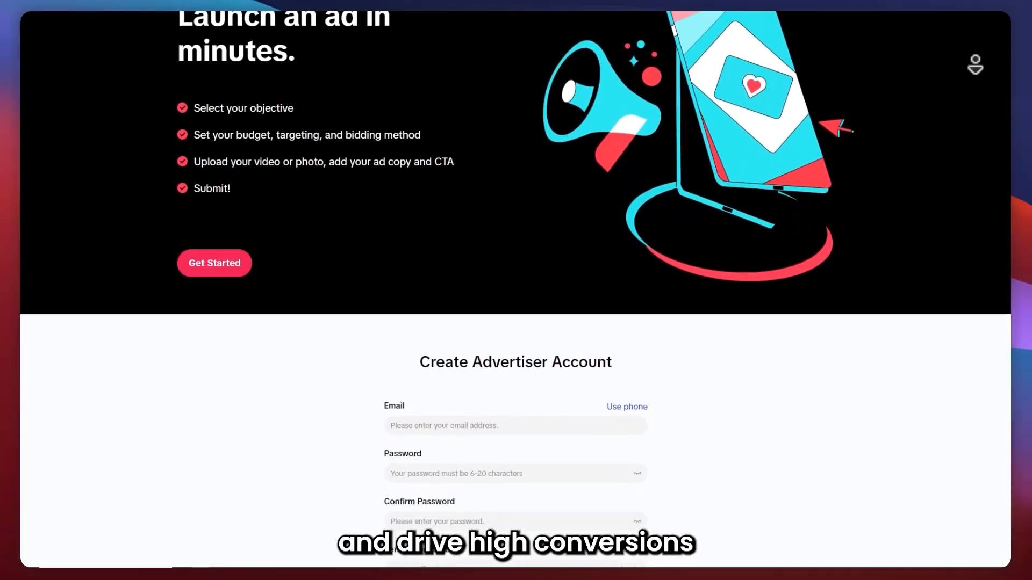
scroll(516, 290, down, 3)
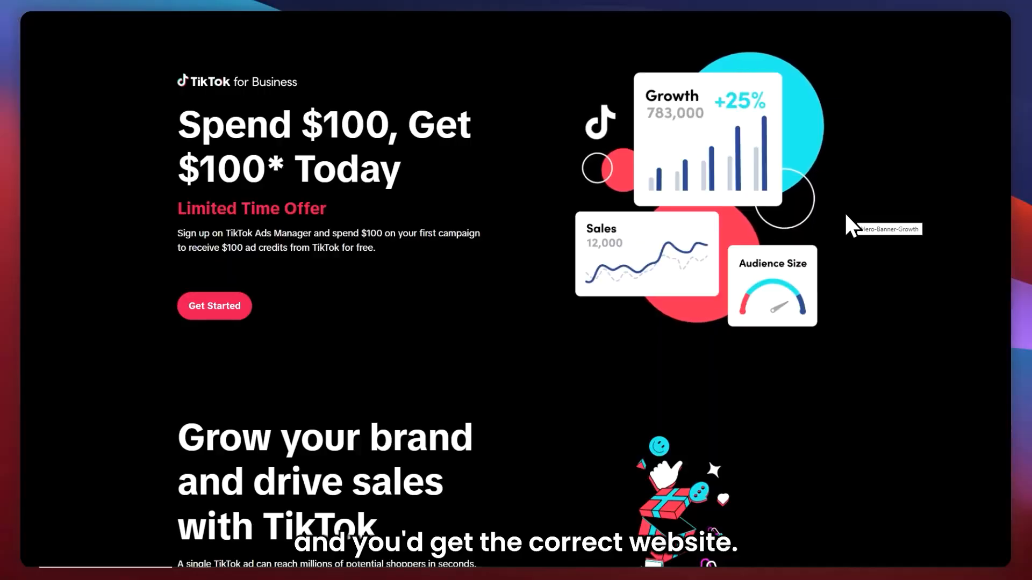
Open the Create Advertiser Account sign-up form from the landing page's Get Started offer.
drag(207, 80, 267, 82)
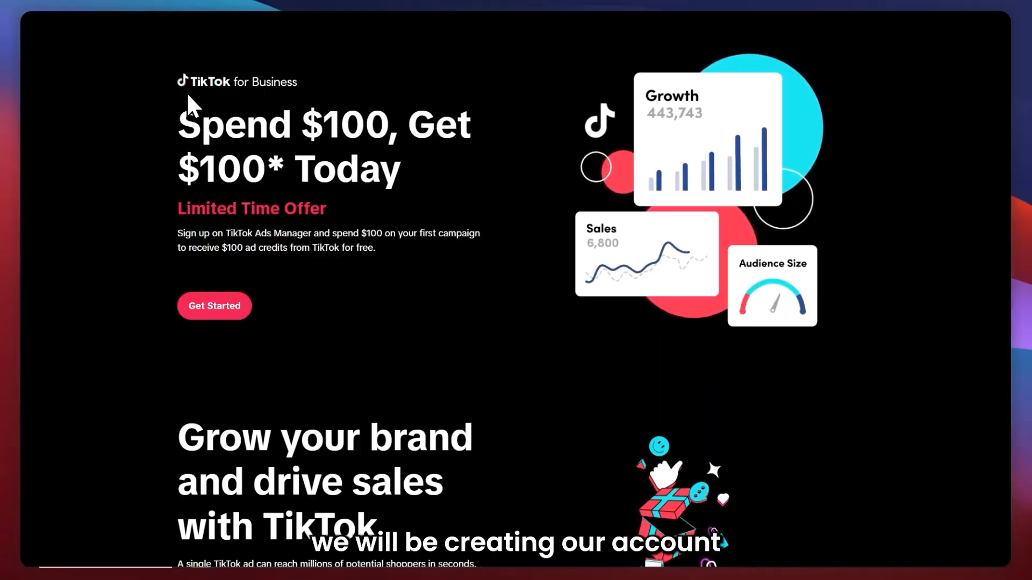
drag(347, 104, 209, 354)
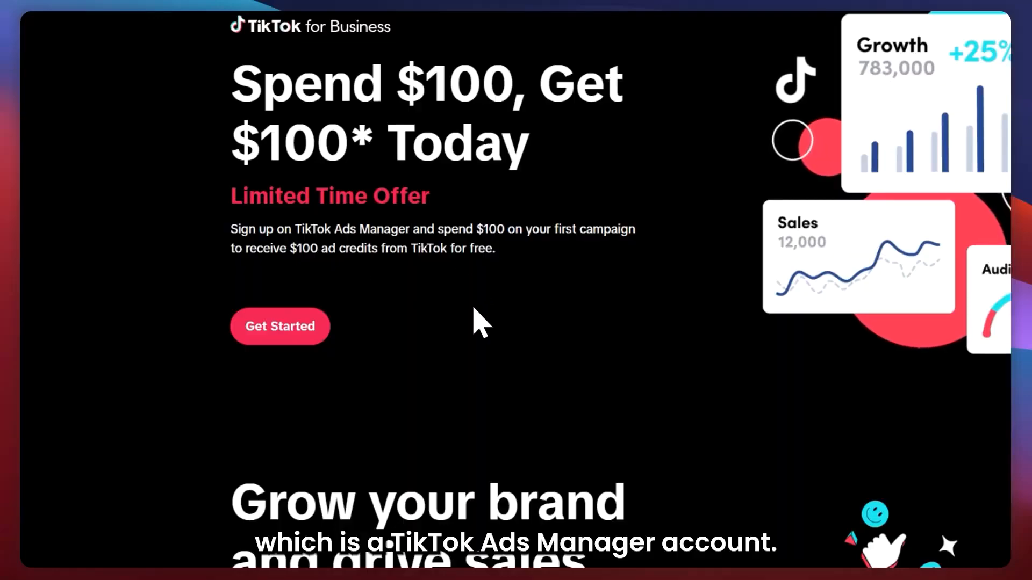
click(267, 328)
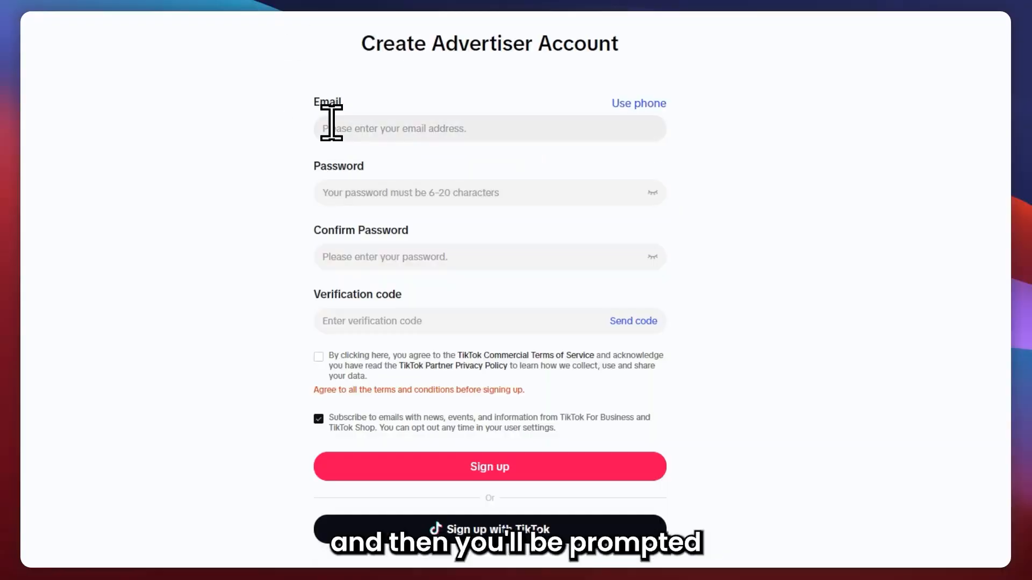
Accept the TikTok Commercial Terms of Service on the advertiser sign-up form.
drag(362, 43, 618, 36)
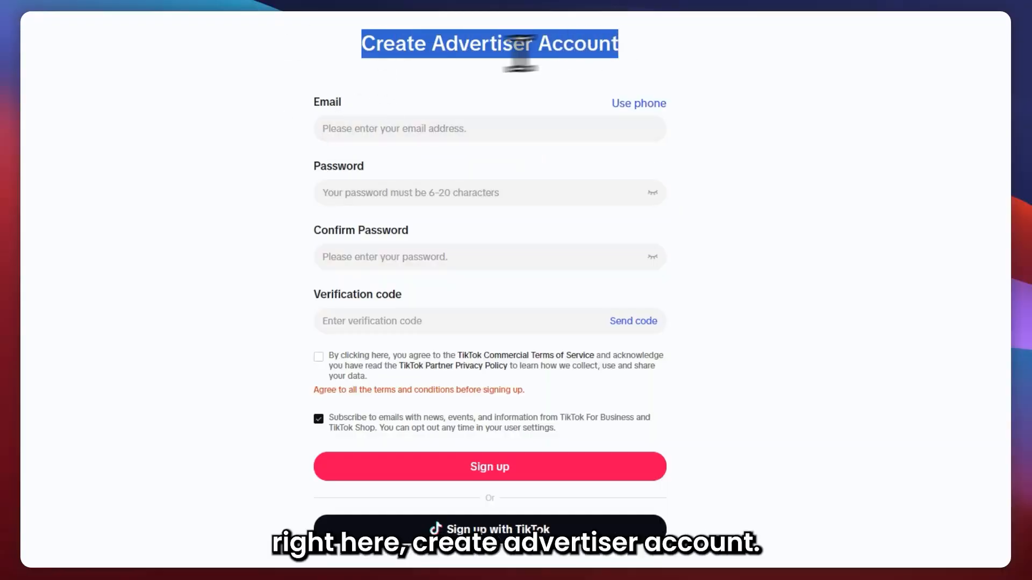
click(278, 97)
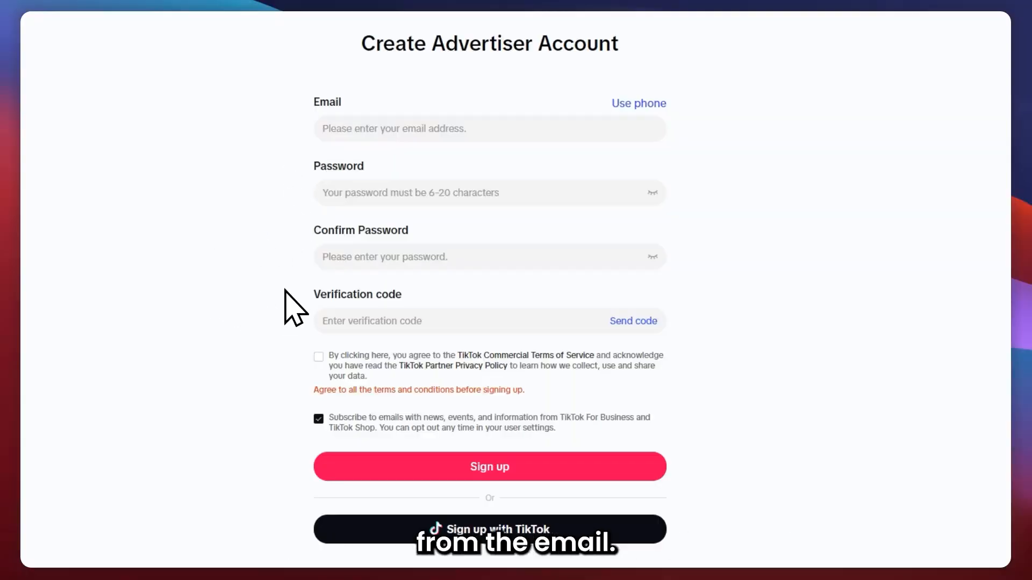
click(320, 356)
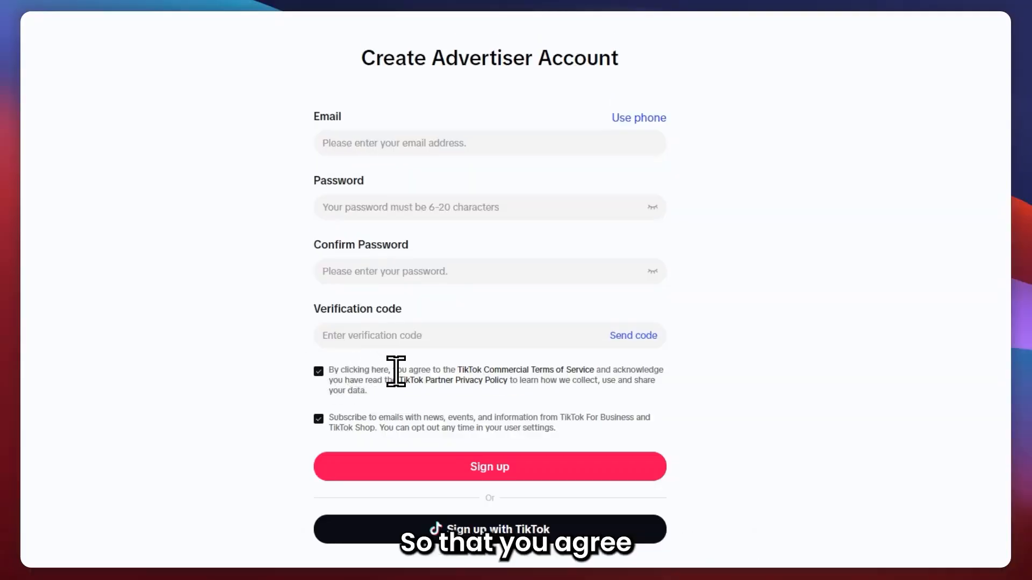
Untick the optional subscription to emails from TikTok For Business and TikTok Shop.
drag(505, 371, 559, 372)
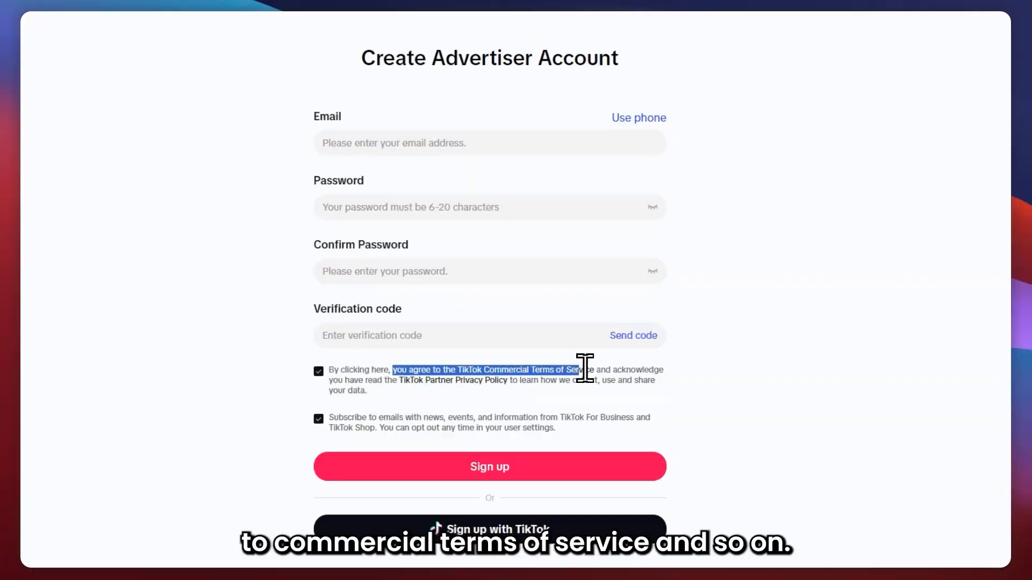
click(689, 379)
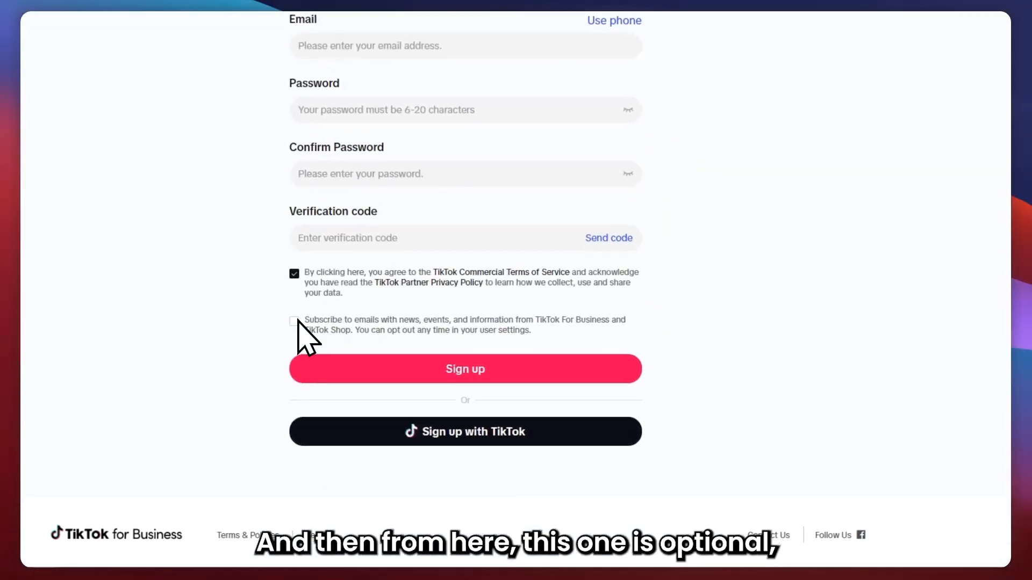
click(388, 383)
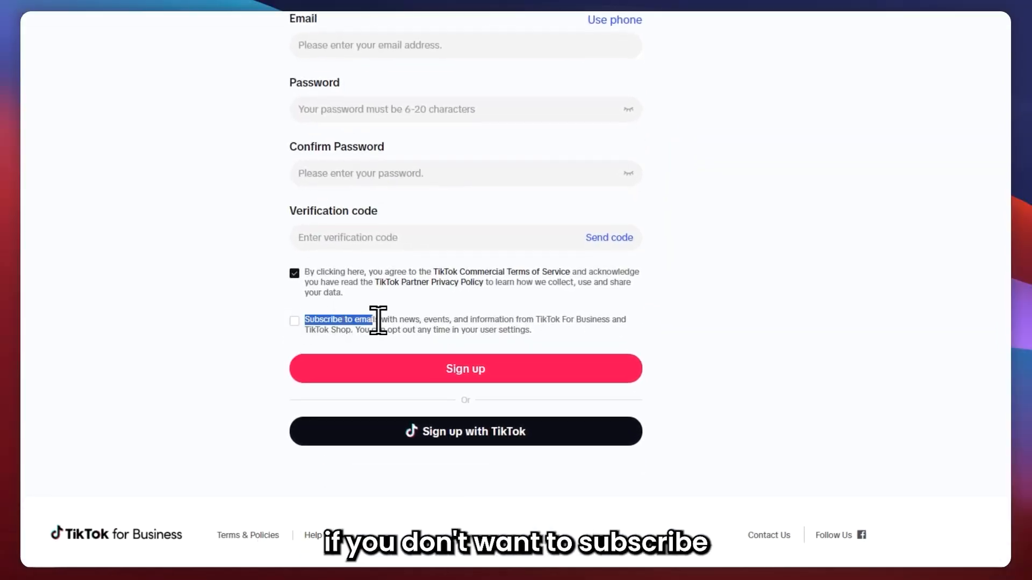
drag(416, 319, 414, 320)
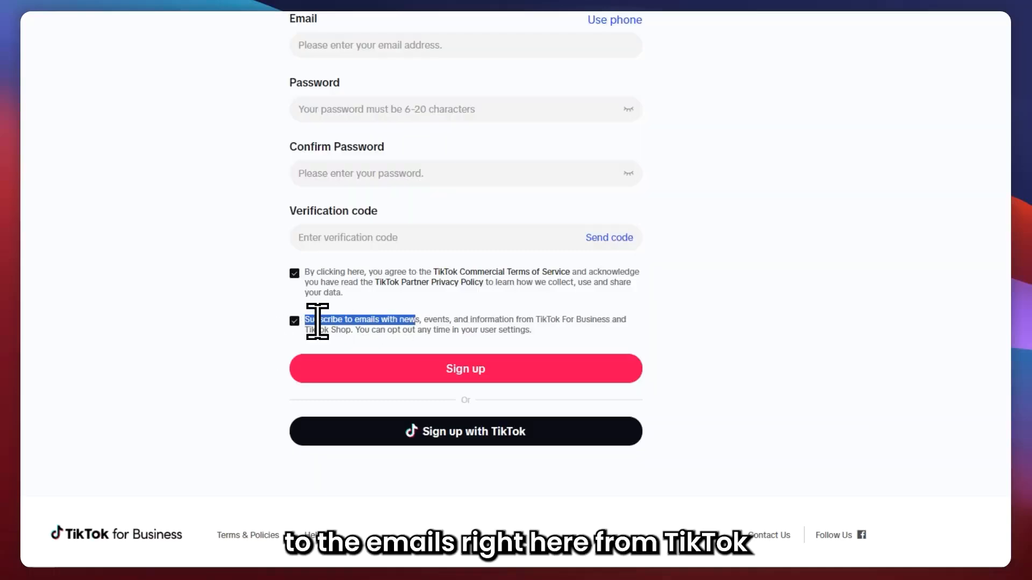
click(299, 320)
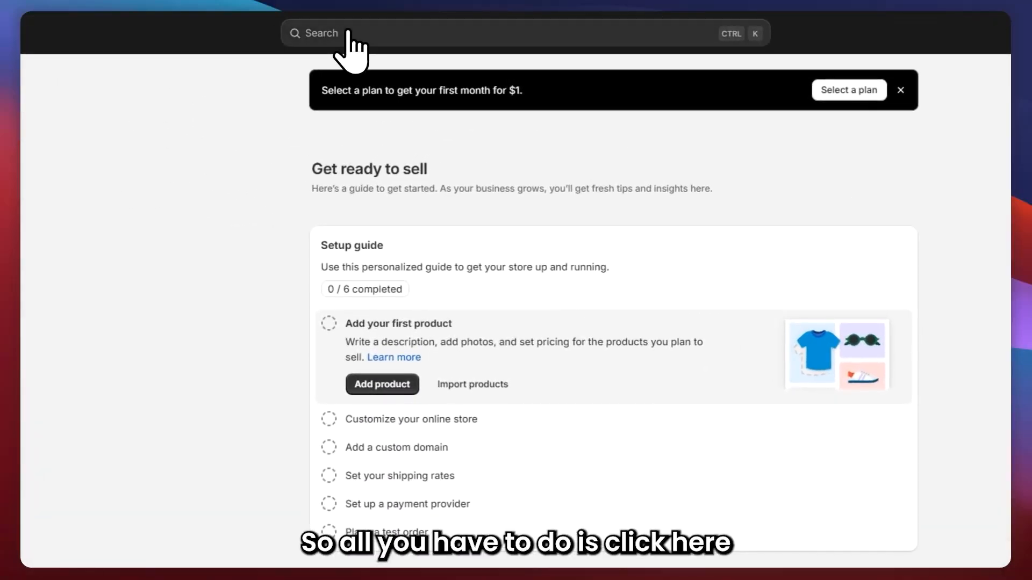
In the Shopify admin, search the Shopify App Store for tiktok.
click(349, 37)
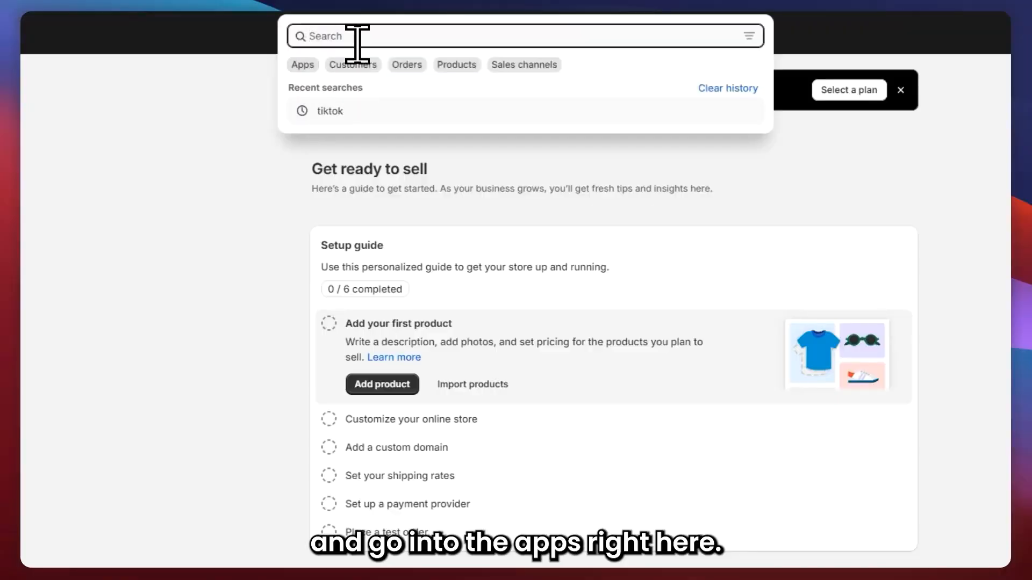
text(tiktok)
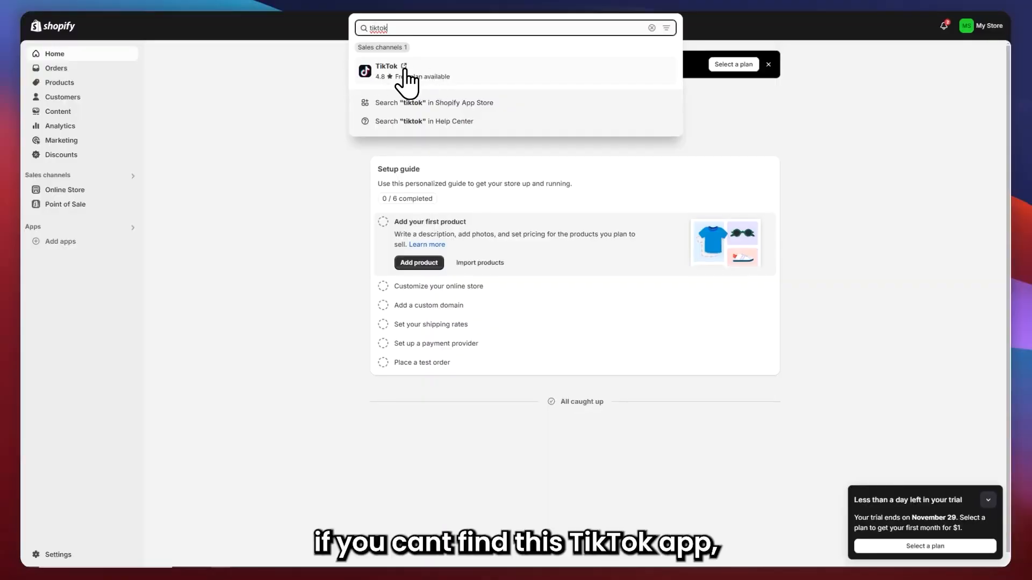
click(390, 102)
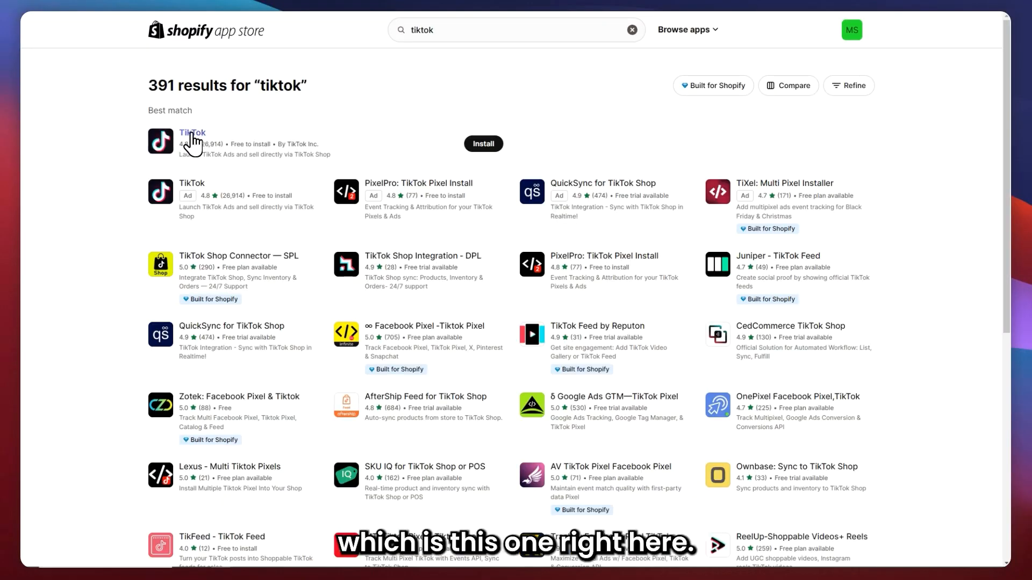
Install the TikTok app by TikTok Inc. from the best-match search result.
click(193, 134)
click(331, 355)
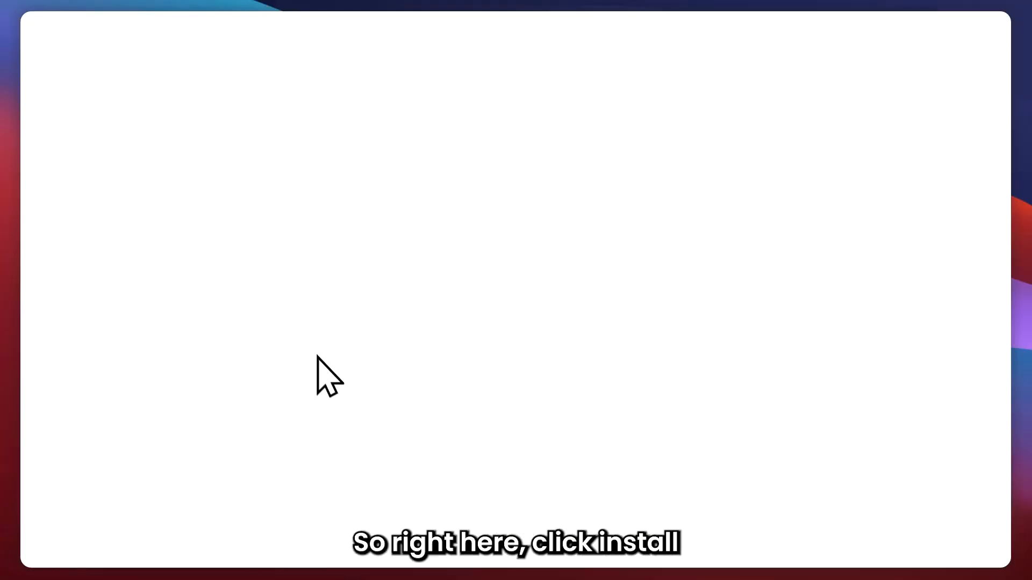
click(711, 254)
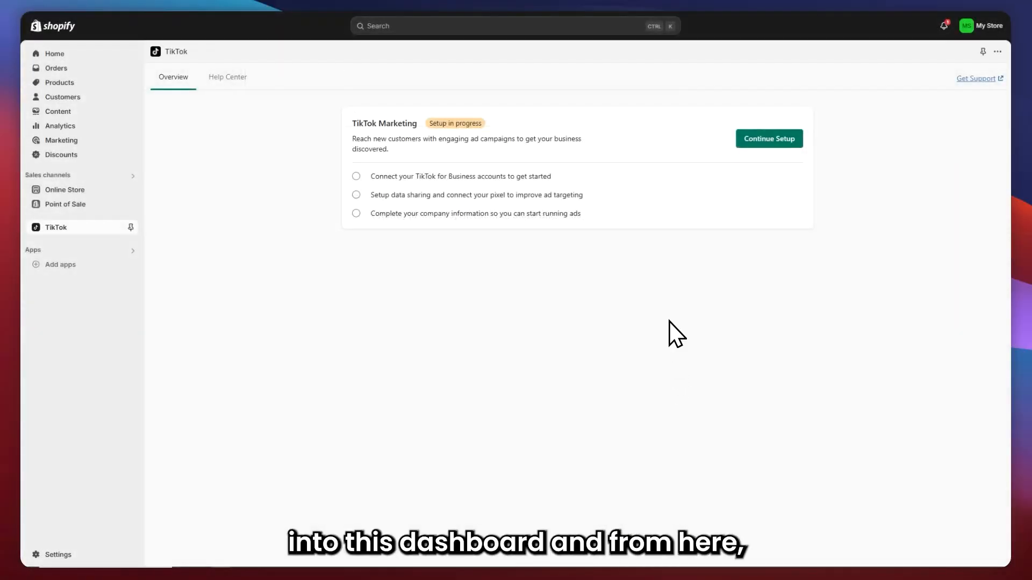
Continue the TikTok Marketing setup to reach the TikTok For Business connection section.
click(769, 139)
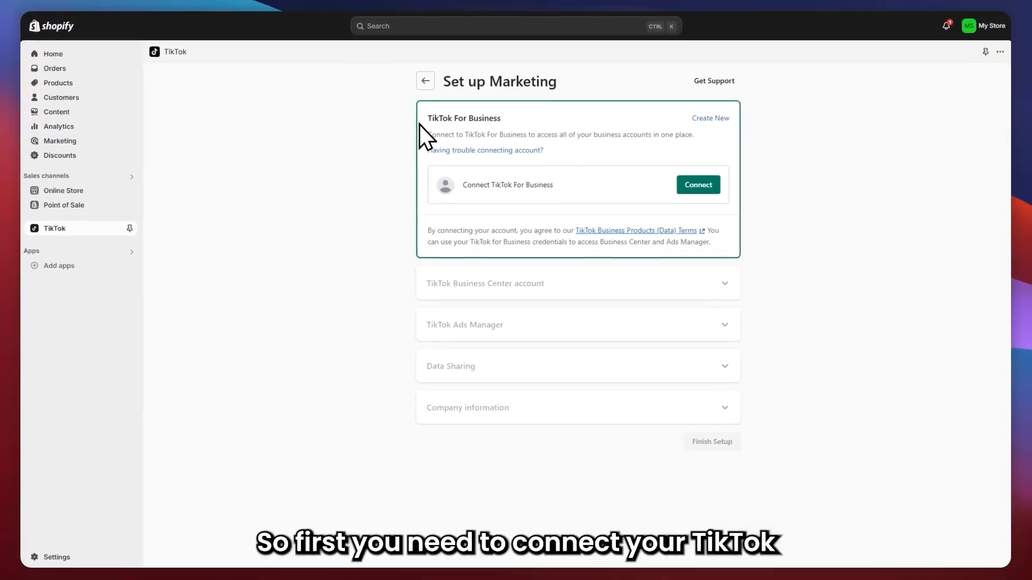
drag(458, 134, 514, 134)
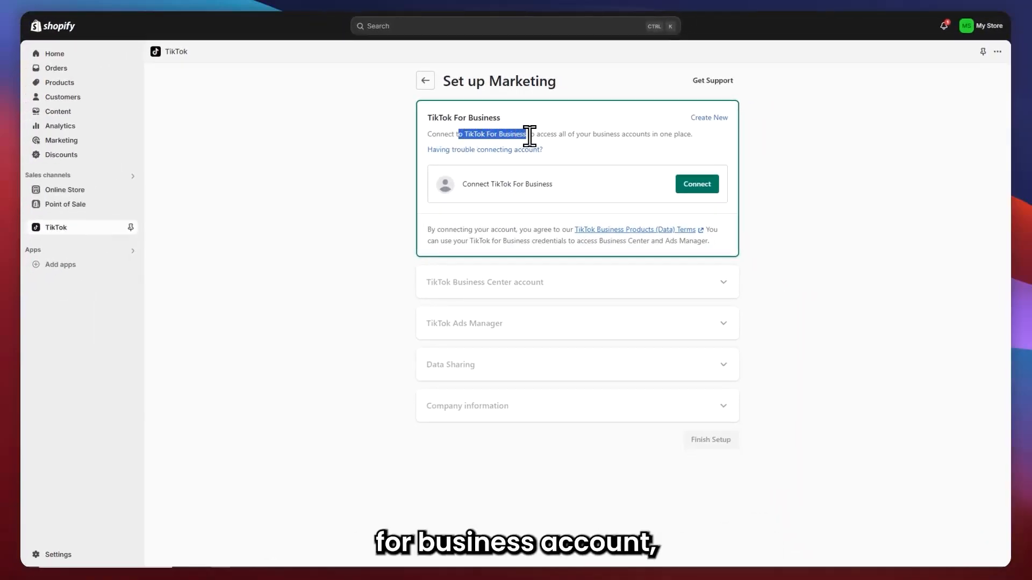
click(543, 134)
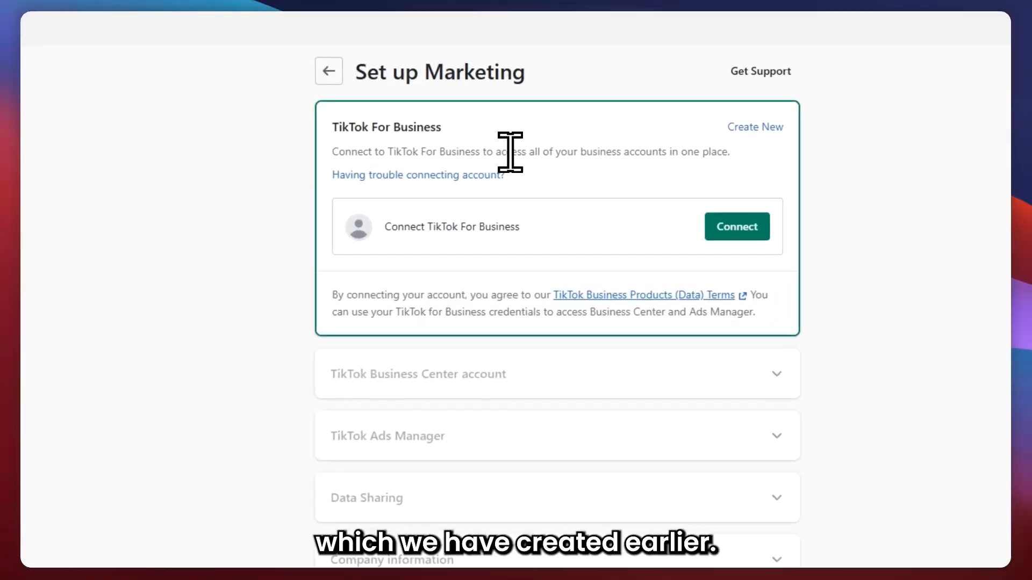
Connect the TikTok For Business account to Shopify.
click(741, 230)
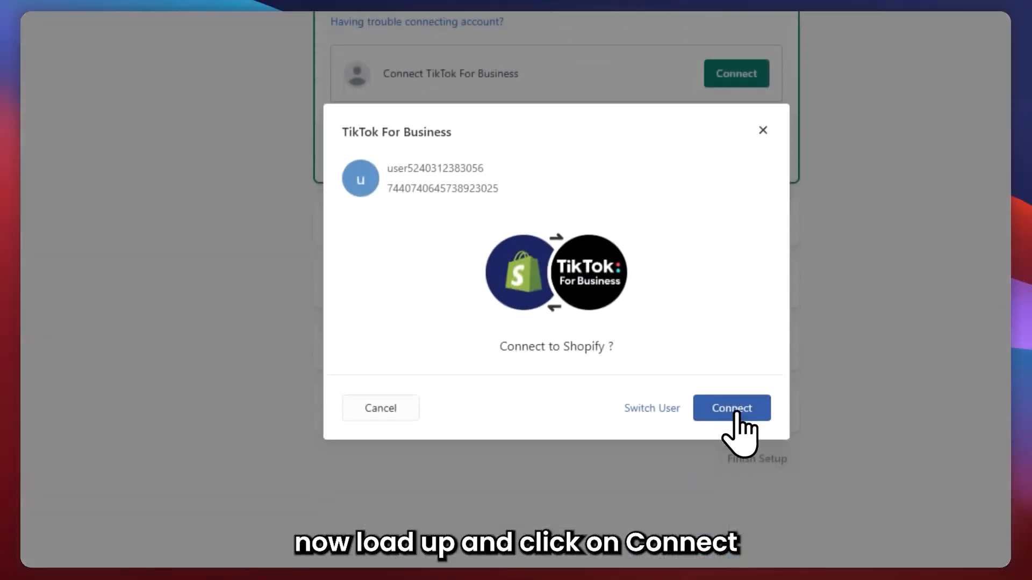
click(731, 469)
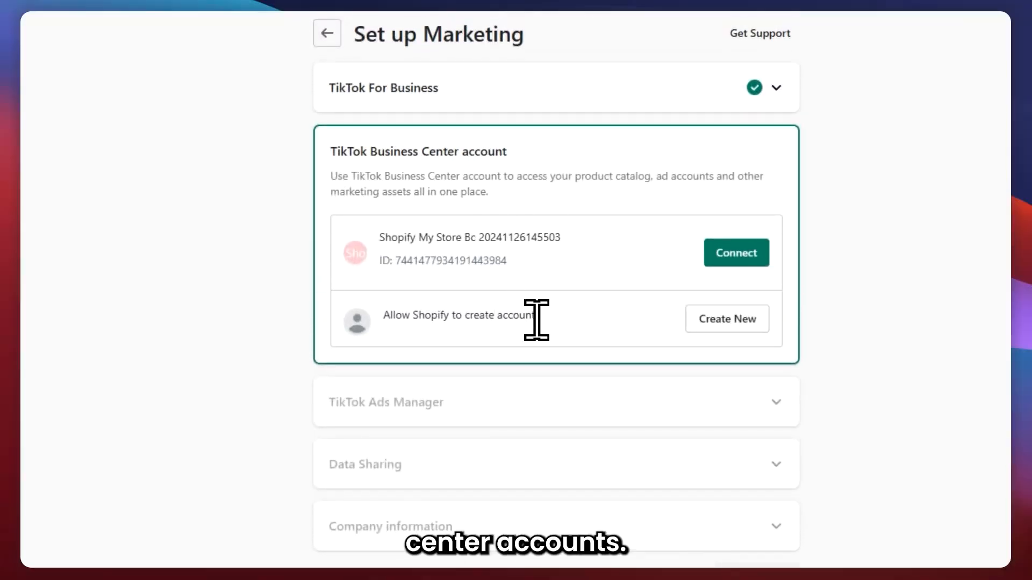
drag(510, 264, 378, 223)
click(678, 266)
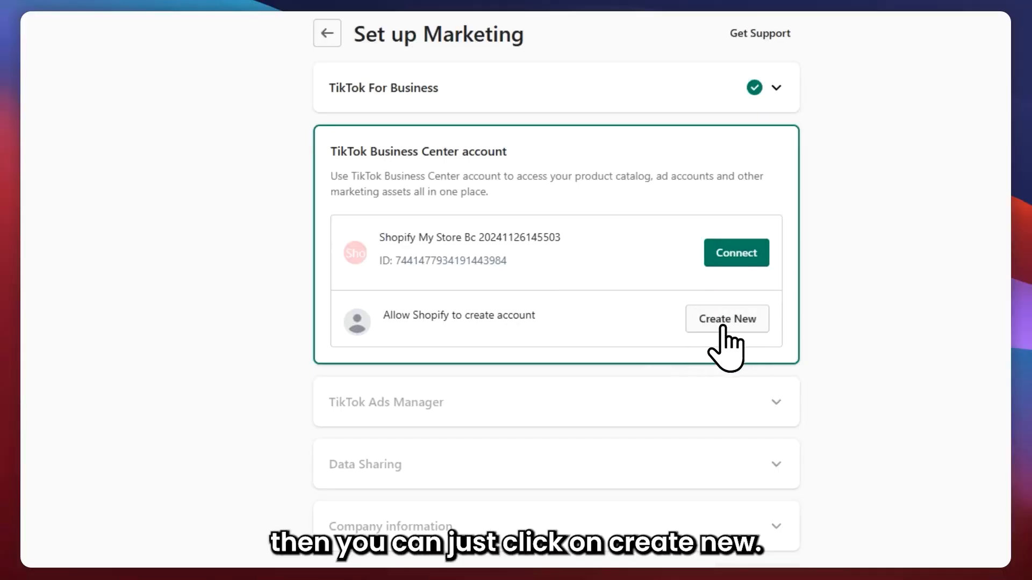
click(752, 254)
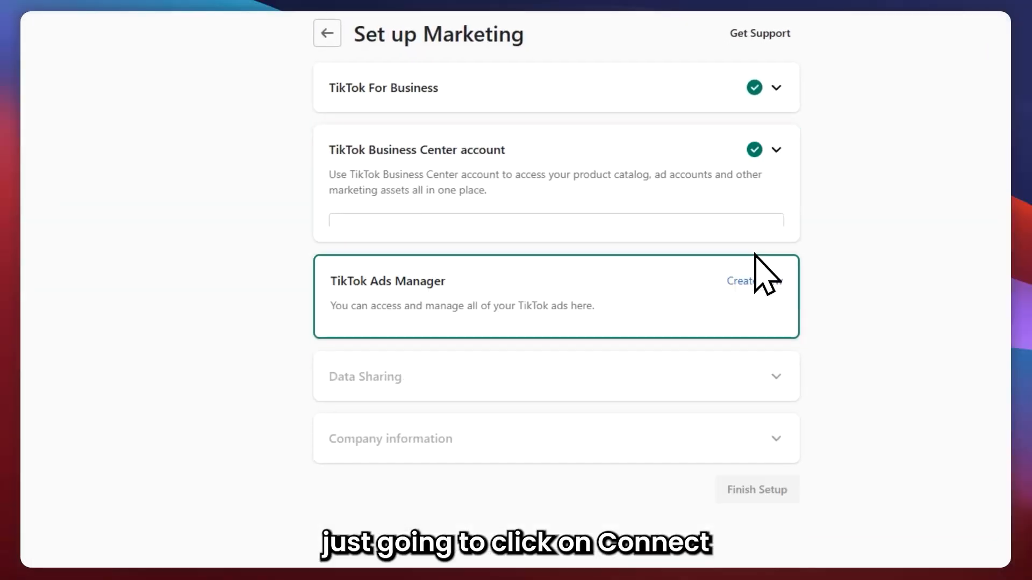
Connect the TikTok Ads Manager account Tutorial Clothing Store1124.
drag(350, 242, 336, 283)
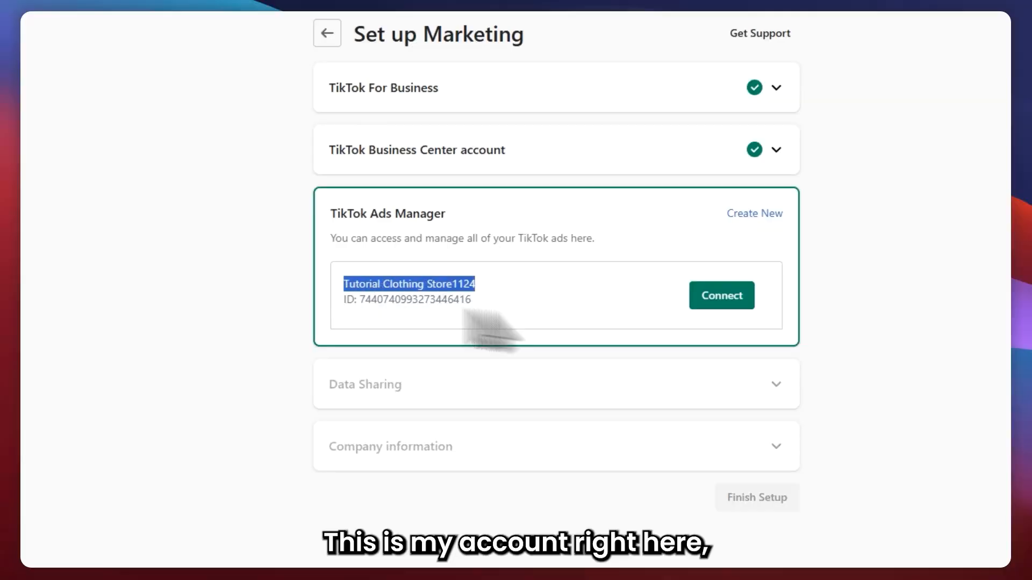
click(729, 297)
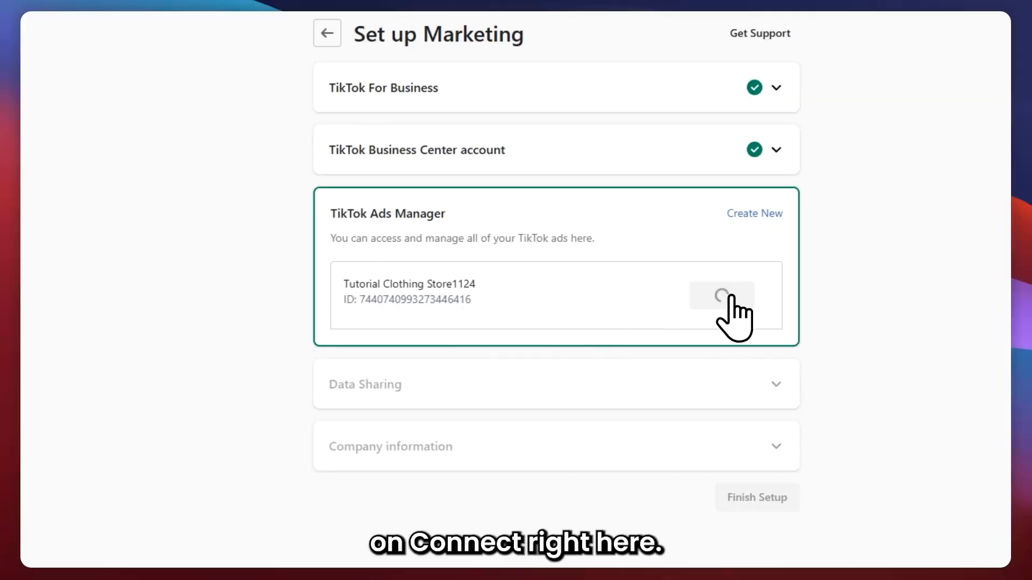
click(732, 300)
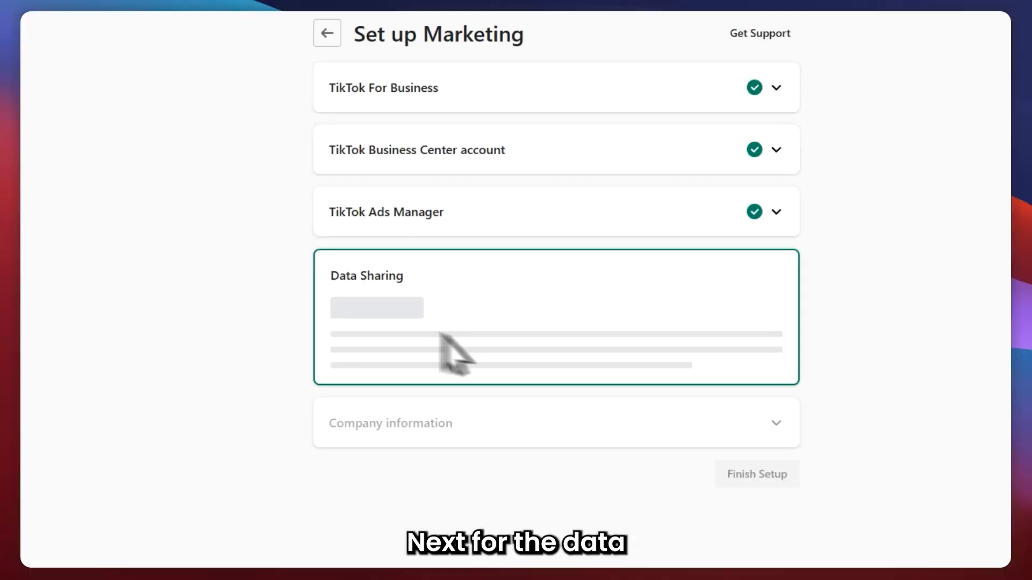
Set the data sharing level to Maximum with the existing TikTok Pixel and confirm it.
scroll(456, 410, down, 2)
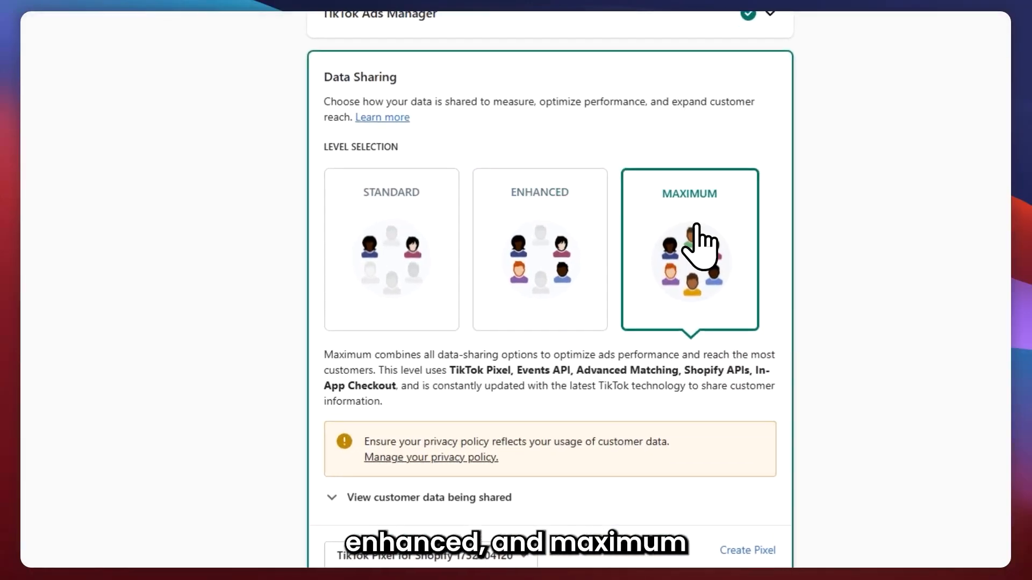
click(424, 261)
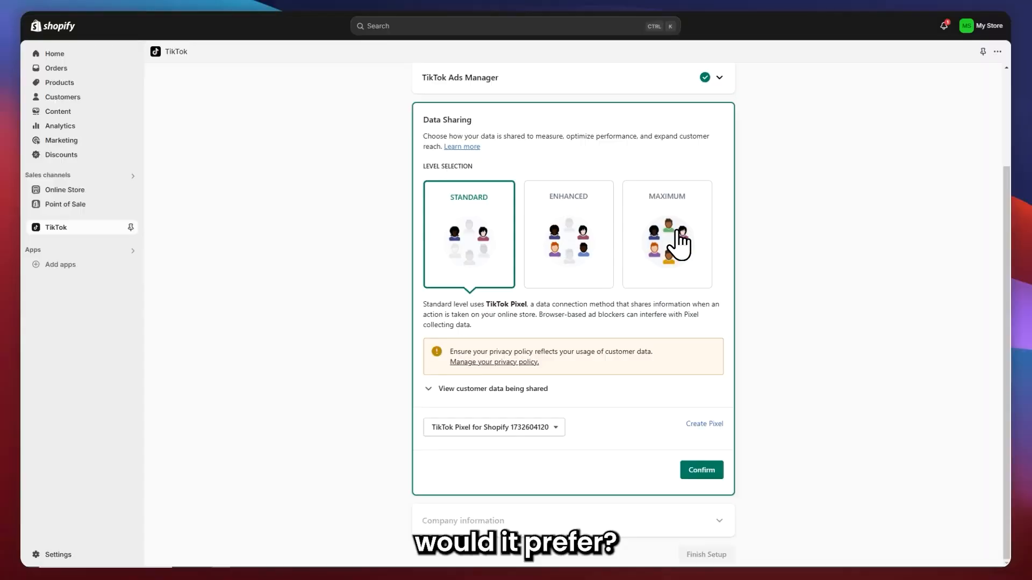
click(680, 236)
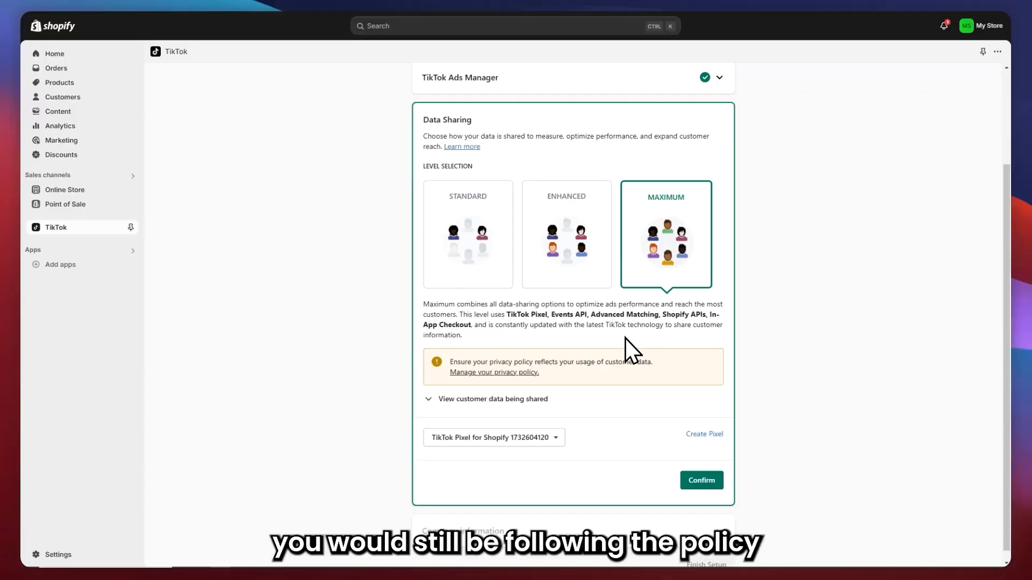
click(702, 481)
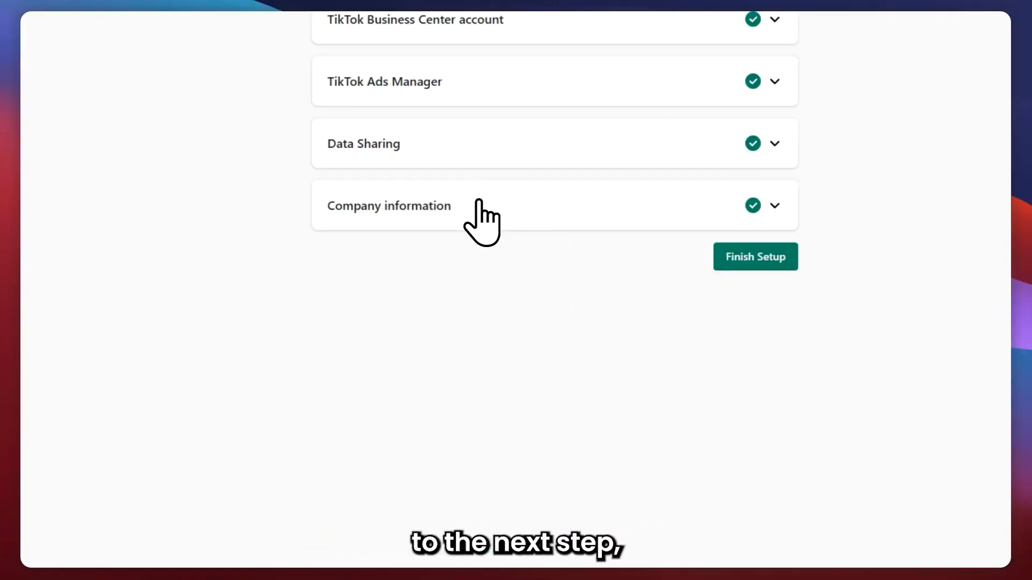
Open the company information section and finish the marketing setup.
click(424, 207)
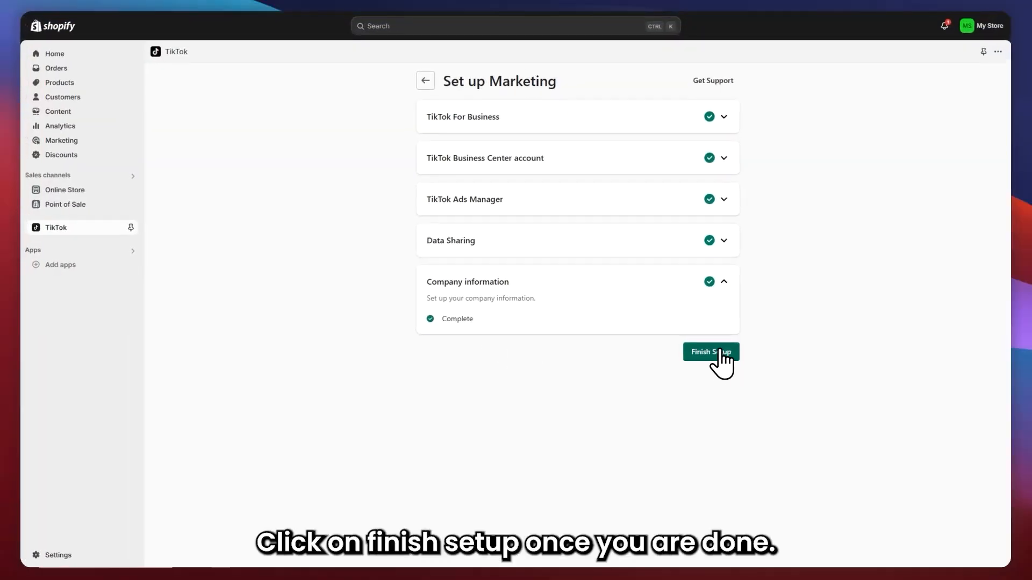
click(718, 353)
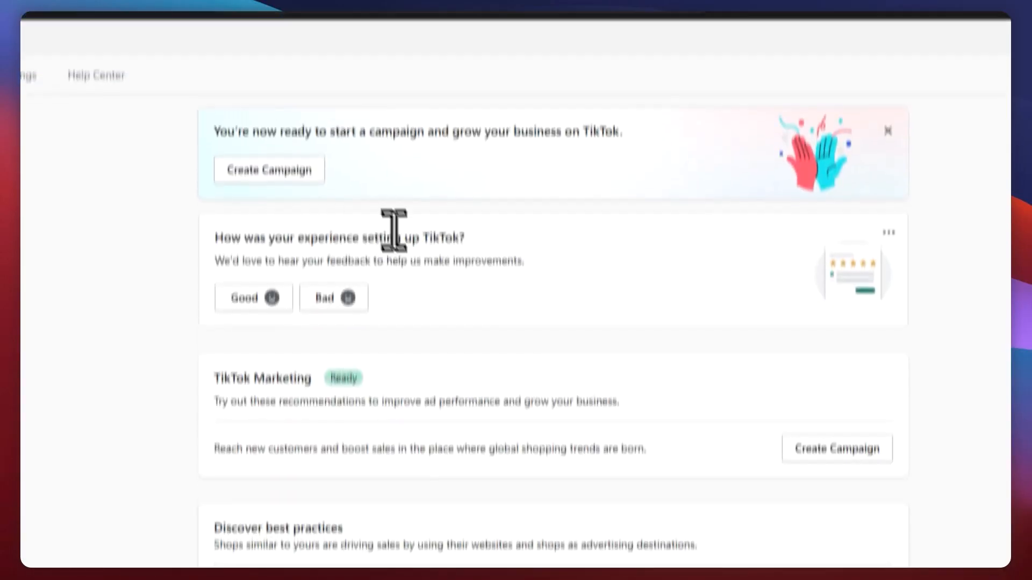
Start creating a new TikTok campaign from the TikTok app's ready banner.
drag(214, 131, 518, 137)
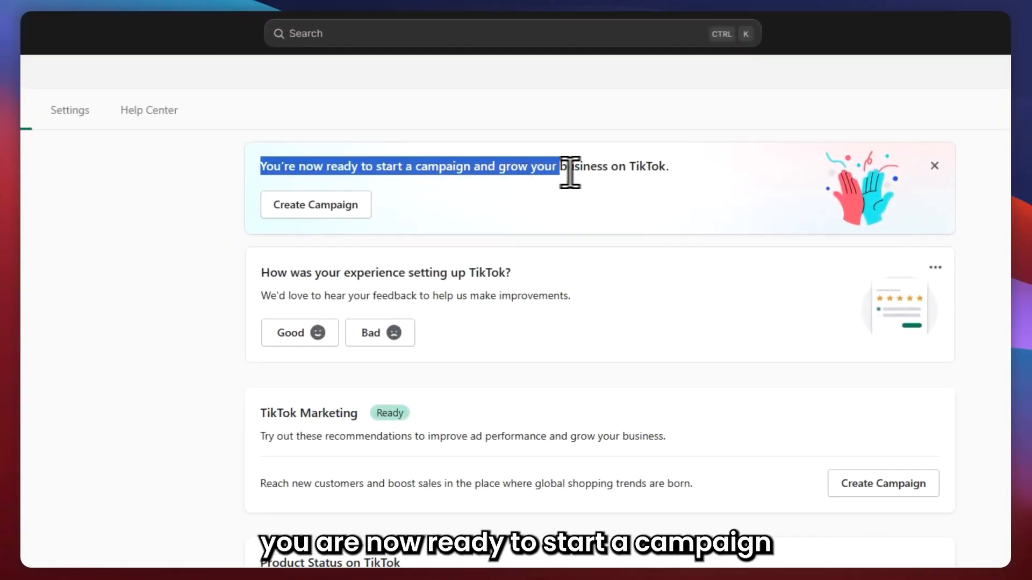
click(611, 227)
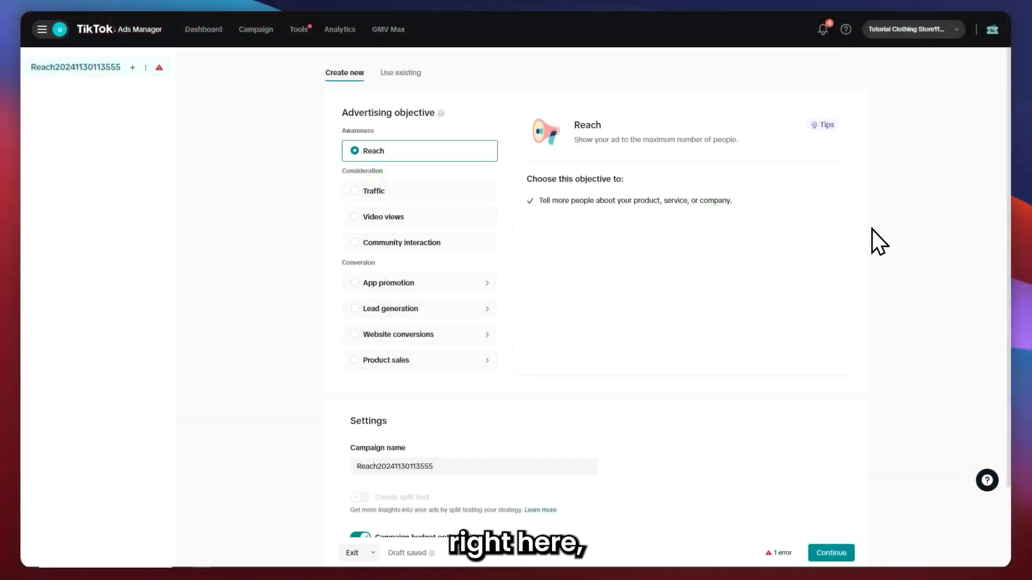
Try the Traffic, Video views and Community interaction advertising objectives in turn.
drag(342, 112, 413, 112)
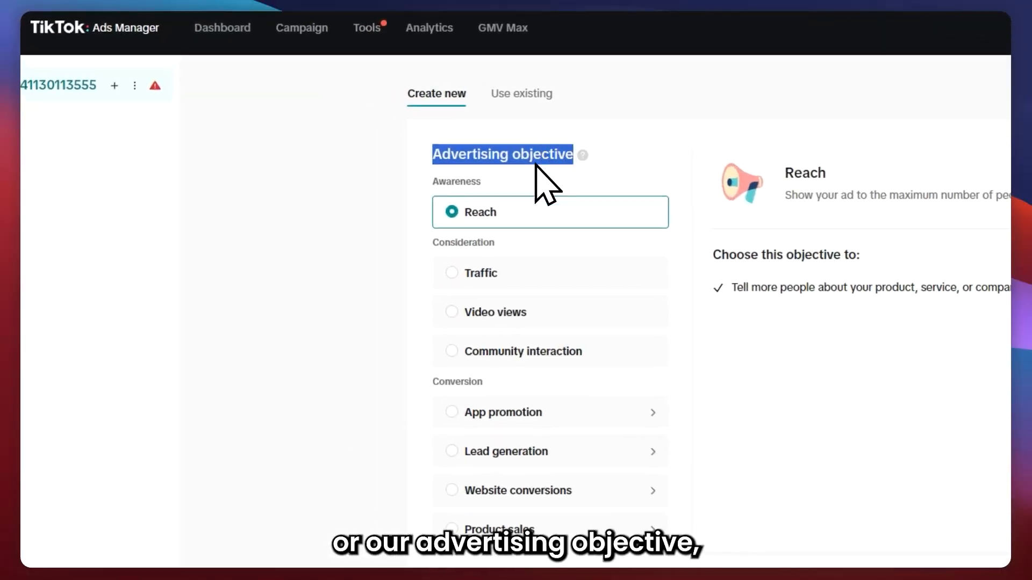
click(507, 277)
click(505, 316)
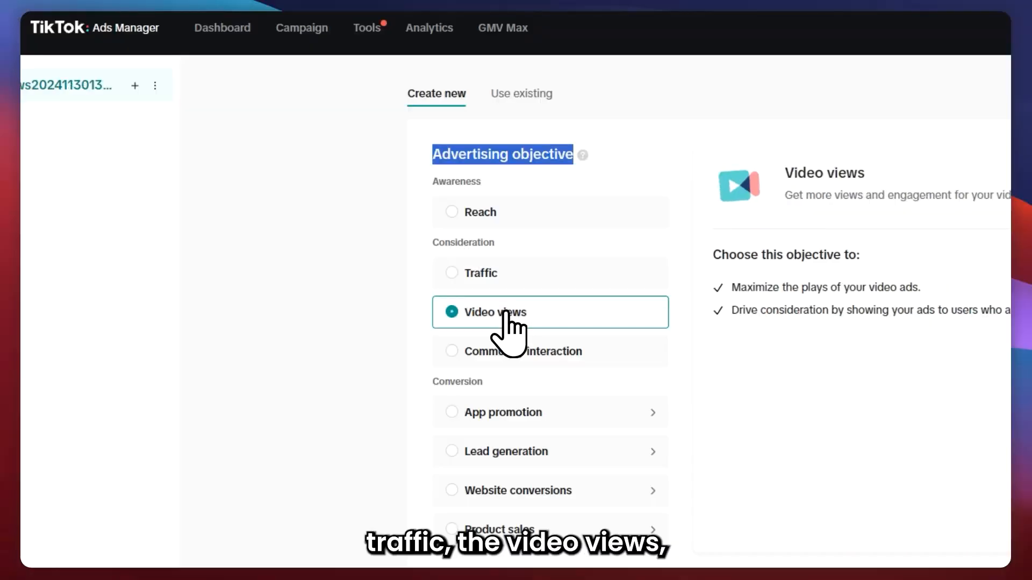
click(503, 349)
scroll(511, 419, down, 2)
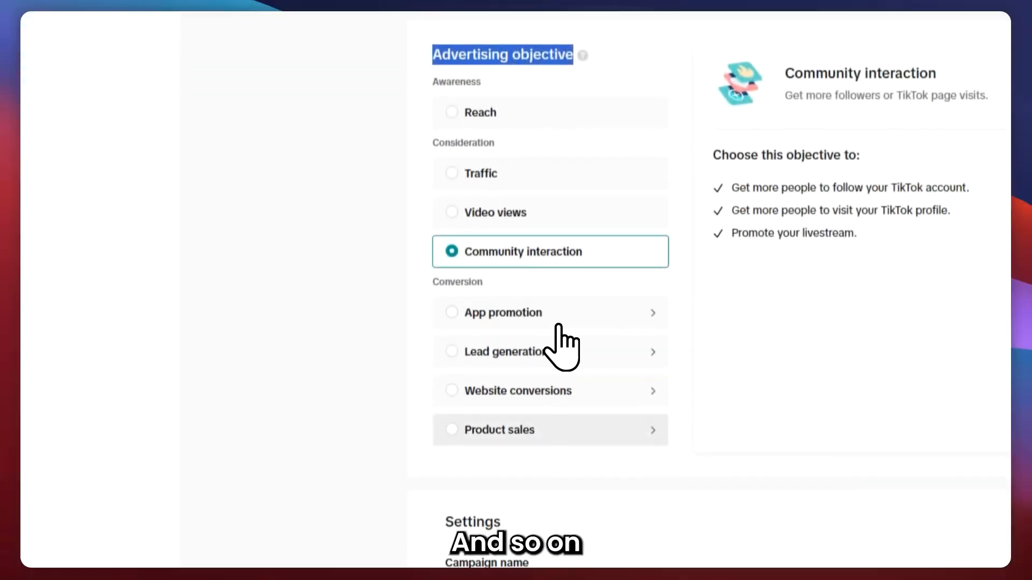
scroll(604, 223, up, 2)
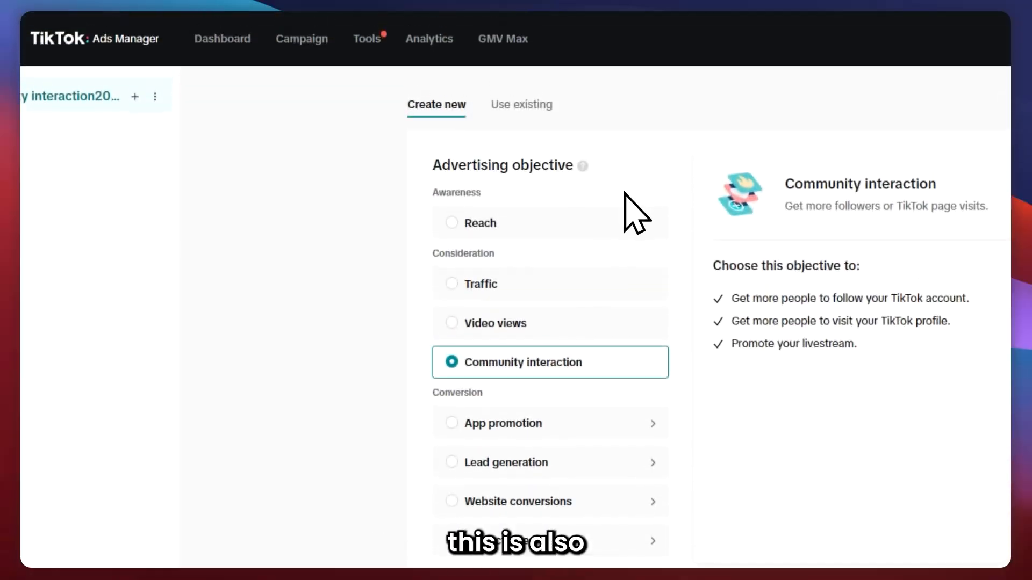
Examine the campaign settings for the campaign name, split test and budget options.
scroll(627, 211, down, 7)
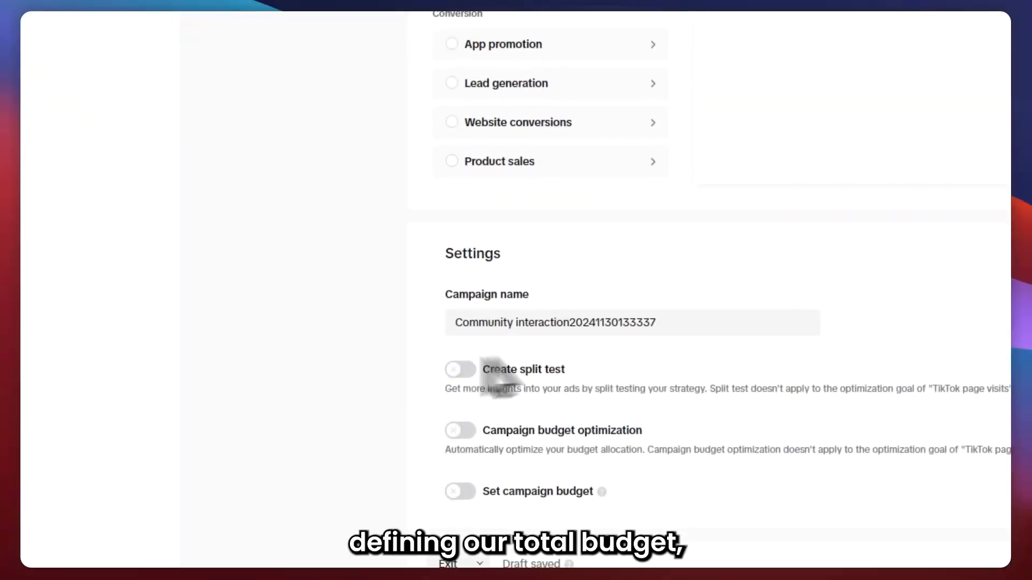
scroll(484, 409, down, 1)
drag(486, 473, 420, 411)
click(423, 414)
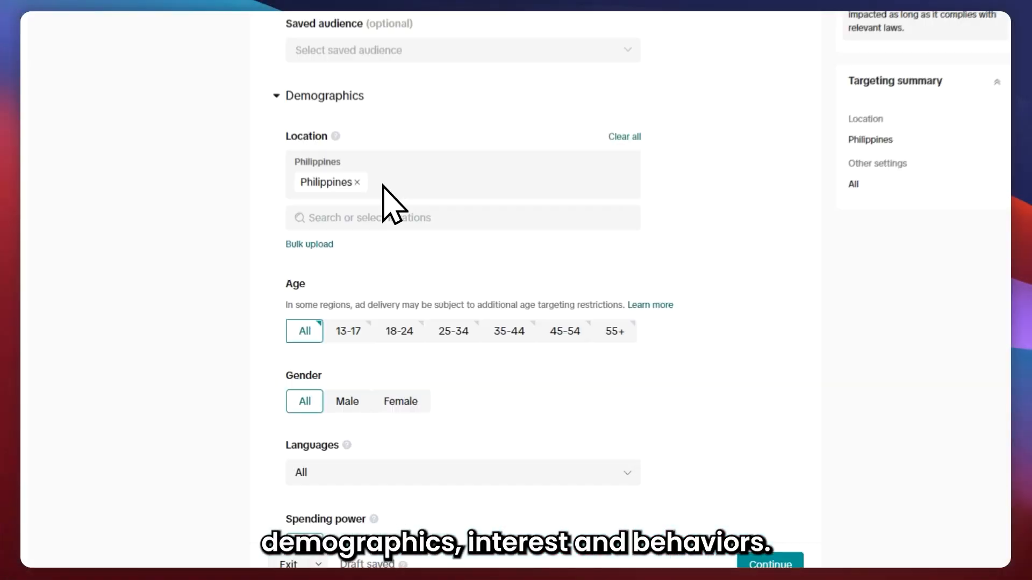
Set the ad group's target locations to Philippines, Egypt, Malaysia, Saudi Arabia, South Korea and Thailand.
click(384, 200)
scroll(293, 371, down, 5)
scroll(292, 358, up, 5)
click(281, 253)
scroll(398, 323, down, 2)
scroll(376, 288, up, 2)
click(295, 258)
click(296, 358)
scroll(376, 376, down, 2)
click(295, 472)
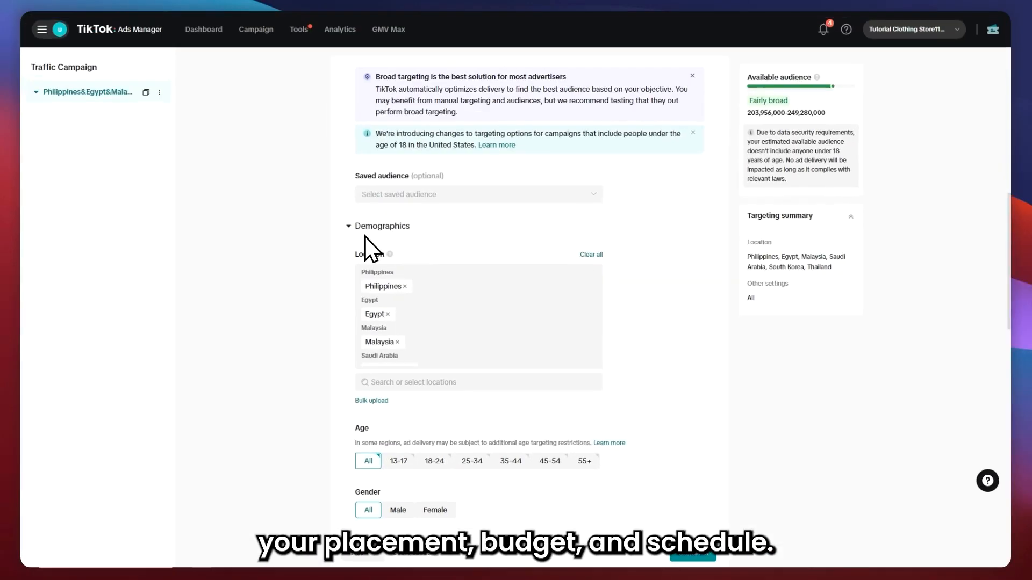
drag(630, 103, 639, 130)
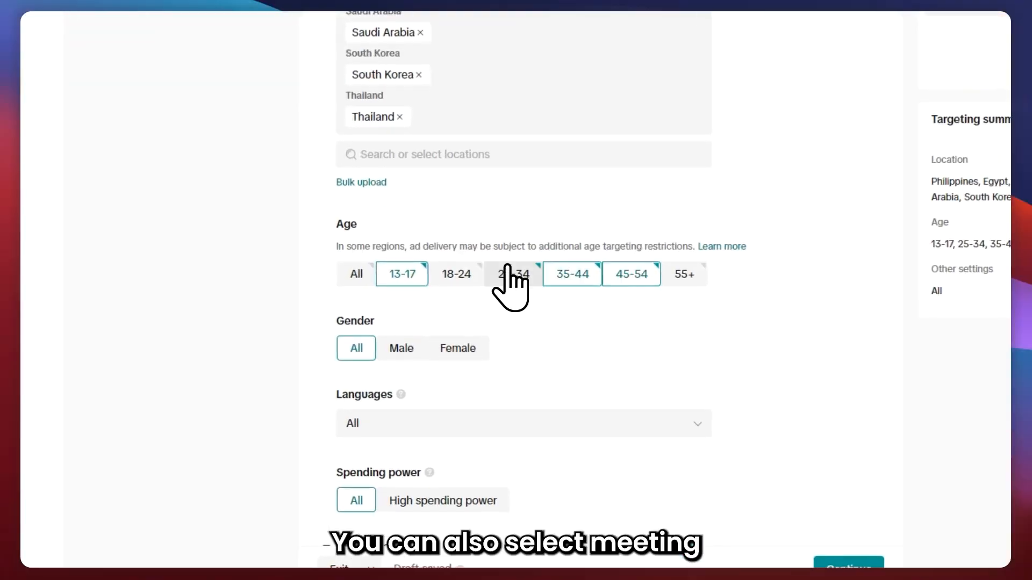
Select the age groups 13-17, 18-24, 25-34, 35-44 and 45-54 for the ad group audience.
click(456, 274)
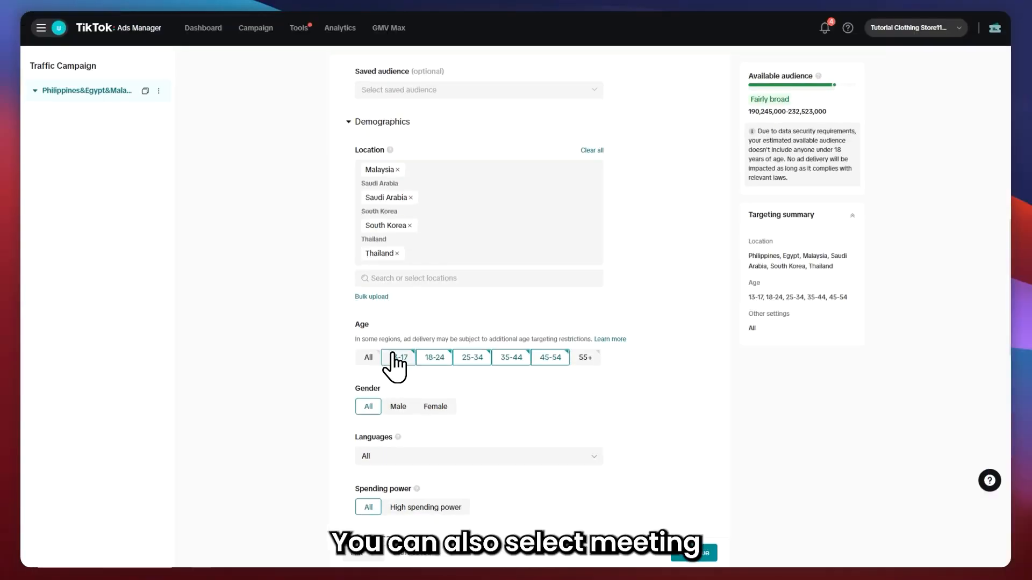
scroll(645, 309, down, 3)
click(461, 186)
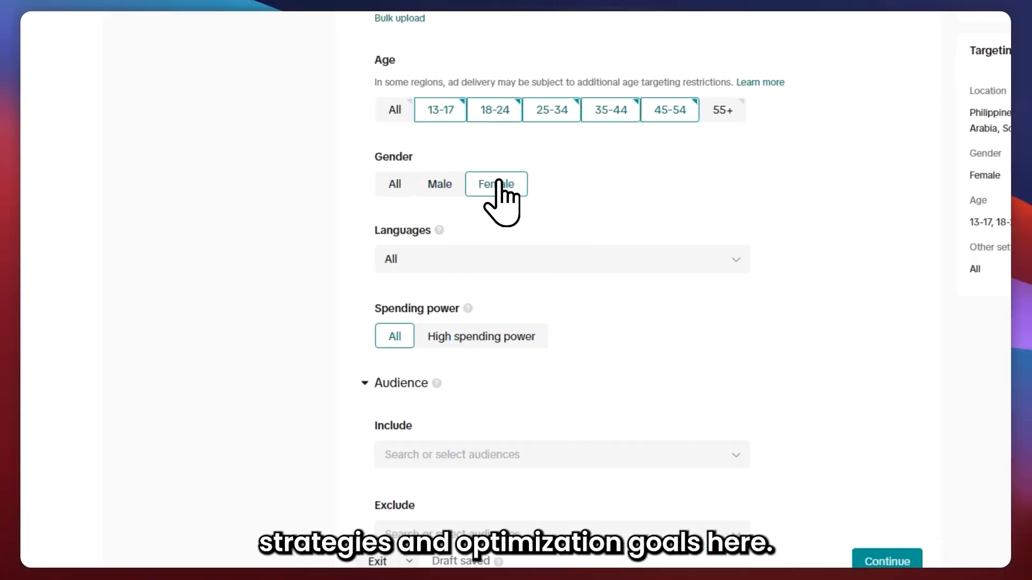
click(433, 263)
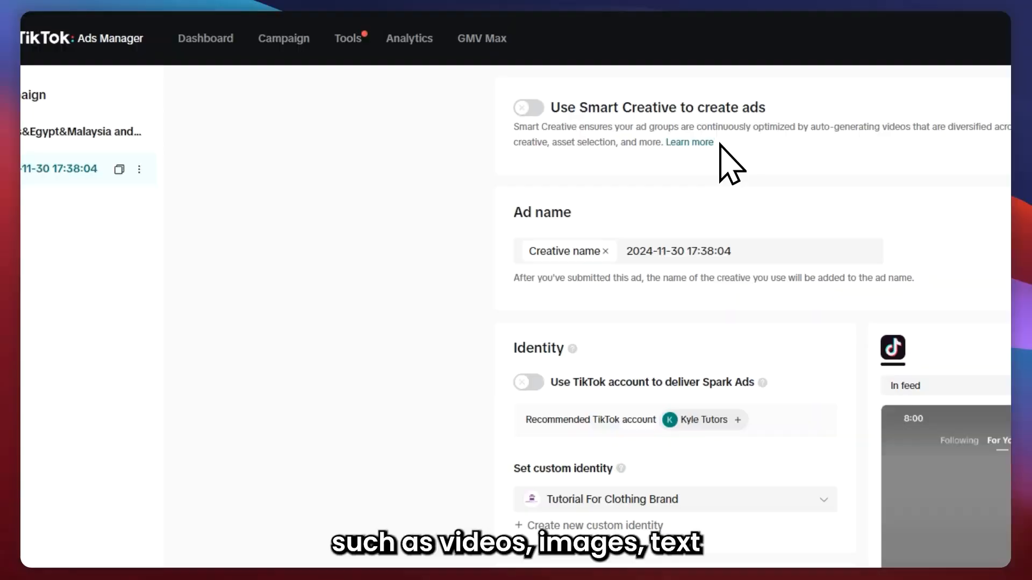
Name the ad BROAD VIDEO #1.
triple_click(628, 251)
text(BROAD VIDEO #1)
scroll(694, 231, down, 3)
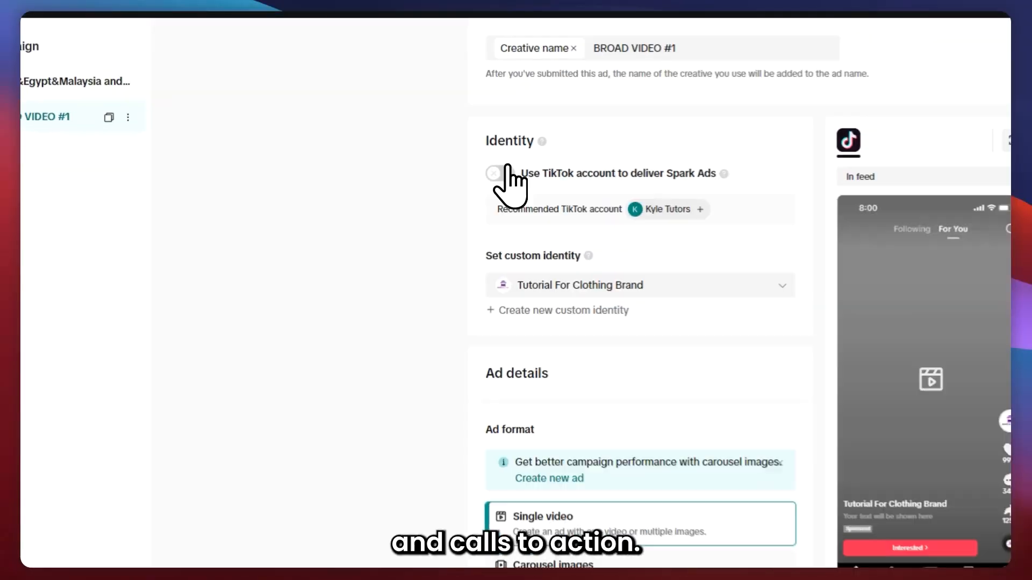
Create a new custom identity named SAMPLE IDENTITY with a store logo as its image.
click(579, 320)
text(SAMPLE IDENTITY)
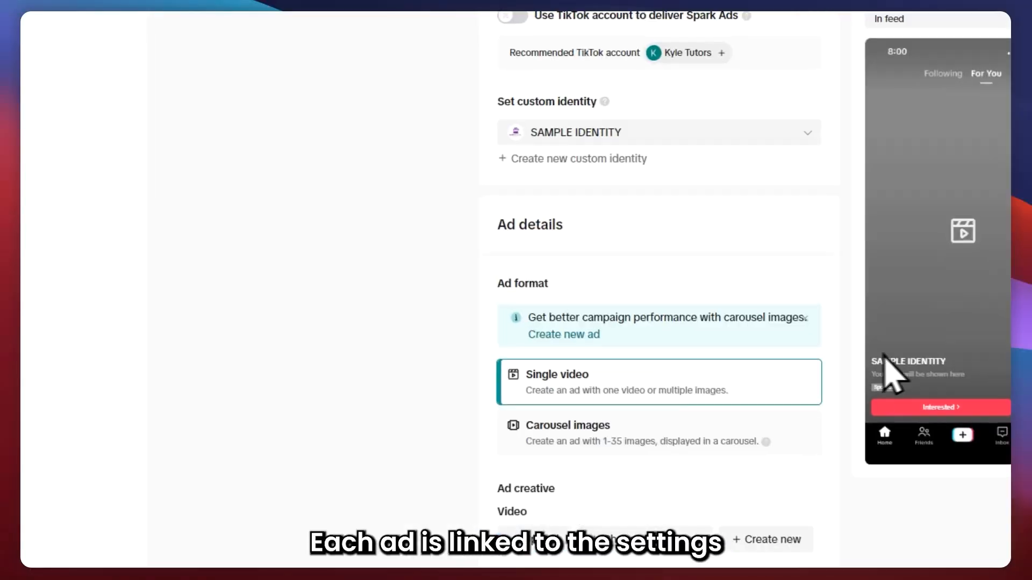
scroll(609, 185, down, 4)
click(580, 216)
scroll(577, 231, up, 2)
click(576, 253)
scroll(537, 333, down, 2)
triple_click(525, 281)
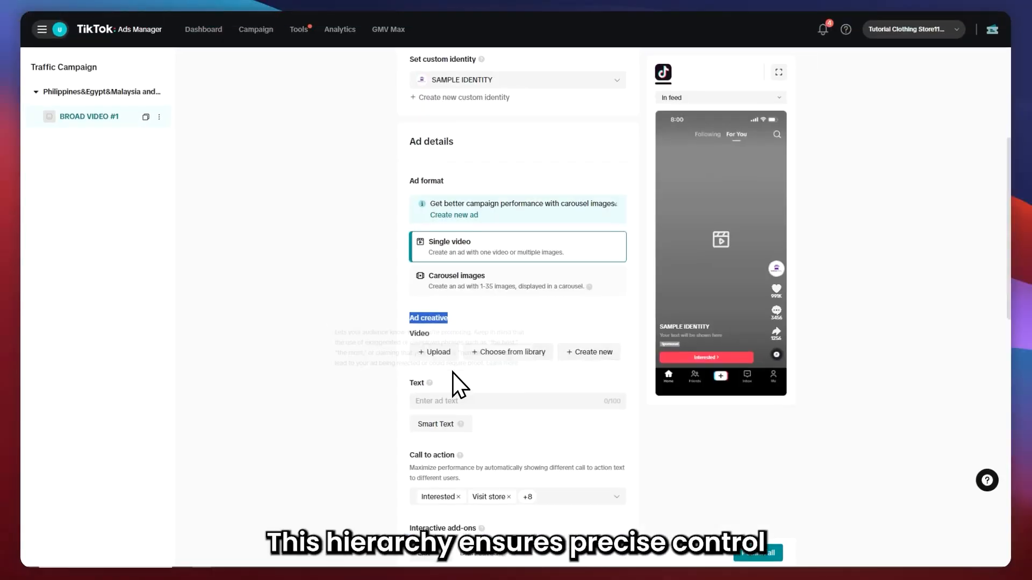
Upload a video as the ad creative.
click(435, 351)
click(708, 144)
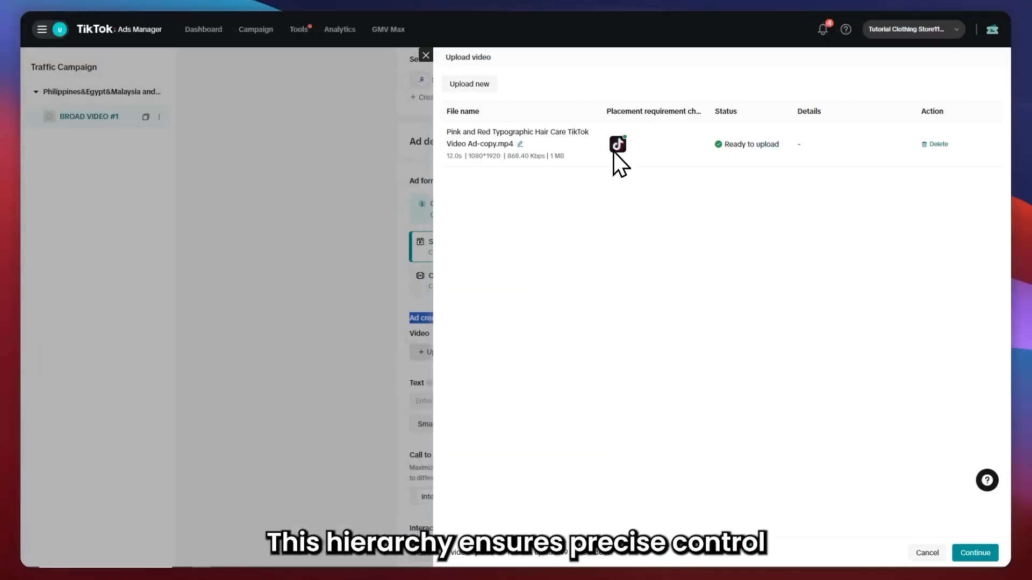
click(976, 553)
mouse_move(431, 246)
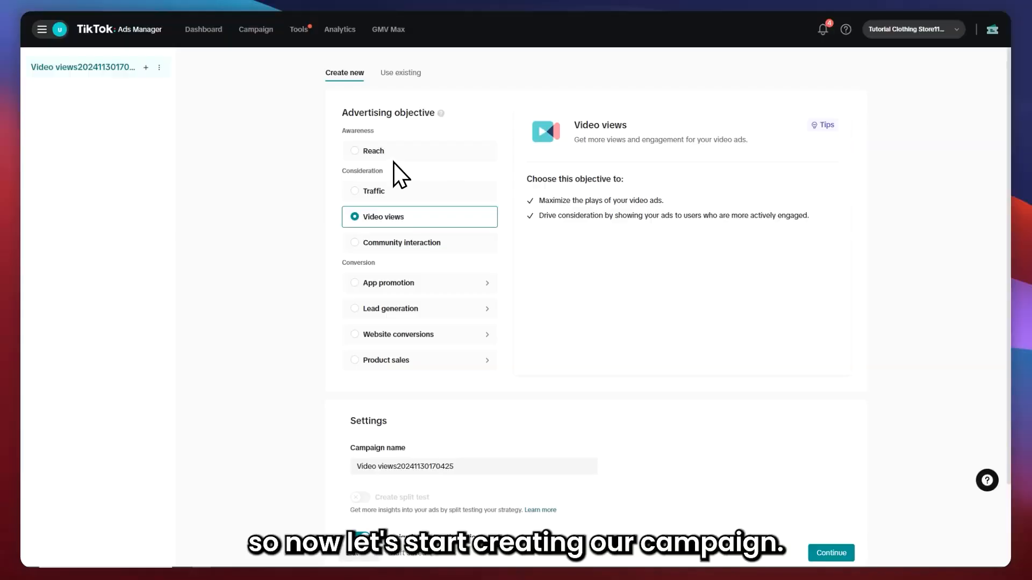
Try the Reach, Traffic, Video views and Community interaction objectives for a new campaign in turn.
drag(340, 113, 438, 114)
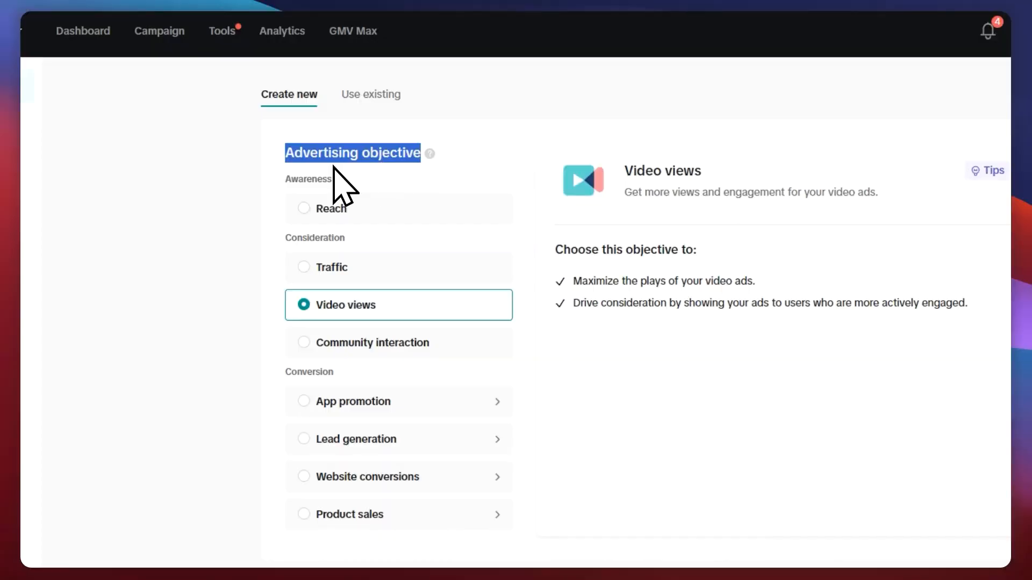
drag(341, 179, 260, 180)
click(341, 205)
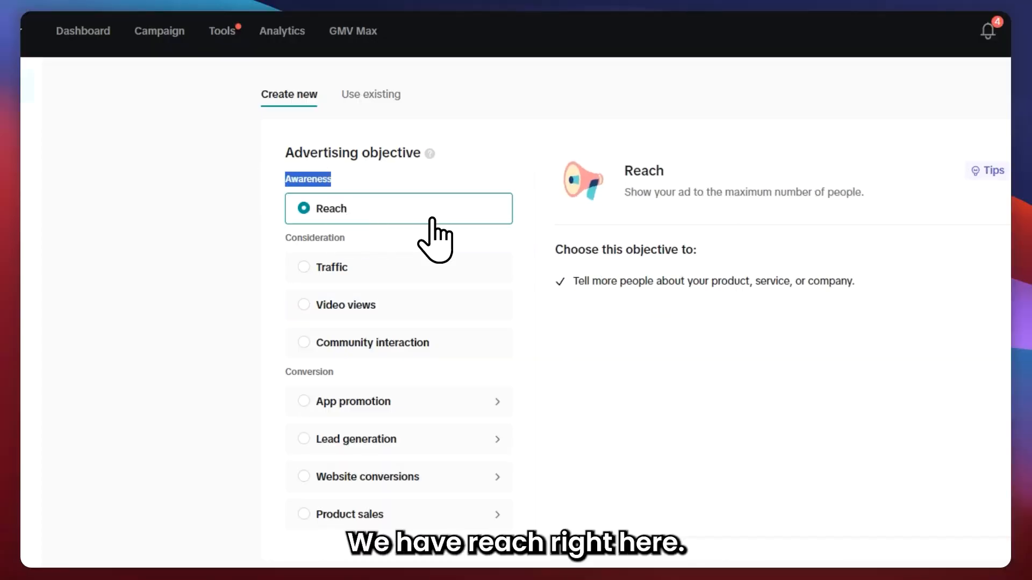
click(310, 255)
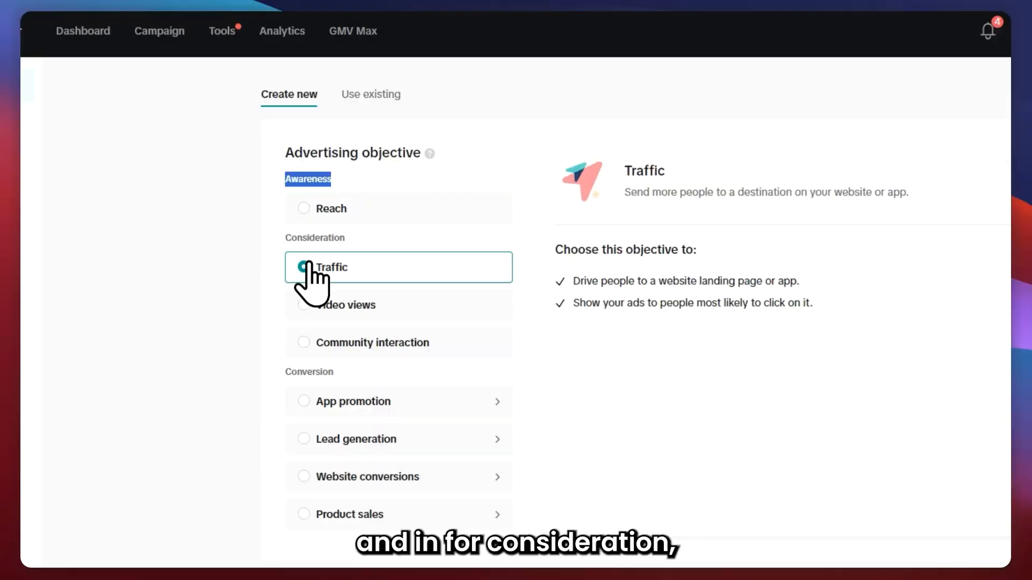
click(309, 304)
click(312, 341)
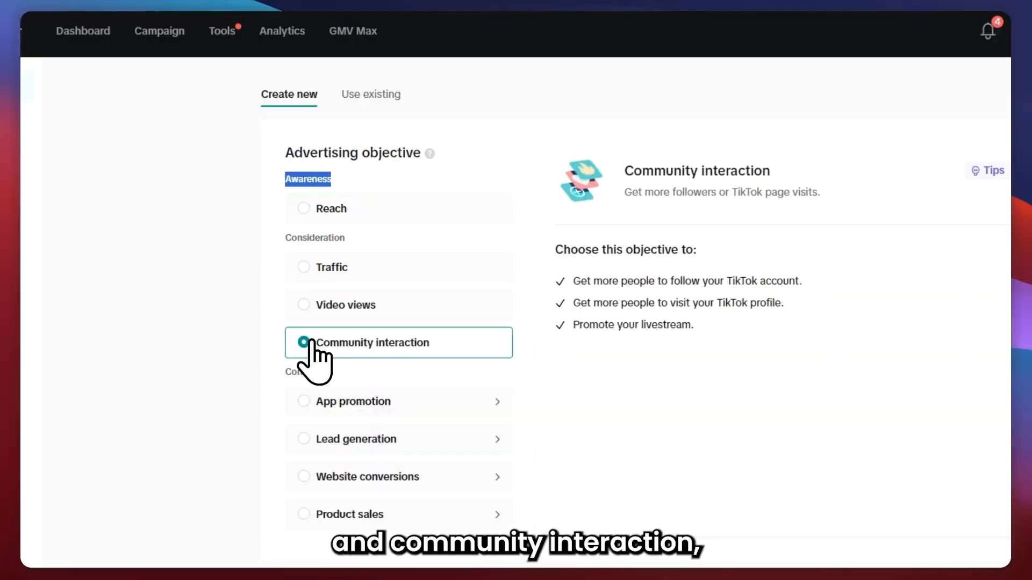
Try the App promotion, Lead generation, Website conversions and Product sales objectives in turn, including the App retargeting campaign type.
scroll(274, 231, down, 4)
click(328, 161)
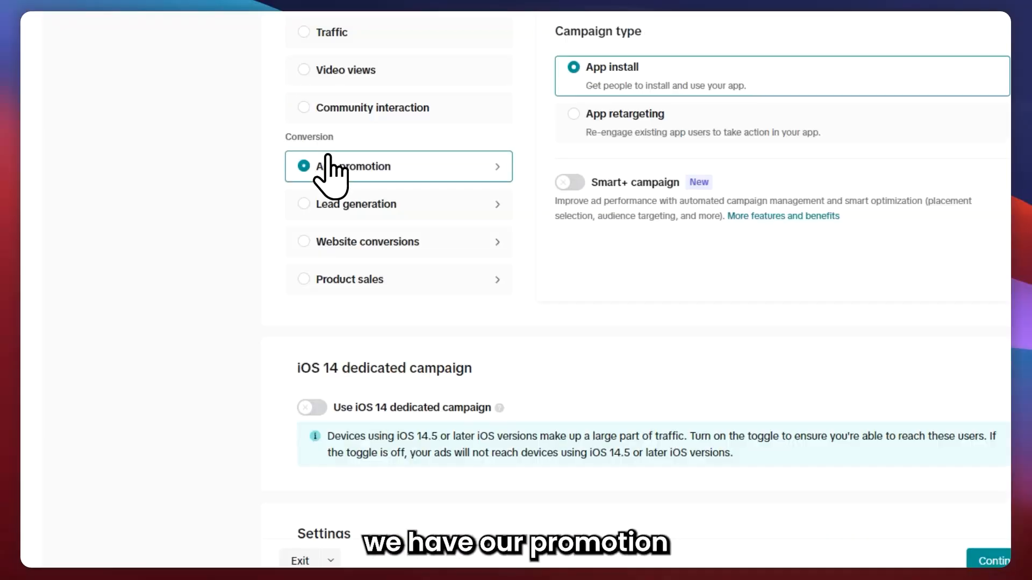
click(333, 196)
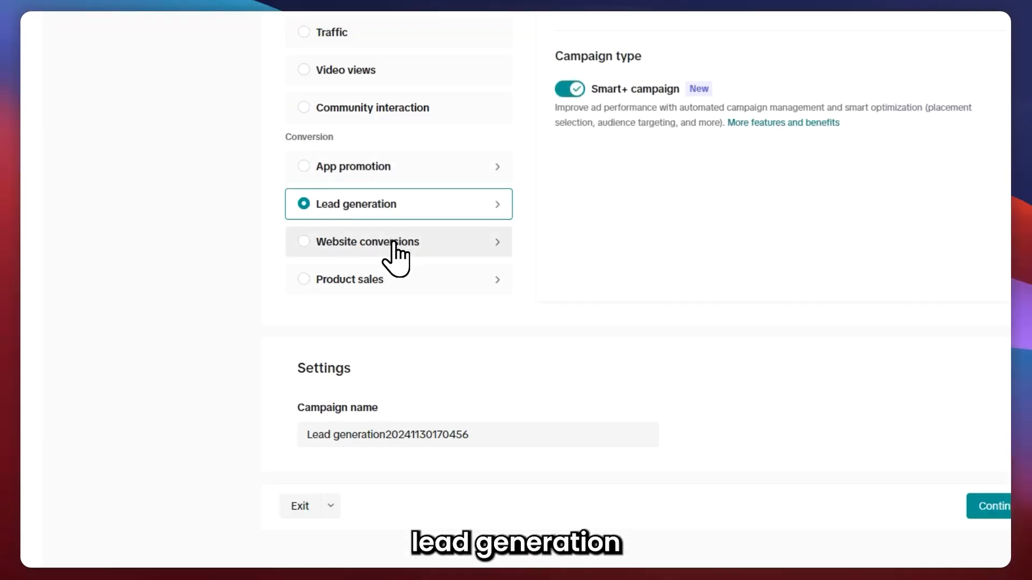
click(394, 240)
click(382, 279)
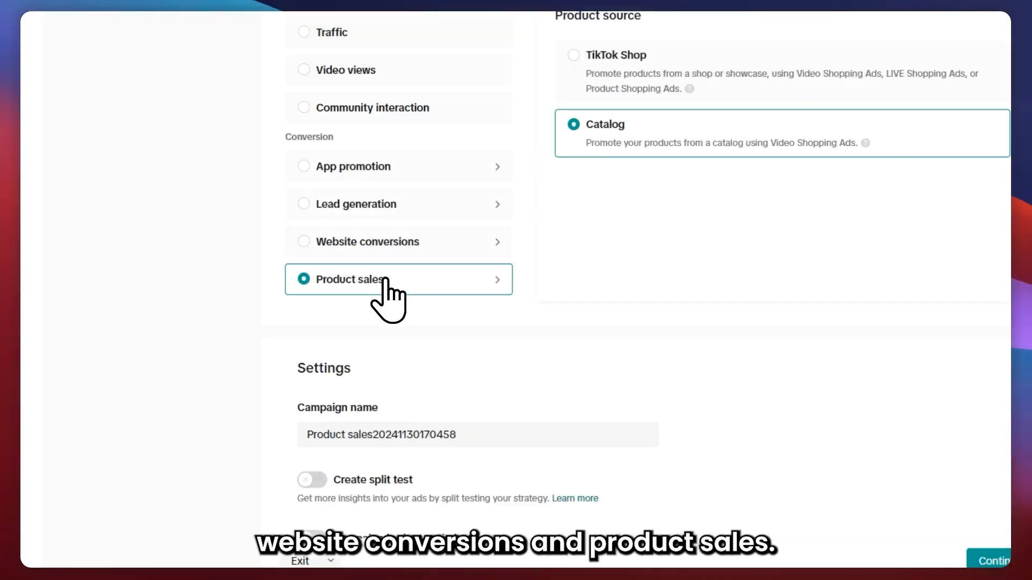
click(424, 172)
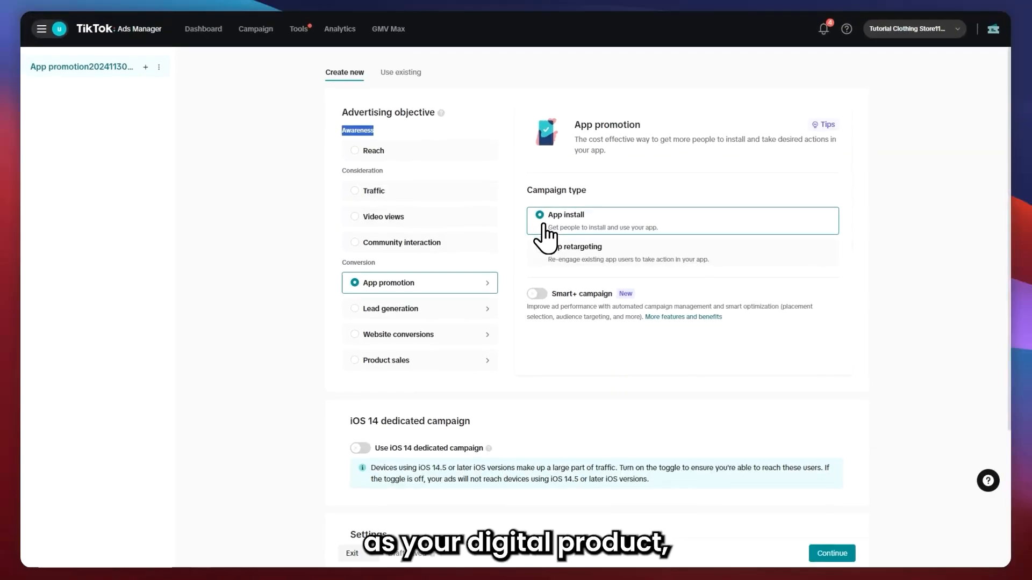
click(576, 259)
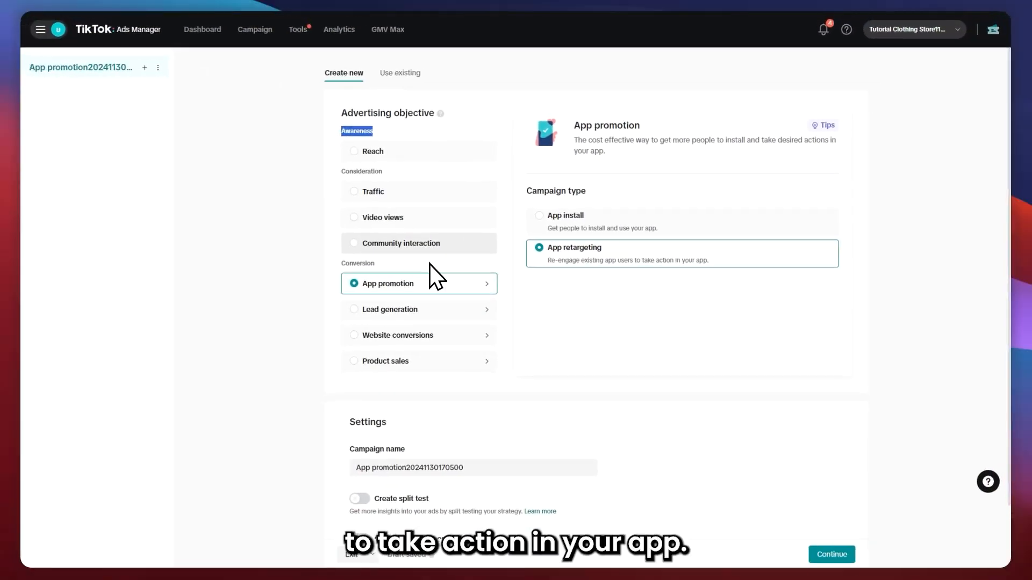
click(379, 332)
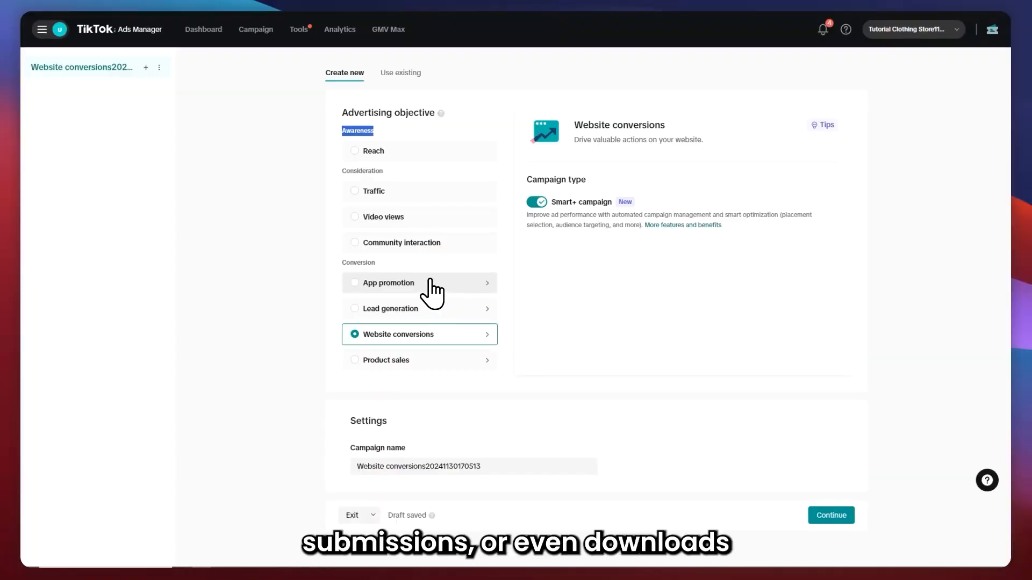
click(391, 360)
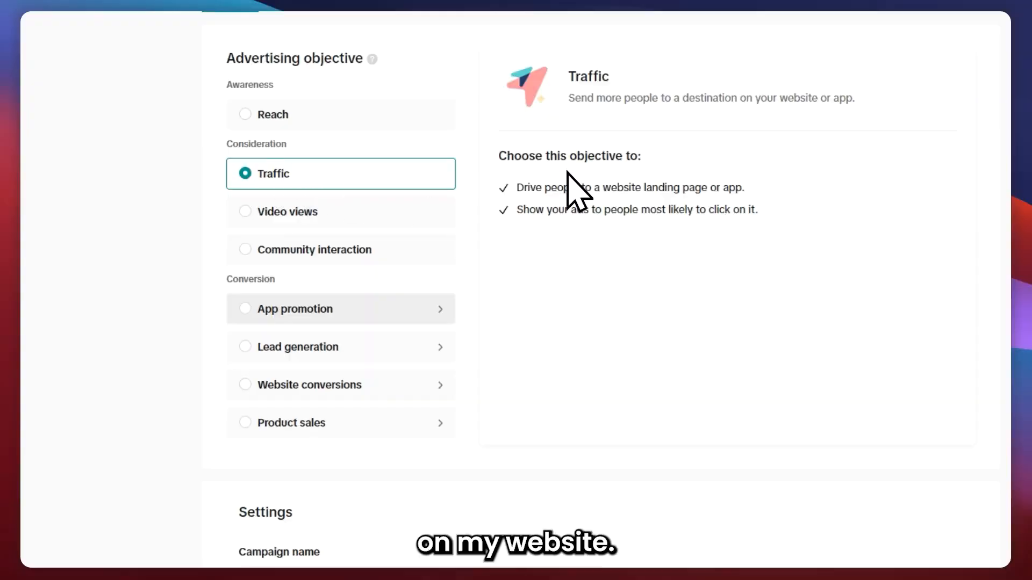
Read the Traffic objective's description of what it is chosen for.
drag(490, 153, 652, 161)
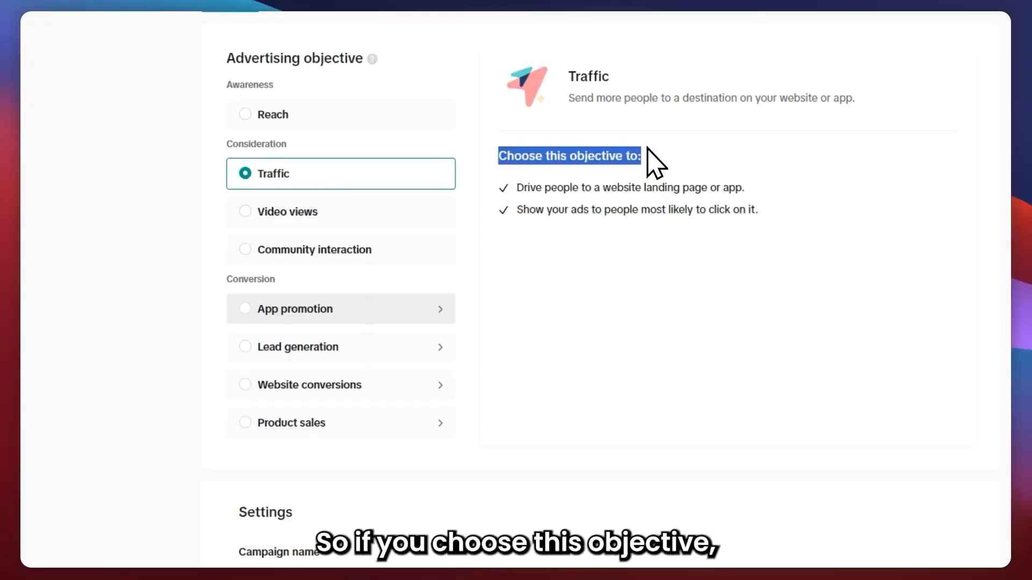
drag(497, 188, 555, 188)
drag(669, 188, 745, 188)
drag(523, 210, 762, 204)
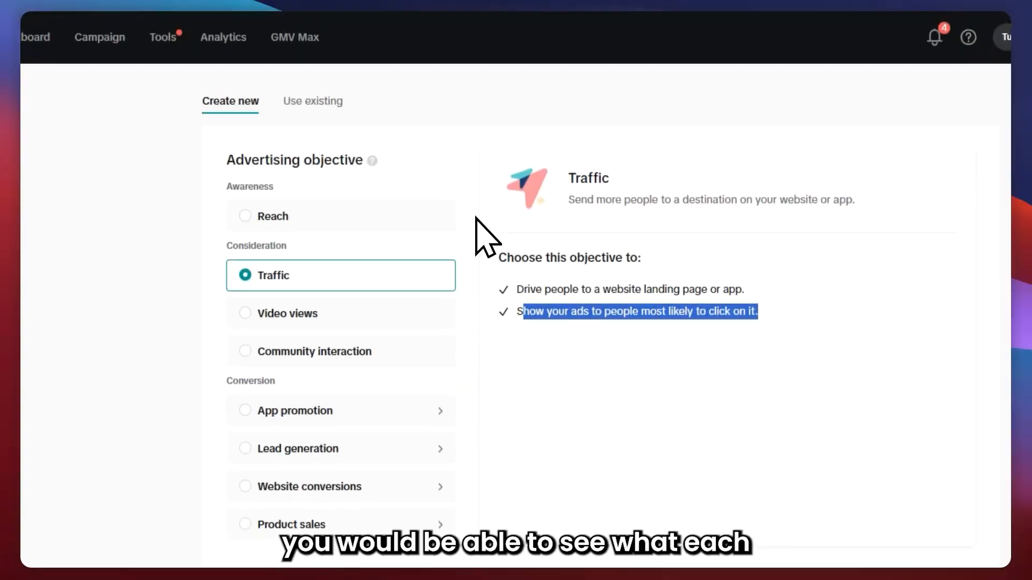
Compare the Reach and Lead generation objectives, then settle on Traffic as the campaign objective.
click(334, 215)
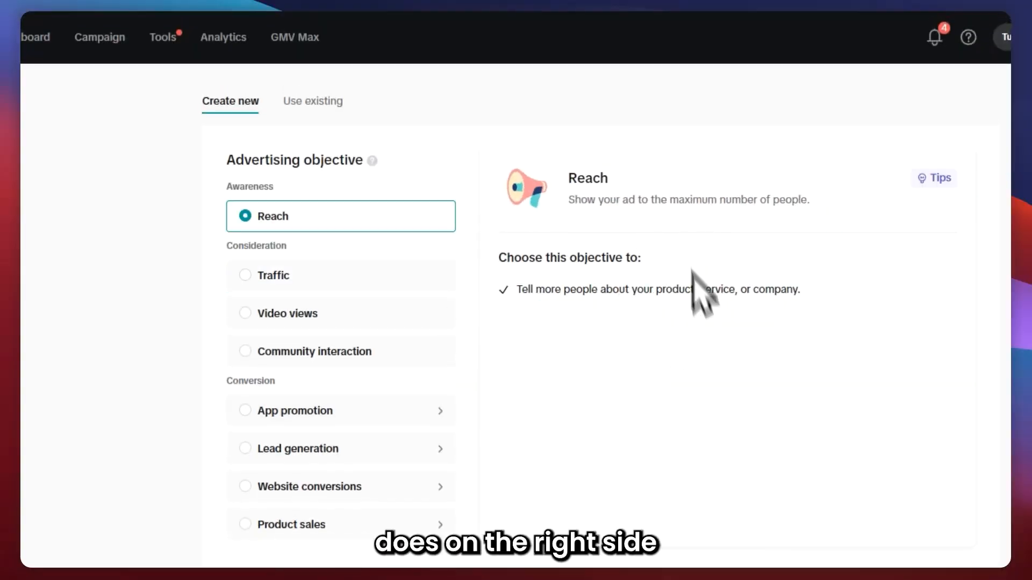
click(364, 450)
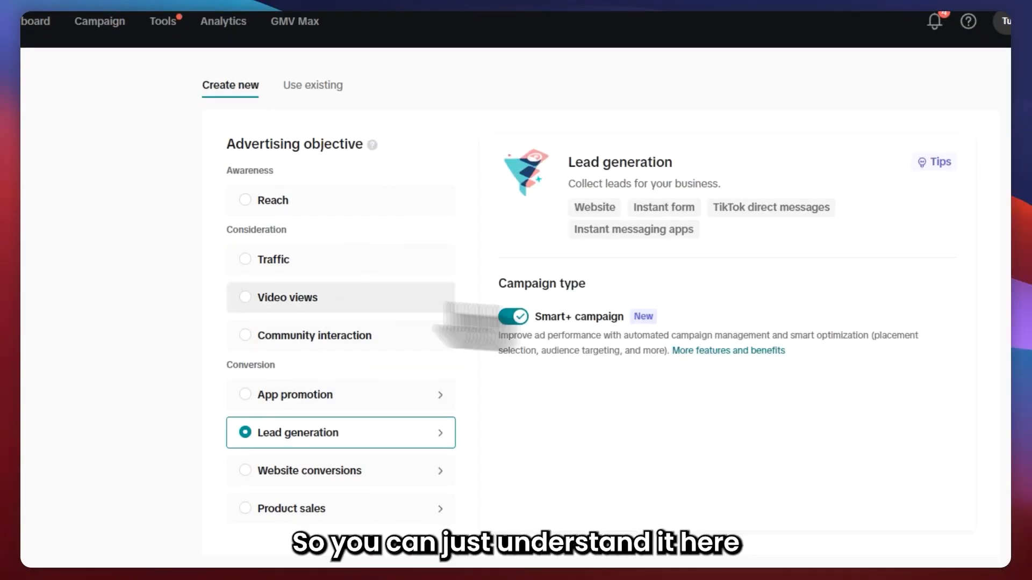
click(340, 259)
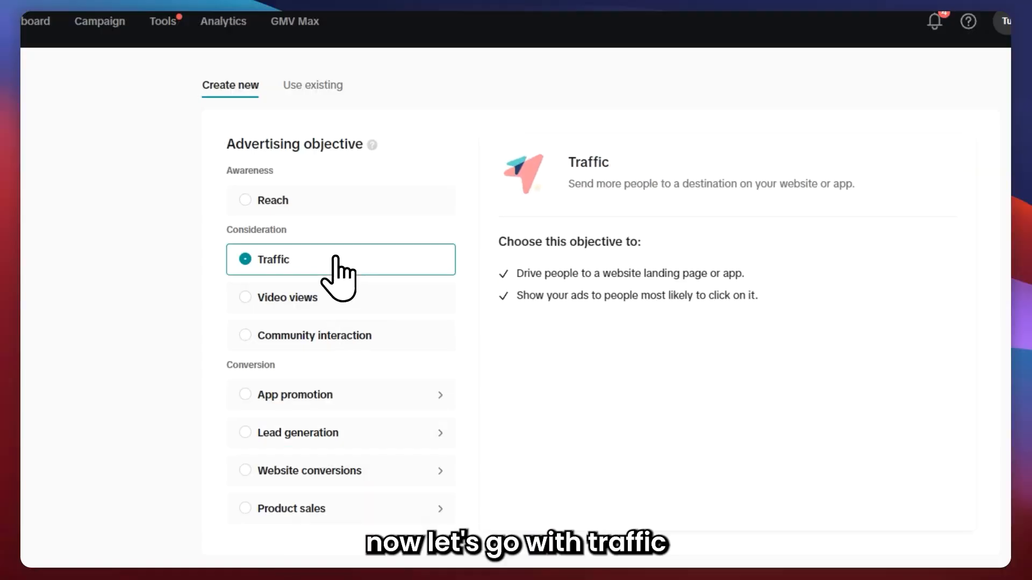
Rename the campaign as Traffic Campaign.
scroll(410, 473, down, 5)
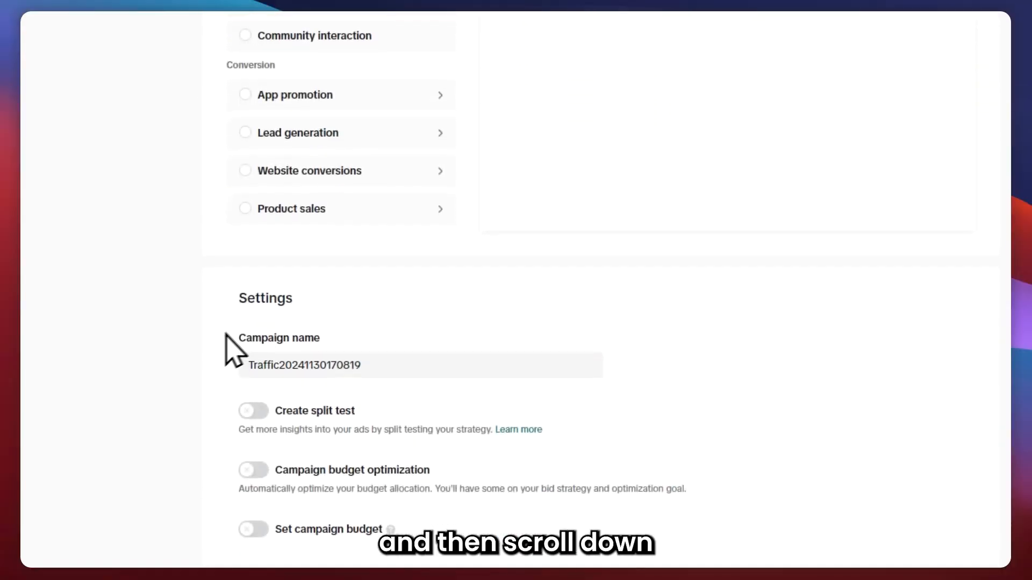
drag(225, 340, 307, 336)
drag(398, 362, 253, 361)
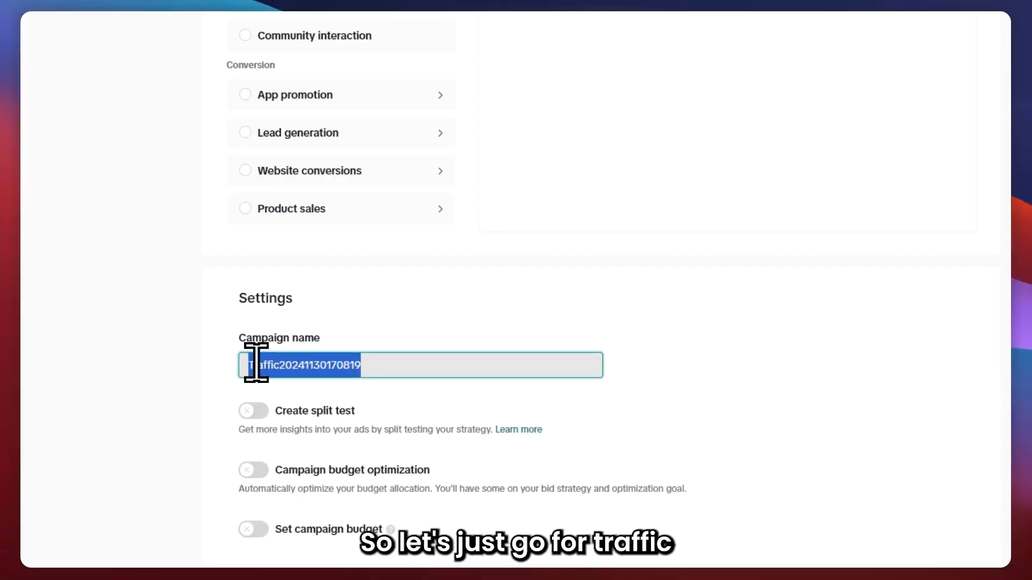
key(BackSpace)
text(Traffic C)
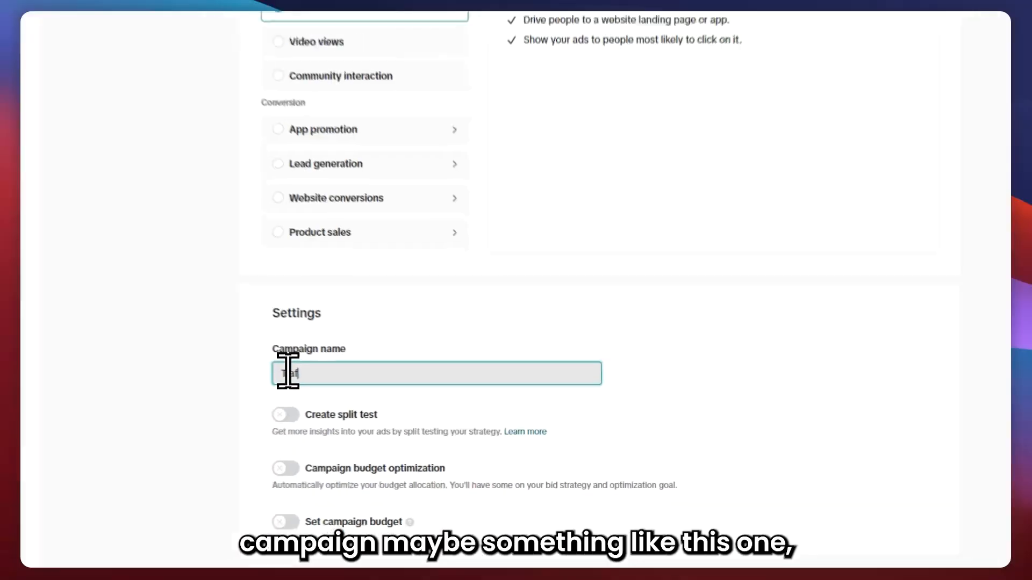
text(ampaign)
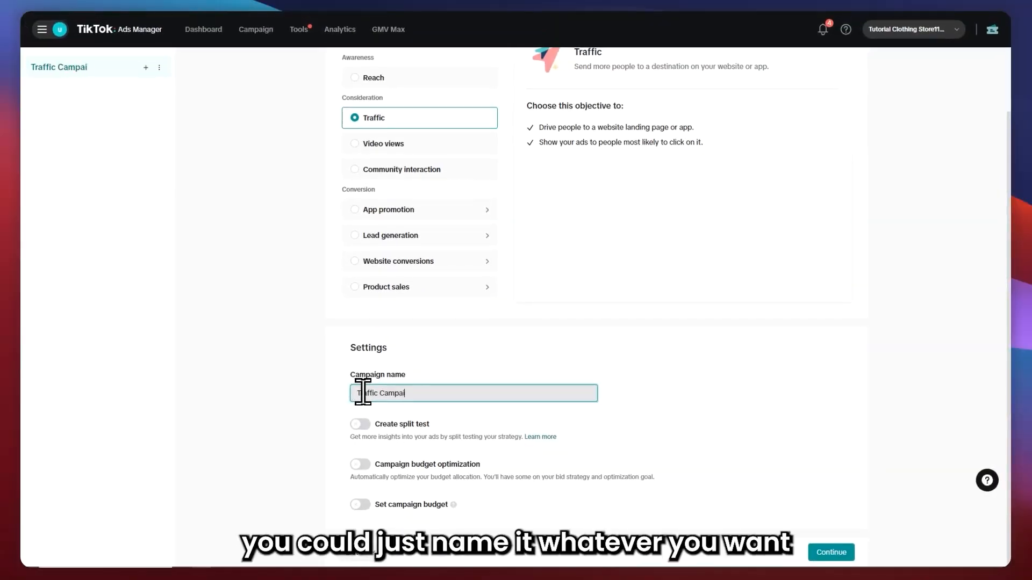
click(325, 393)
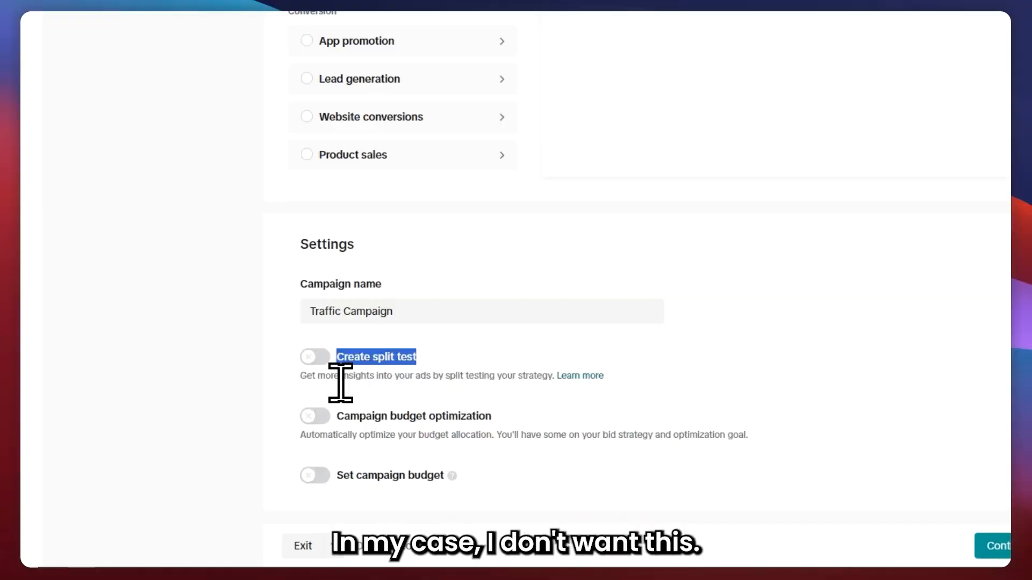
Review the split test, campaign budget optimization and campaign budget options in the campaign settings.
drag(343, 376, 382, 379)
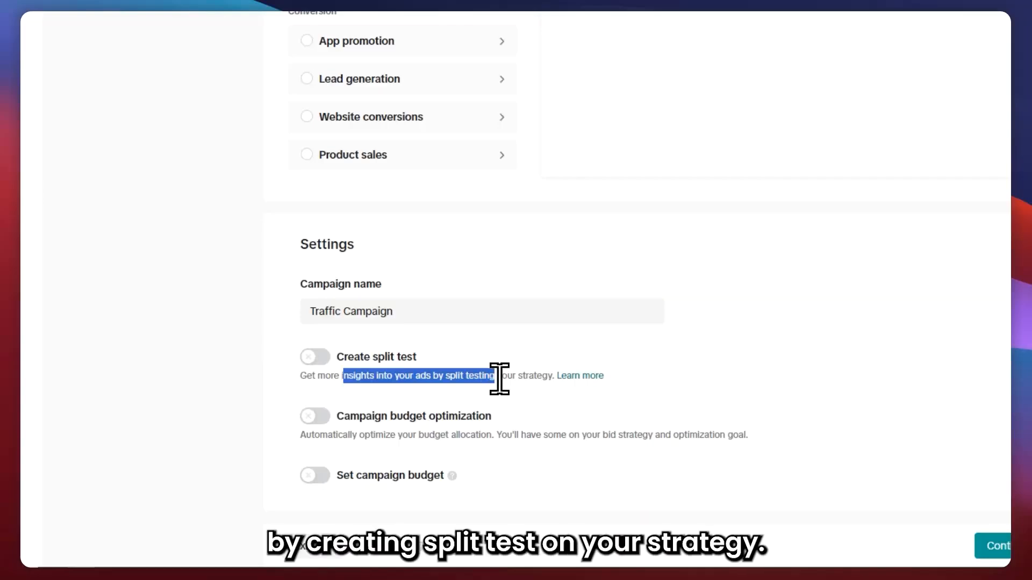
click(545, 381)
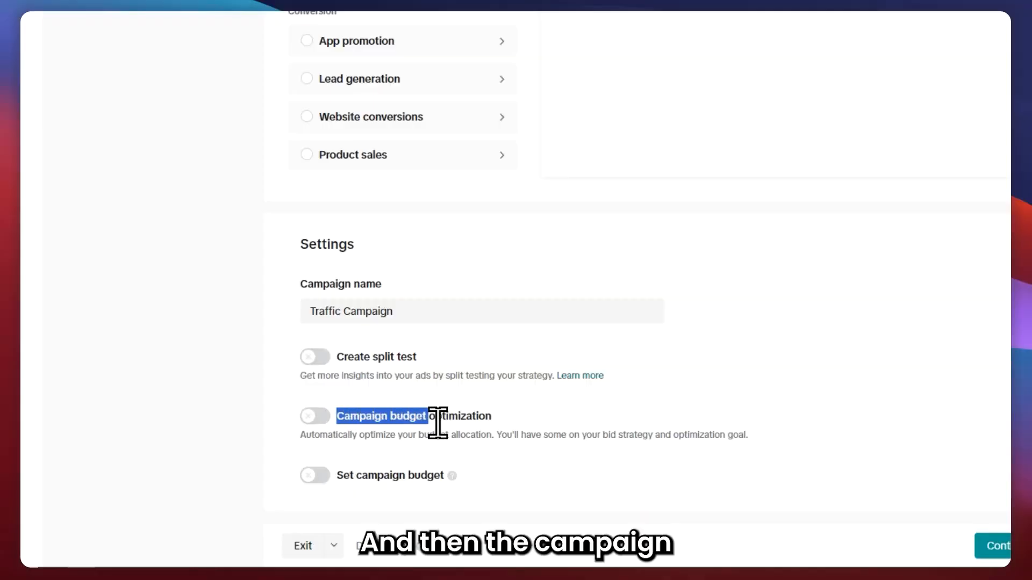
drag(437, 423, 486, 407)
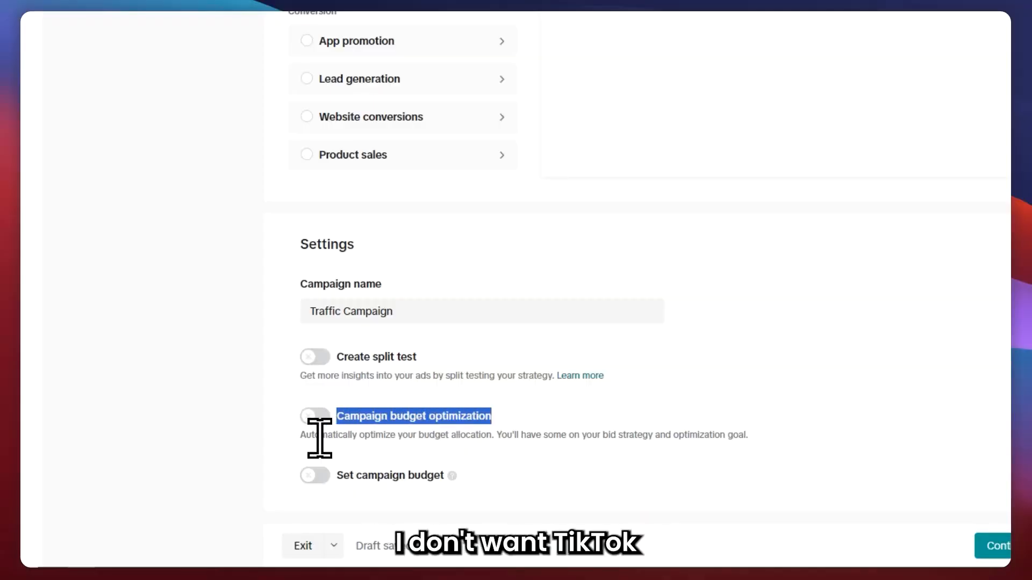
drag(316, 437, 382, 437)
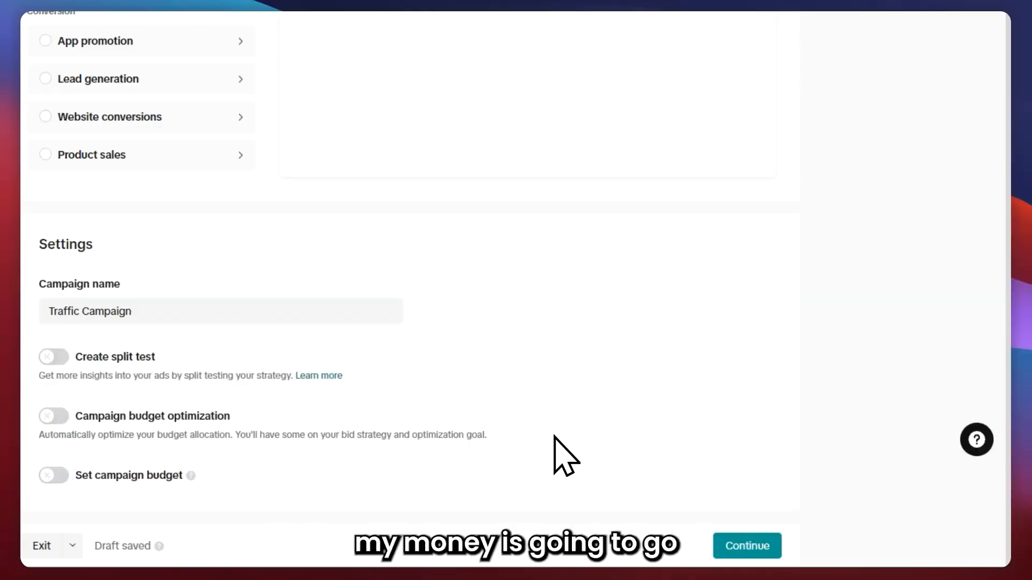
drag(77, 476, 288, 486)
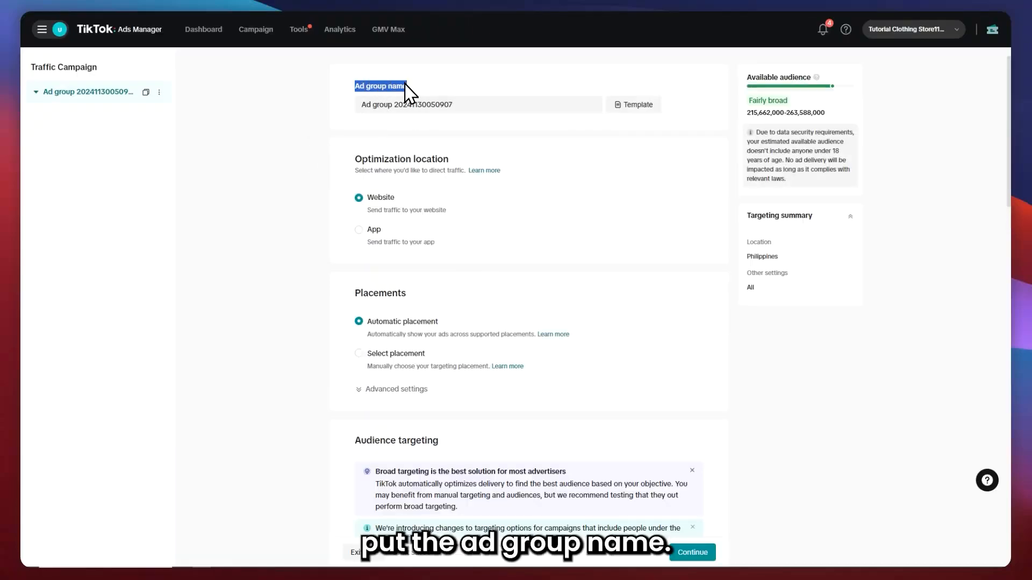
Rename the ad group as Broad Traffic.
drag(450, 106, 389, 106)
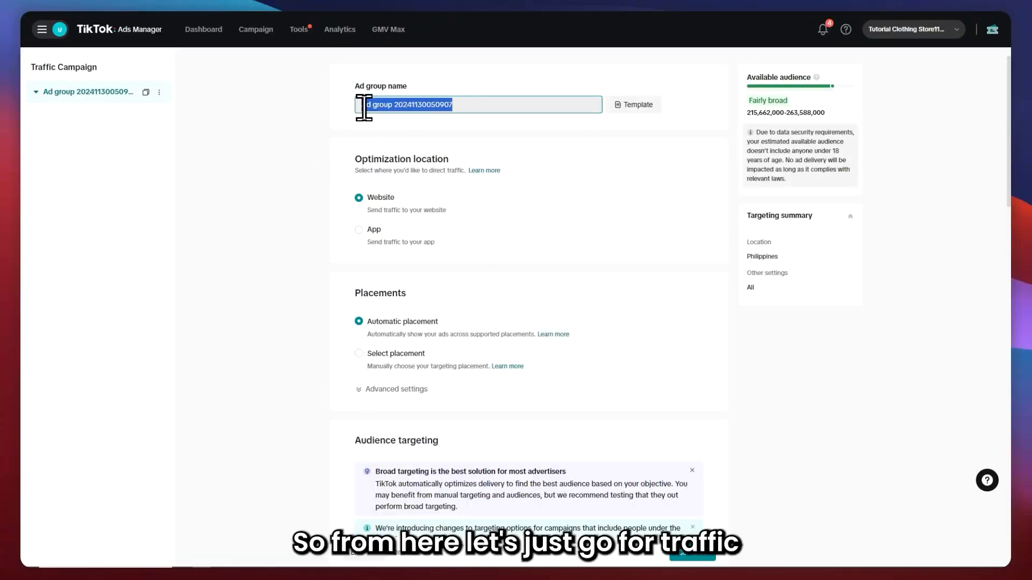
key(BackSpace)
text(Traffi)
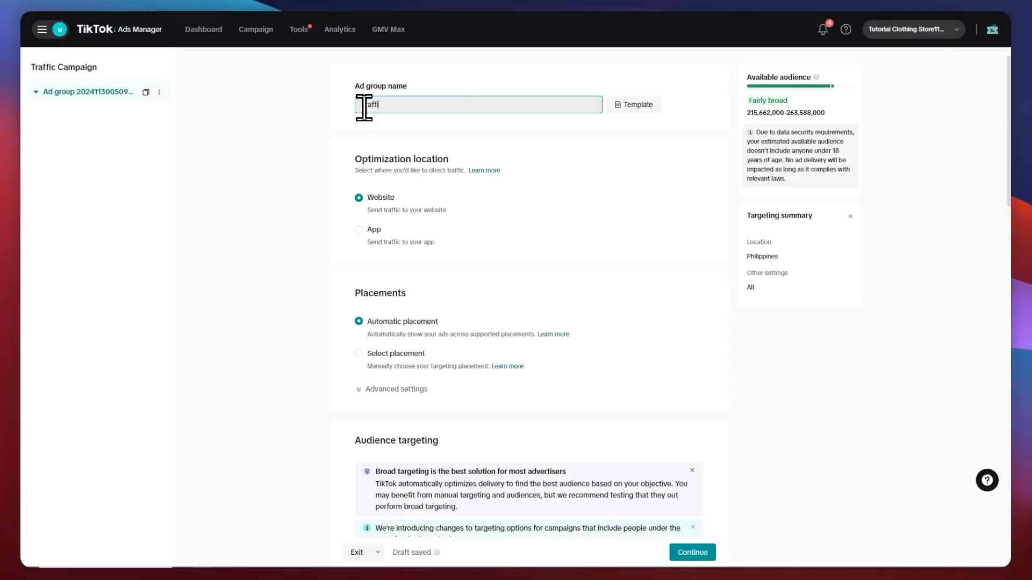
key(BackSpace)
key(BackSpace)
text(Broad Traffi)
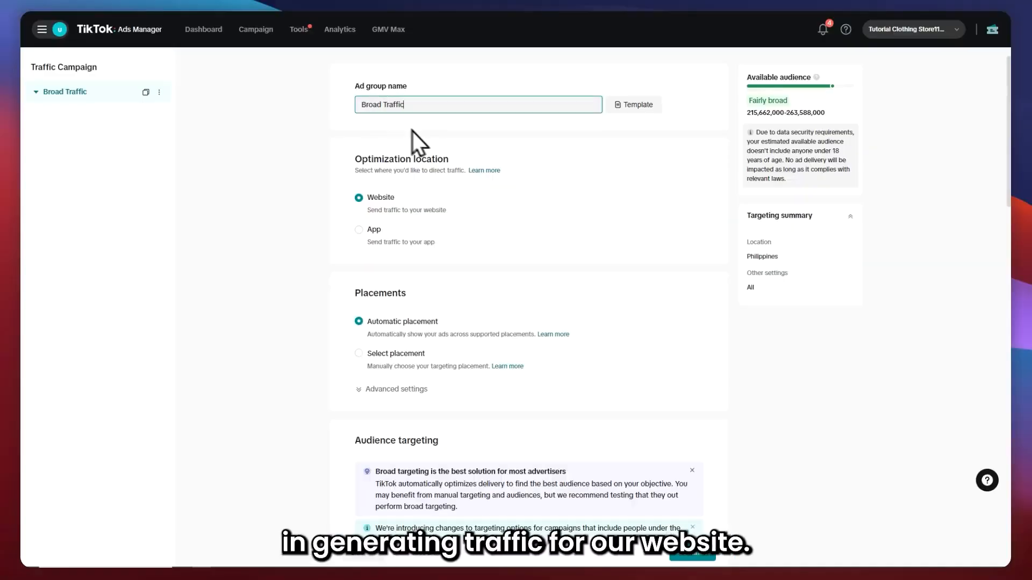
Create and save an ad group name template called template 1 using the Location and Start time fields.
click(630, 106)
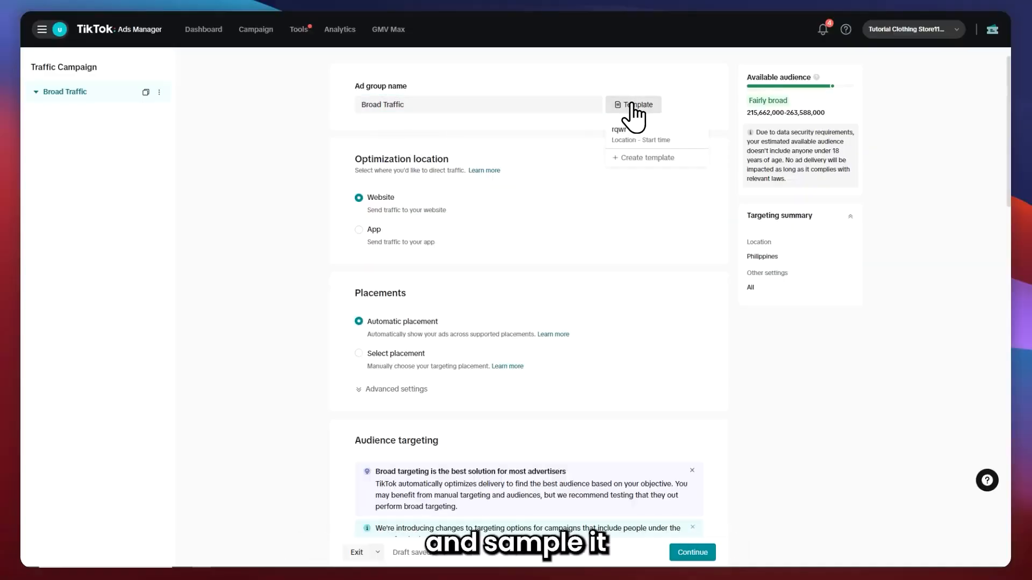
click(636, 158)
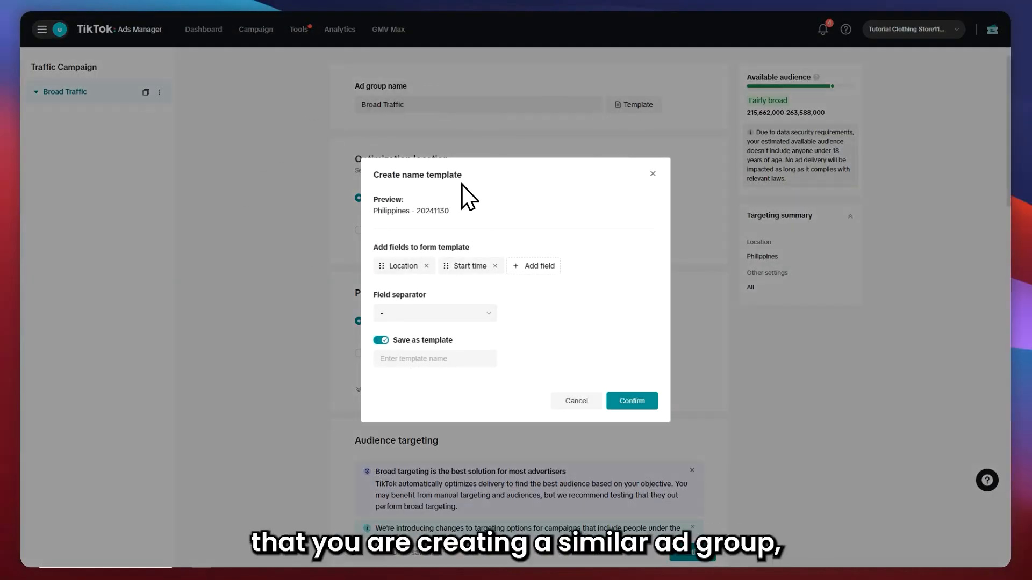
click(459, 364)
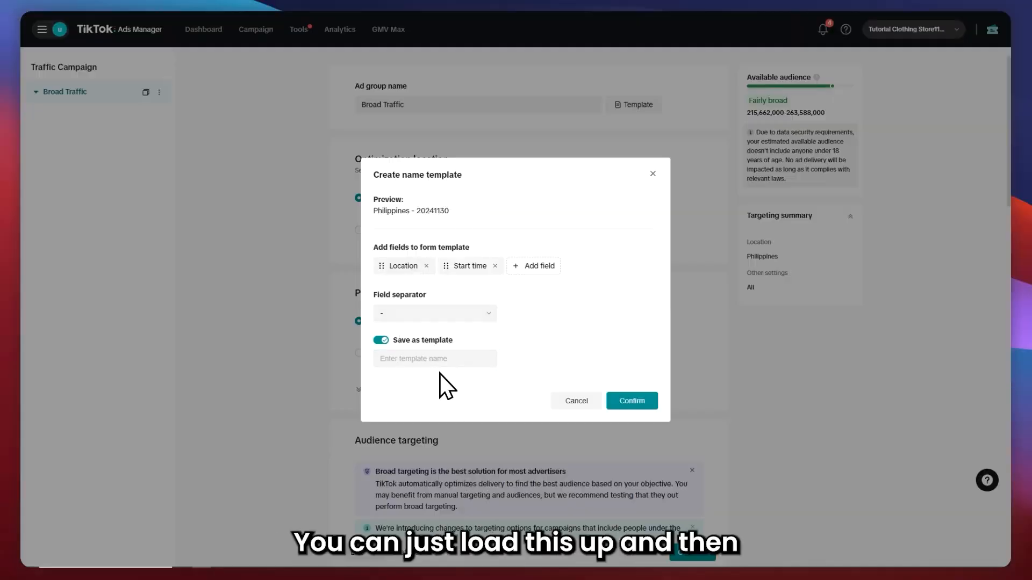
click(458, 364)
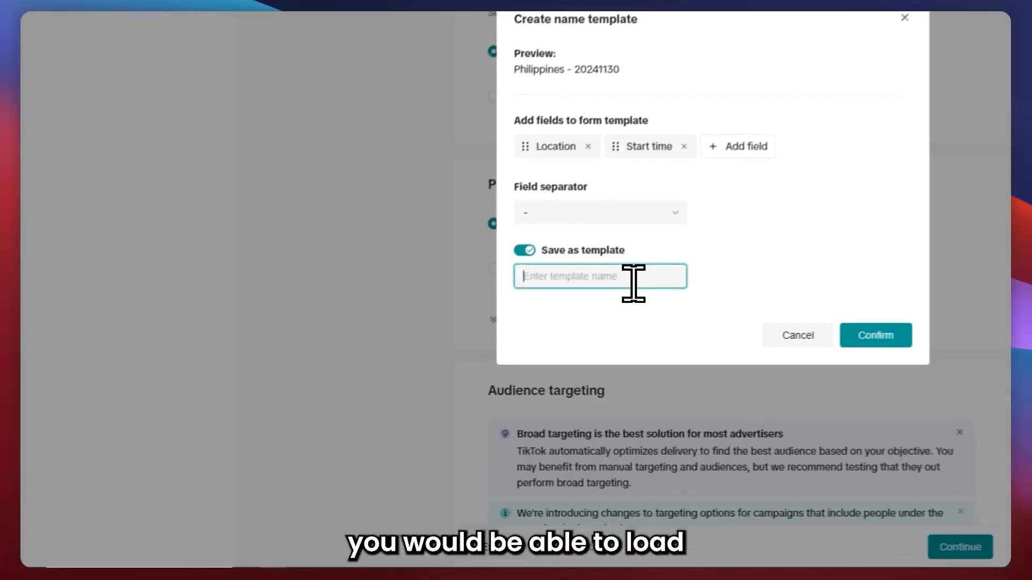
text(template 1)
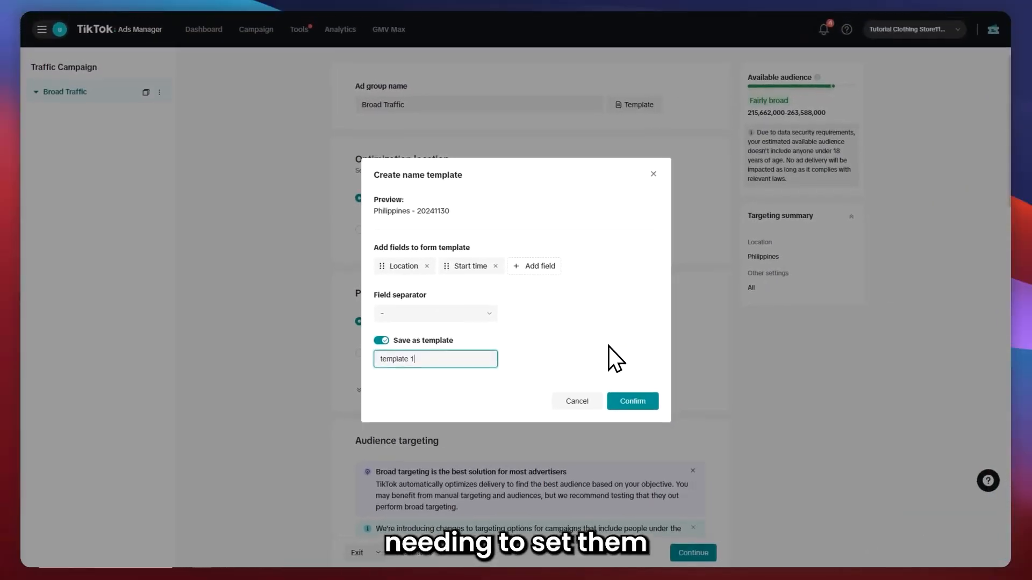
click(634, 401)
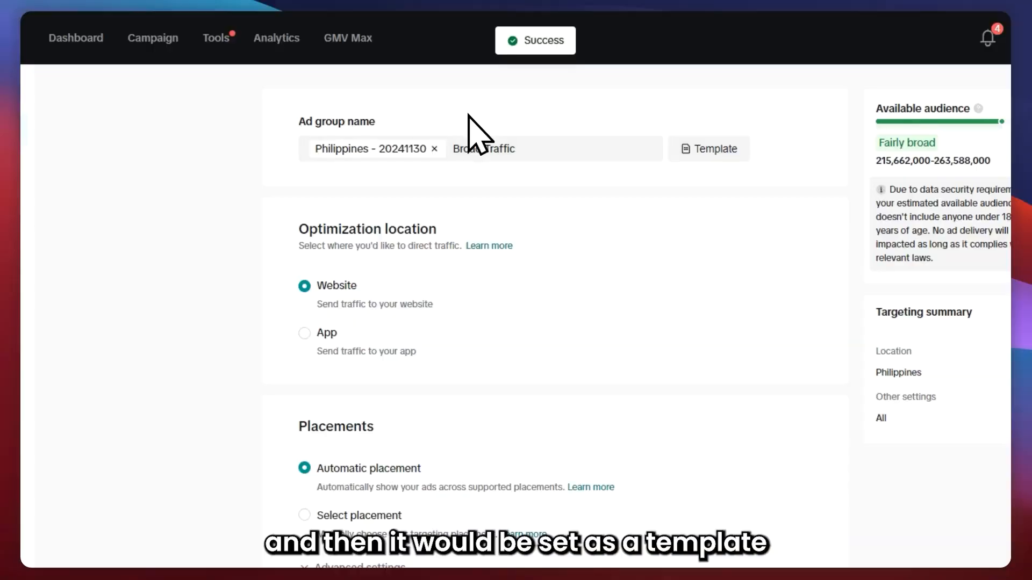
Choose Website as the optimization location and switch placements to Select placement.
drag(287, 224, 457, 228)
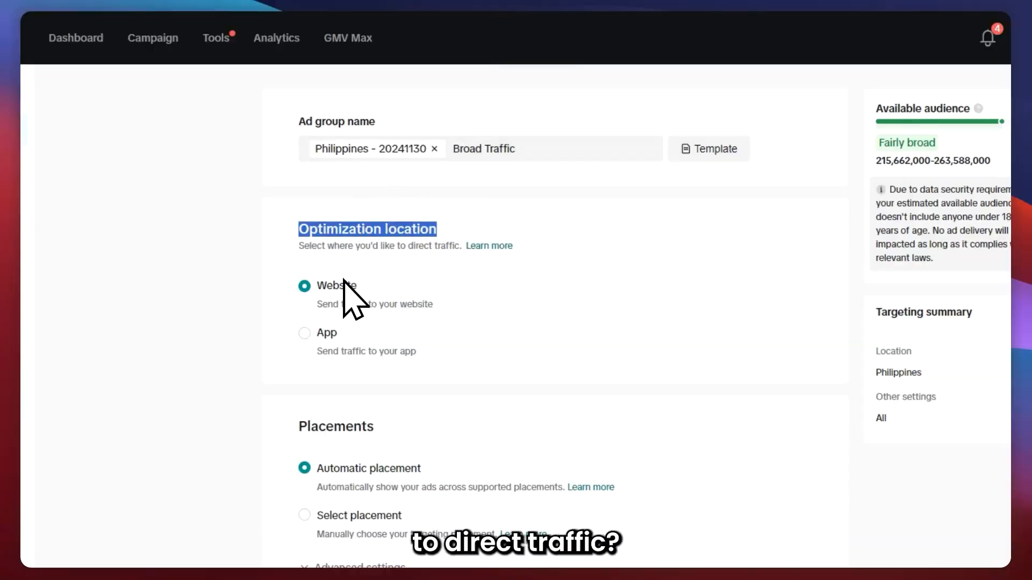
click(308, 278)
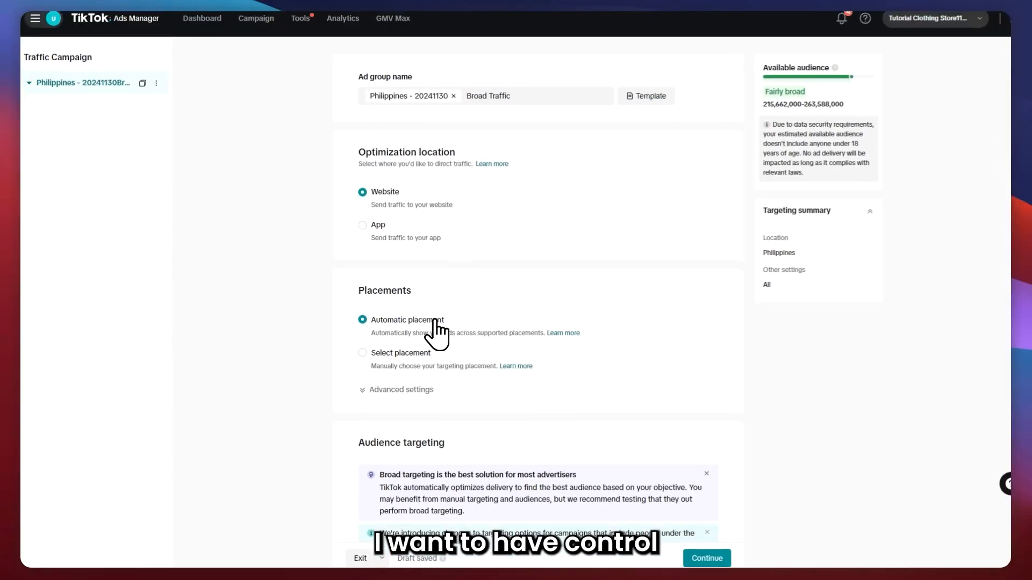
click(359, 354)
scroll(379, 301, down, 3)
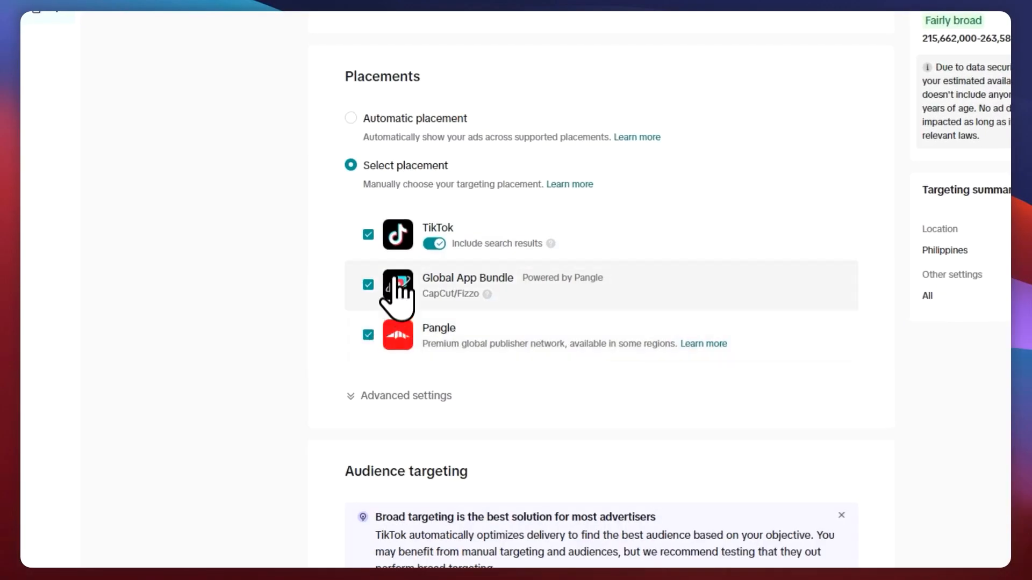
drag(444, 277, 508, 279)
drag(424, 294, 468, 293)
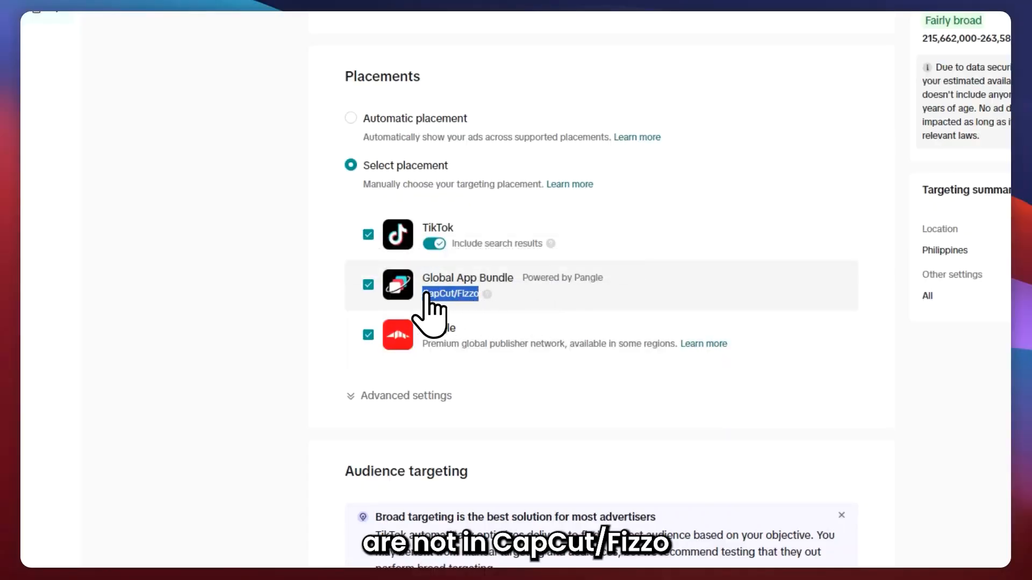
Deselect the Global App Bundle and Pangle placements so only TikTok remains selected.
click(368, 284)
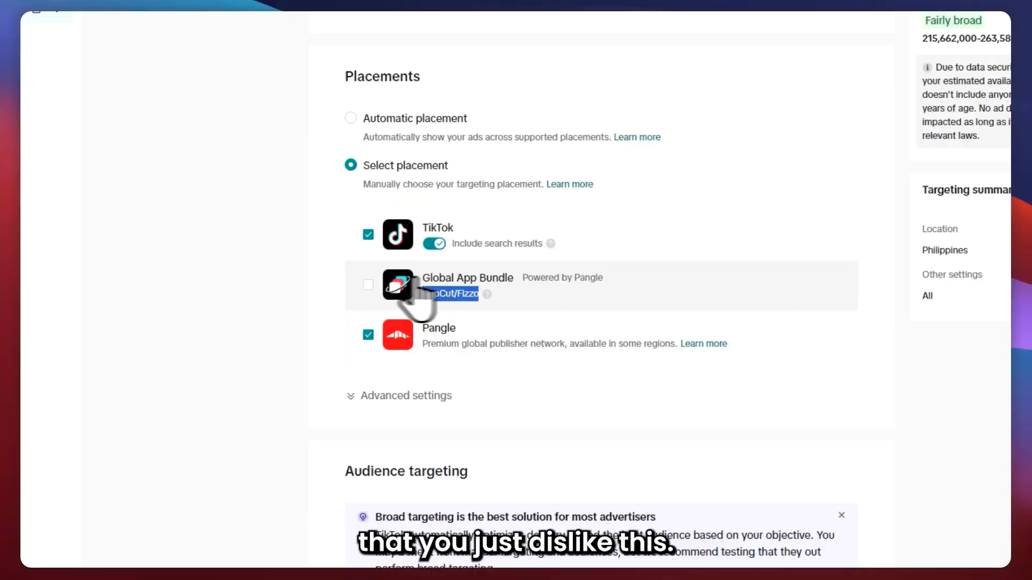
click(514, 300)
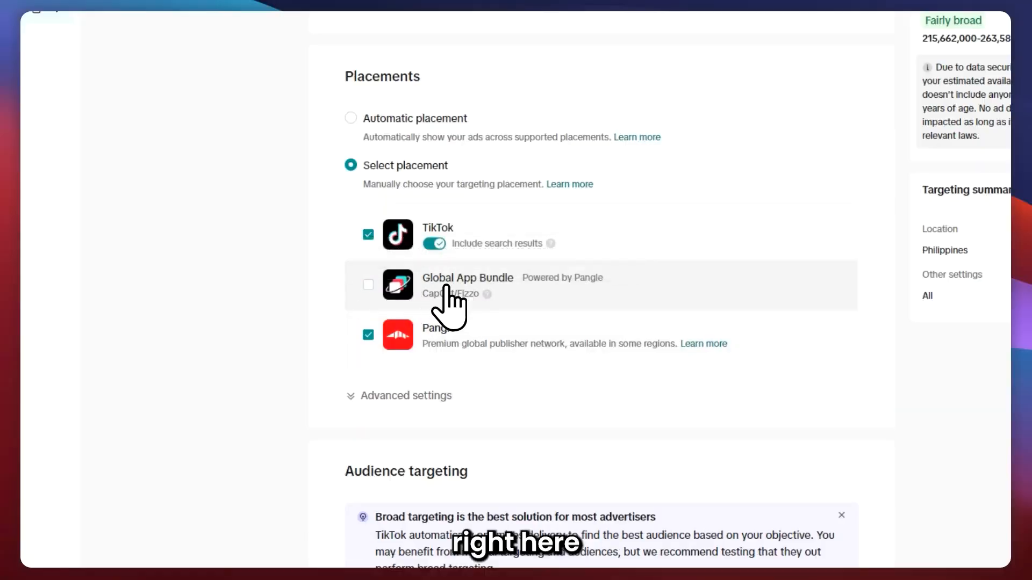
click(368, 334)
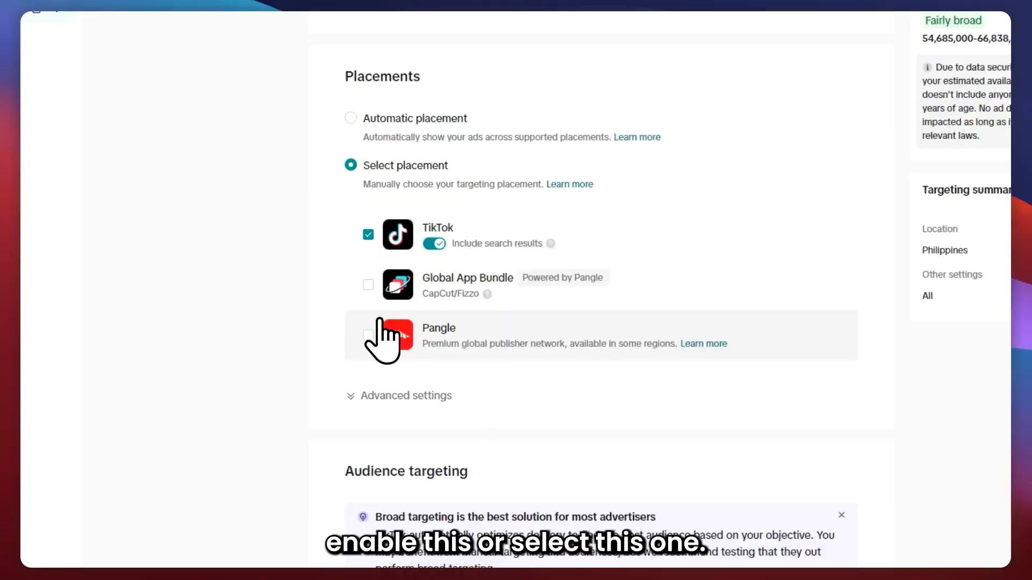
Expand the advanced placement settings.
click(436, 241)
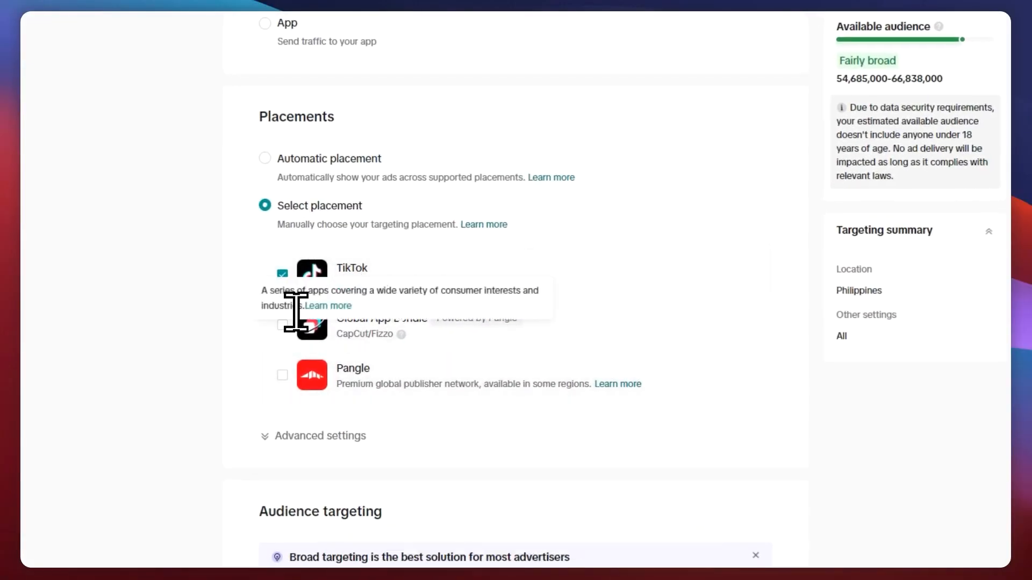
click(286, 435)
scroll(341, 438, down, 4)
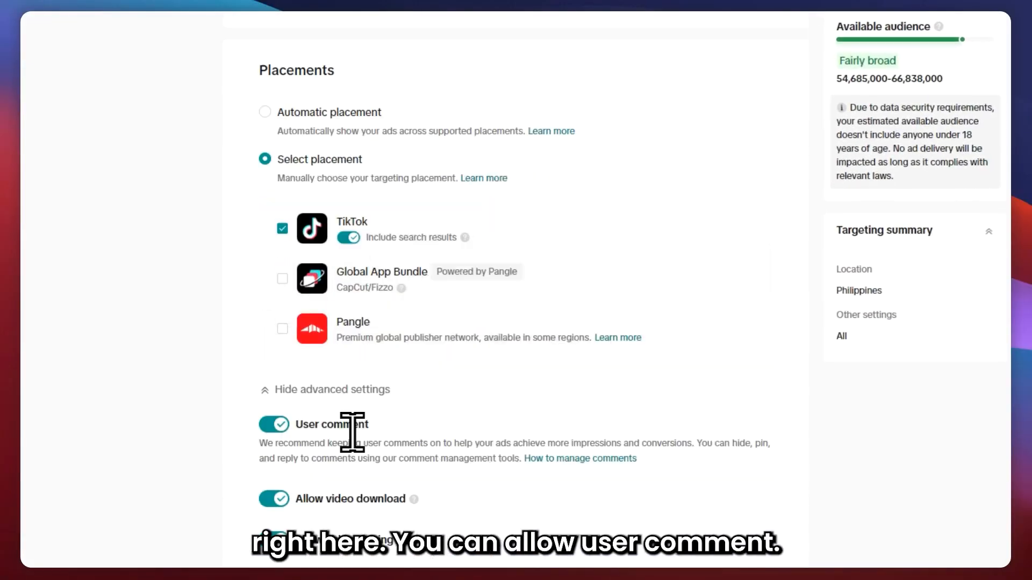
Turn off the Allow video download option in the advanced placement settings.
drag(307, 245, 396, 255)
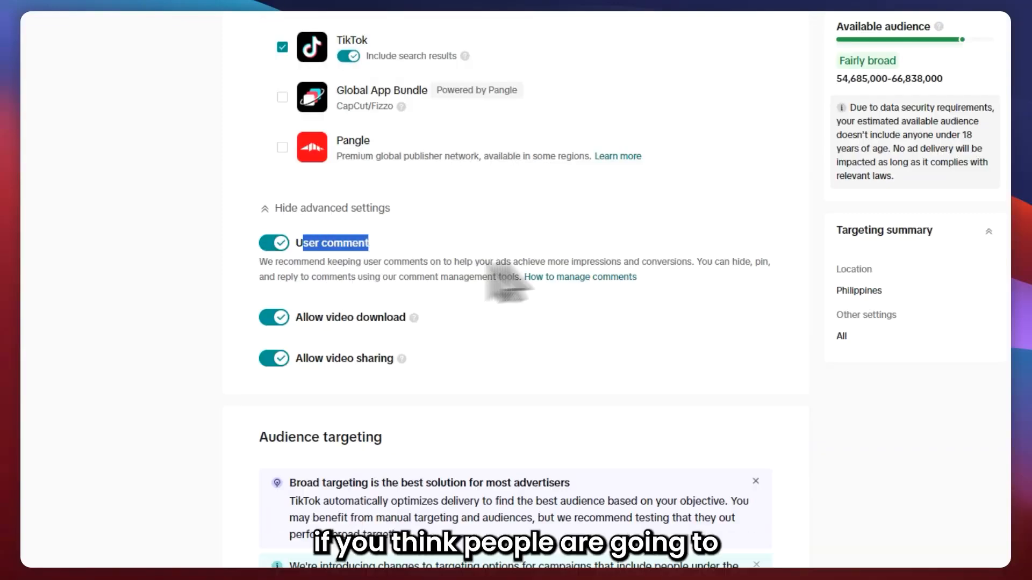
drag(637, 277, 237, 252)
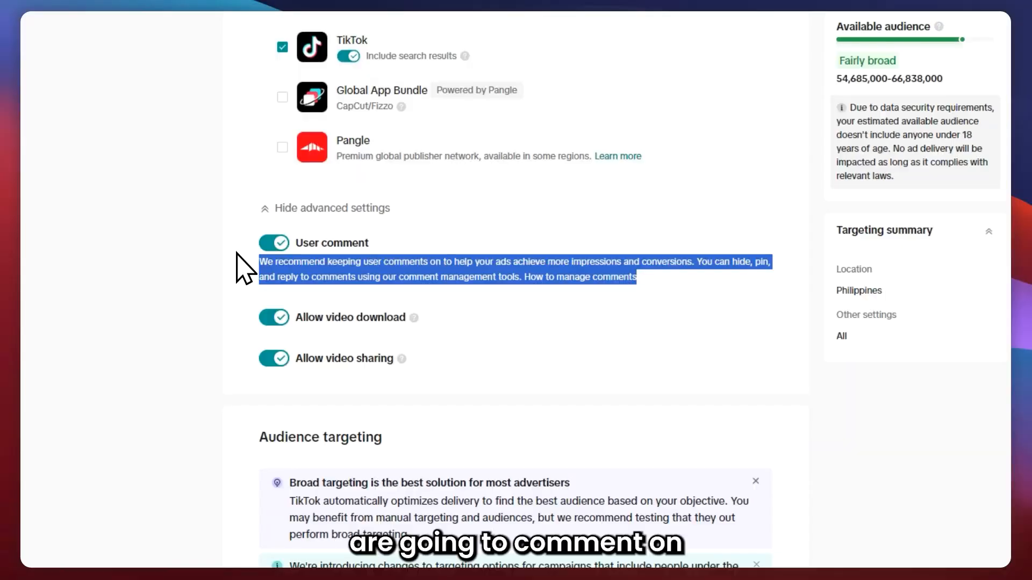
click(232, 252)
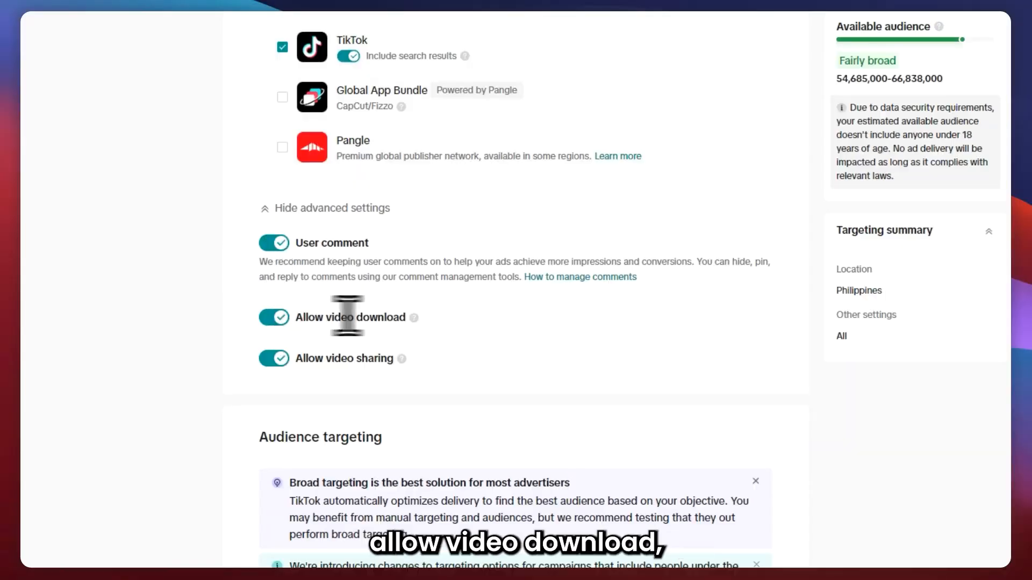
drag(296, 317, 414, 317)
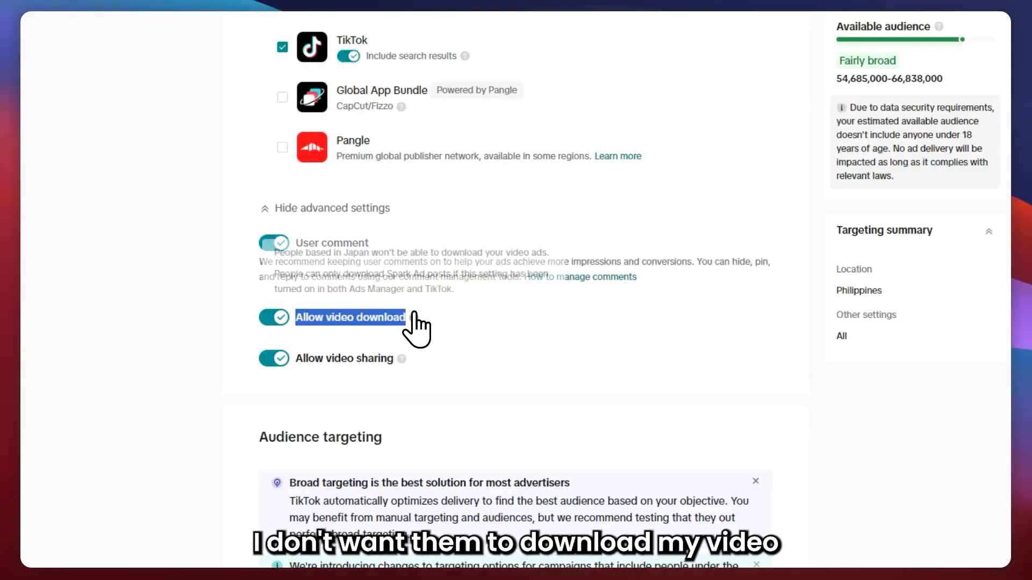
click(279, 316)
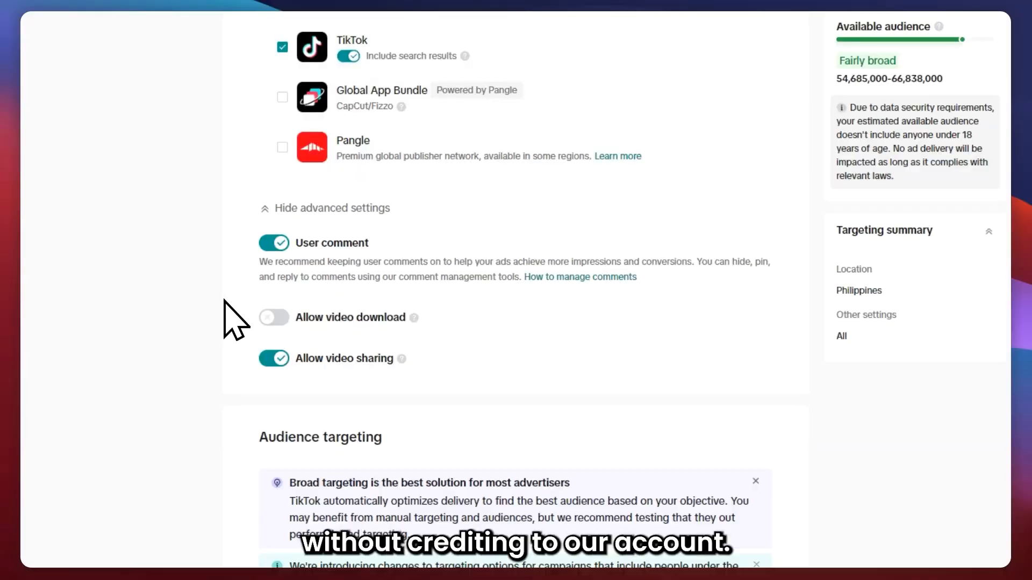
Open the location list and browse the available countries and Egypt's sub-regions.
drag(300, 361, 394, 365)
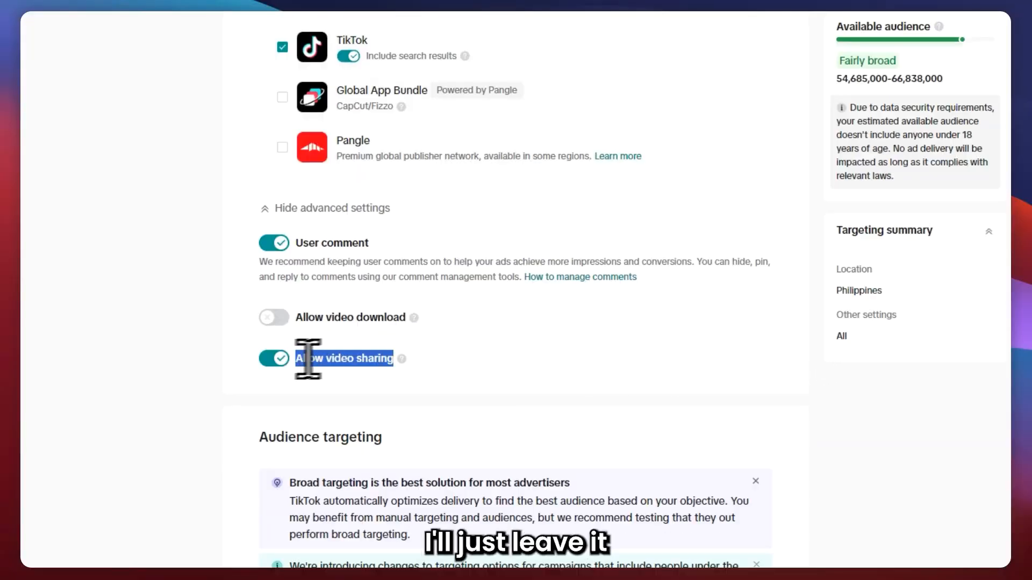
click(339, 366)
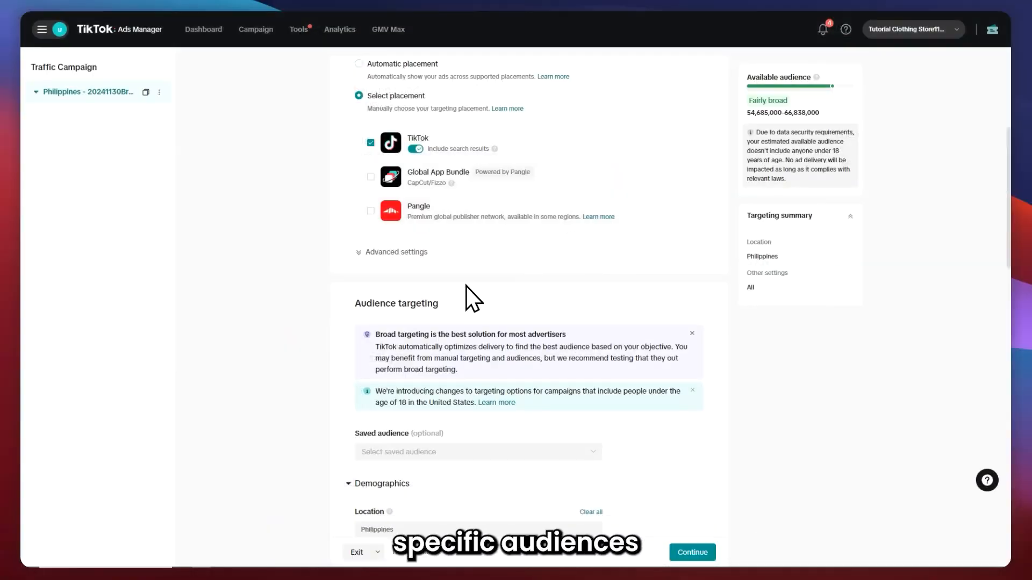
scroll(469, 276, down, 2)
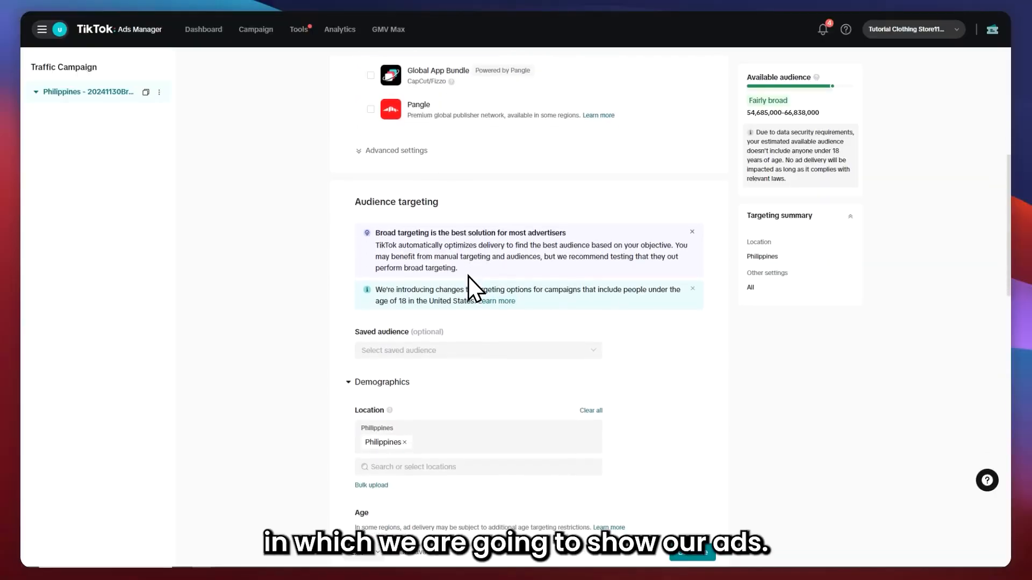
scroll(469, 276, down, 3)
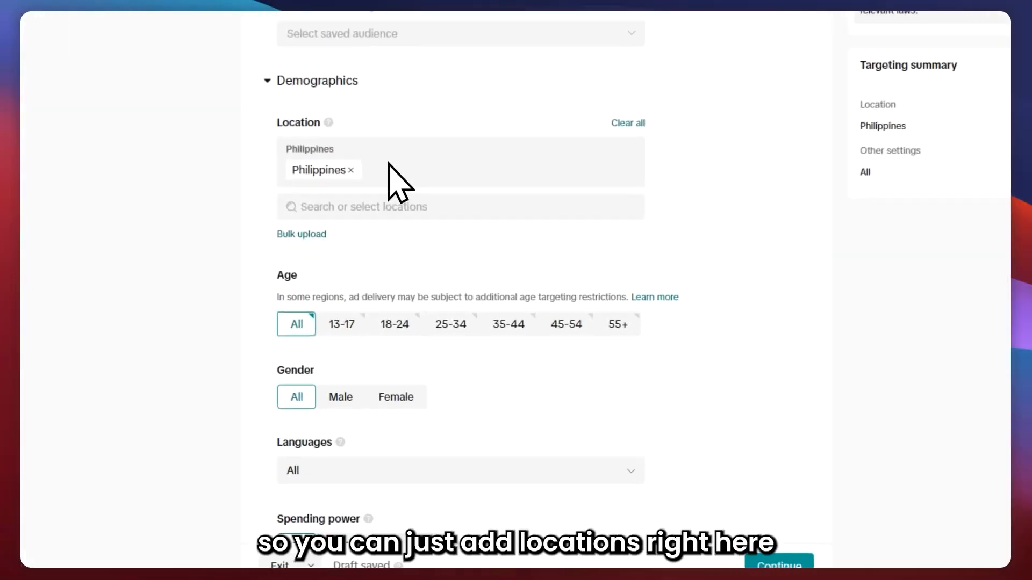
click(346, 200)
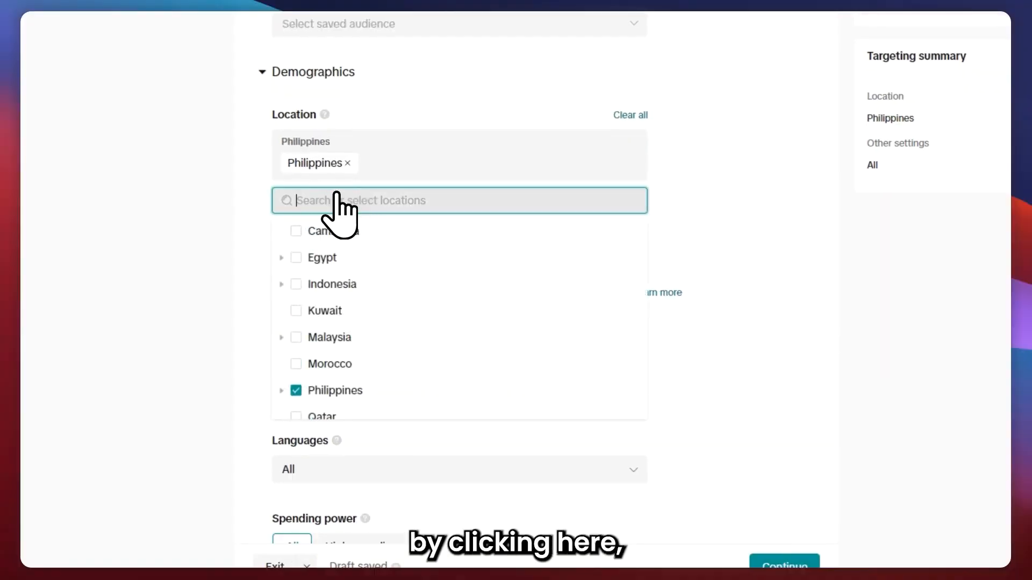
scroll(338, 322, down, 5)
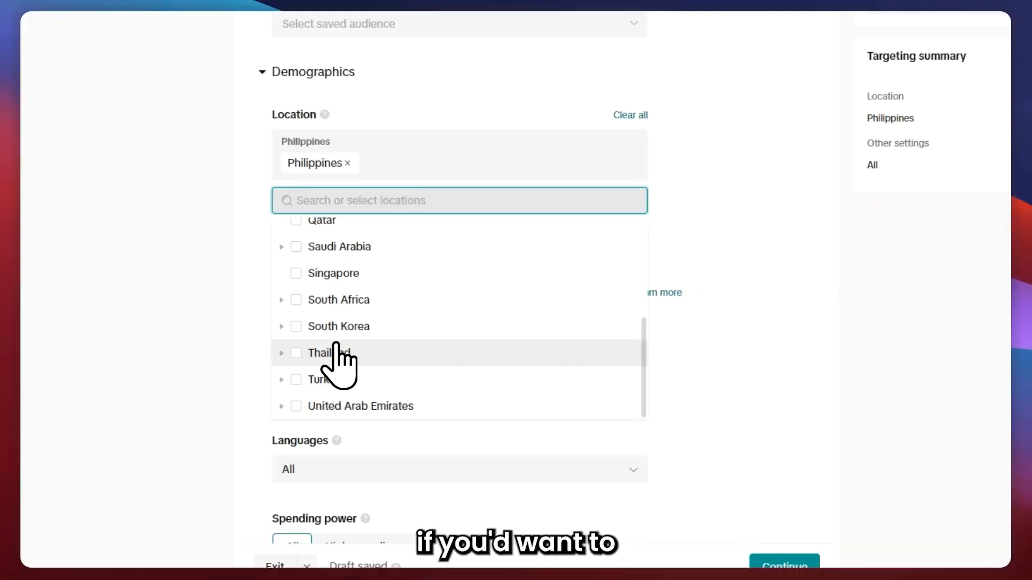
scroll(326, 340, up, 5)
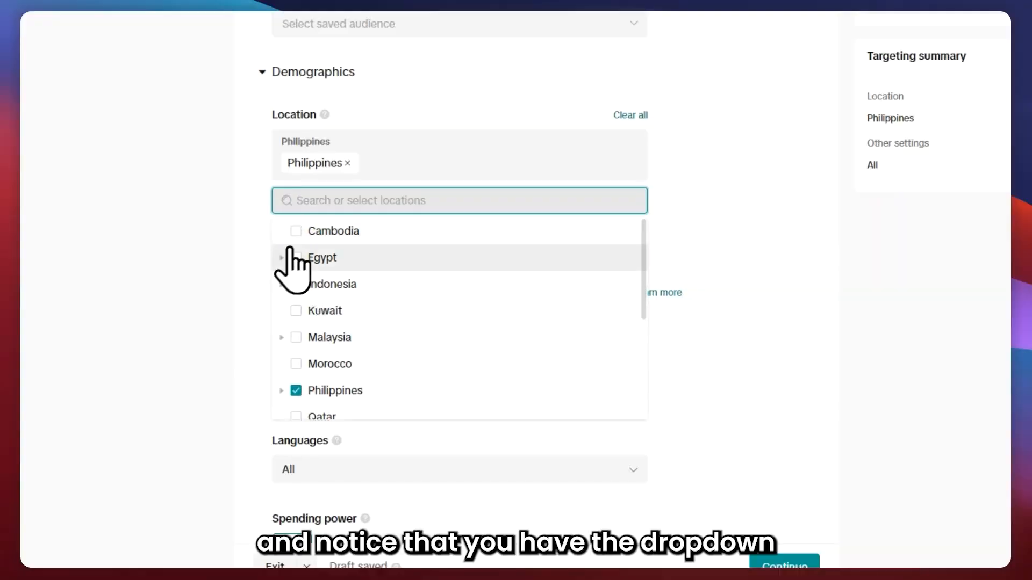
click(282, 257)
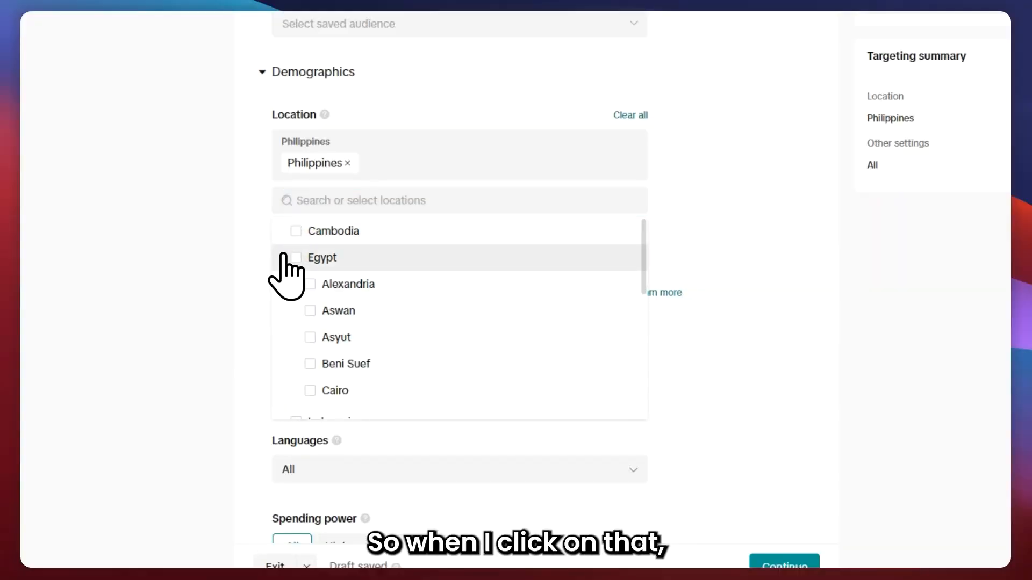
scroll(367, 261, down, 2)
scroll(371, 285, down, 2)
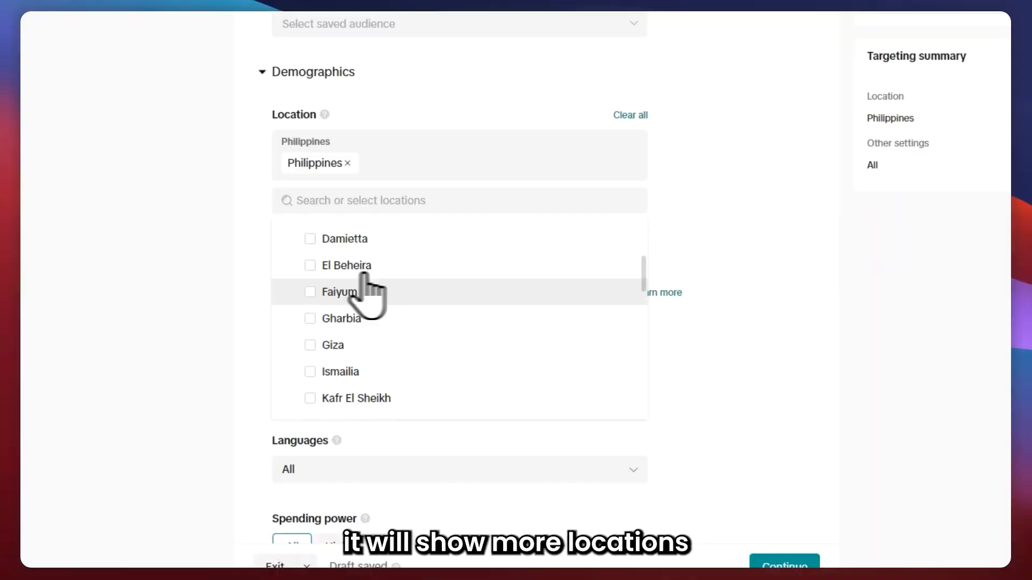
scroll(362, 279, up, 2)
scroll(371, 269, up, 2)
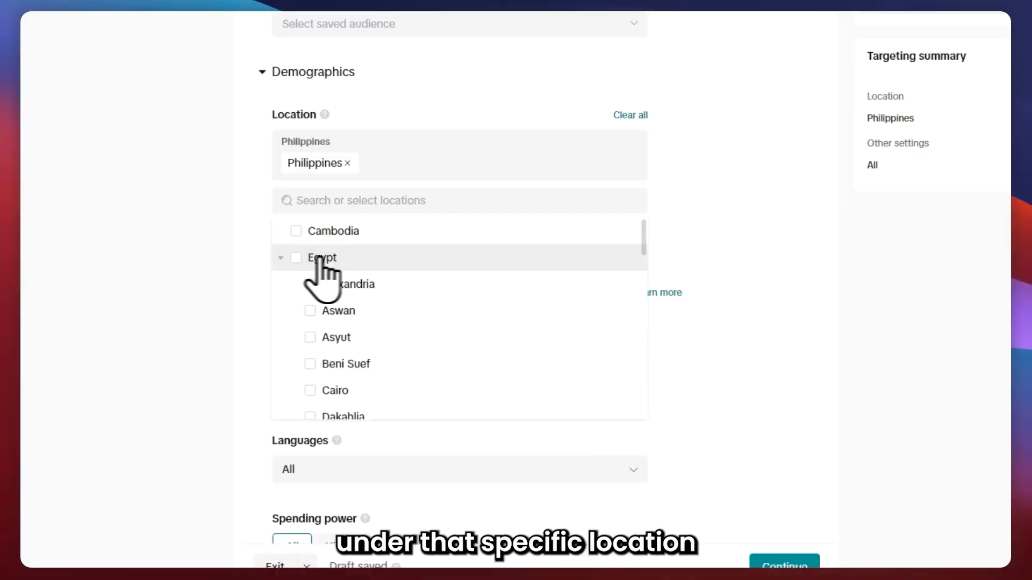
scroll(403, 334, down, 5)
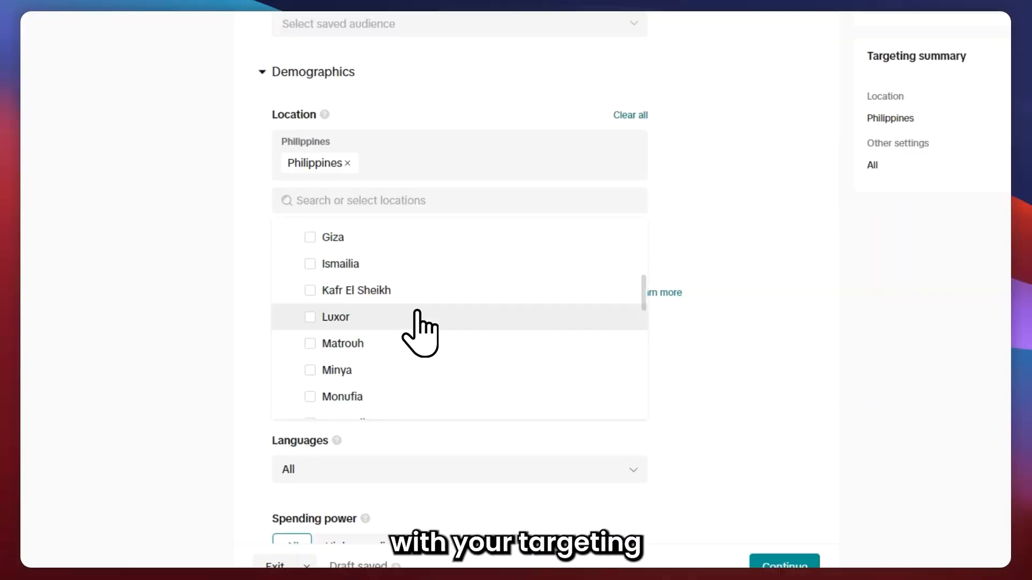
scroll(416, 317, up, 3)
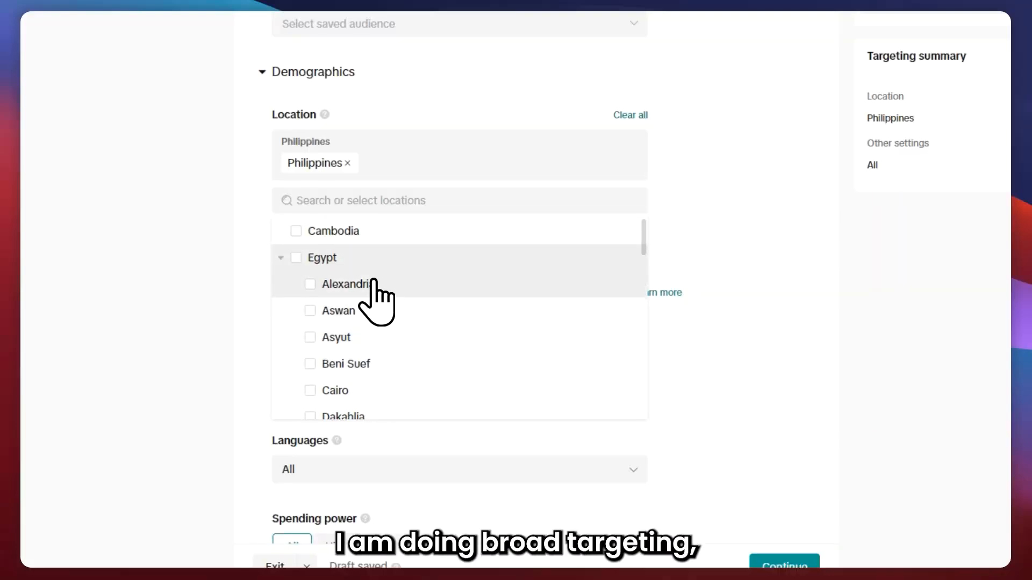
Add Egypt, Malaysia, Saudi Arabia, South Korea and Thailand as target locations alongside the Philippines.
click(296, 257)
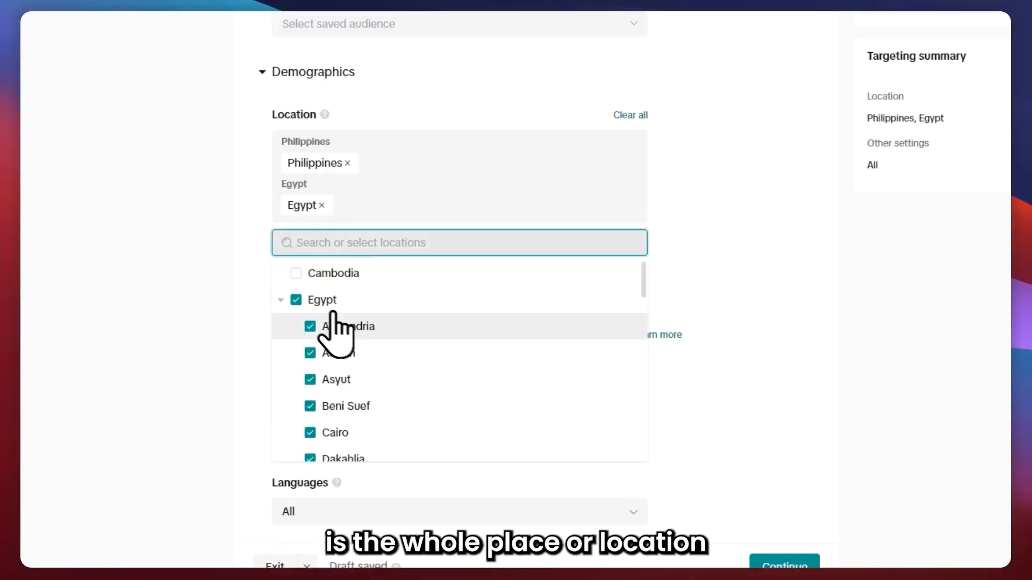
click(281, 300)
scroll(299, 311, down, 2)
scroll(309, 320, up, 2)
scroll(302, 361, up, 1)
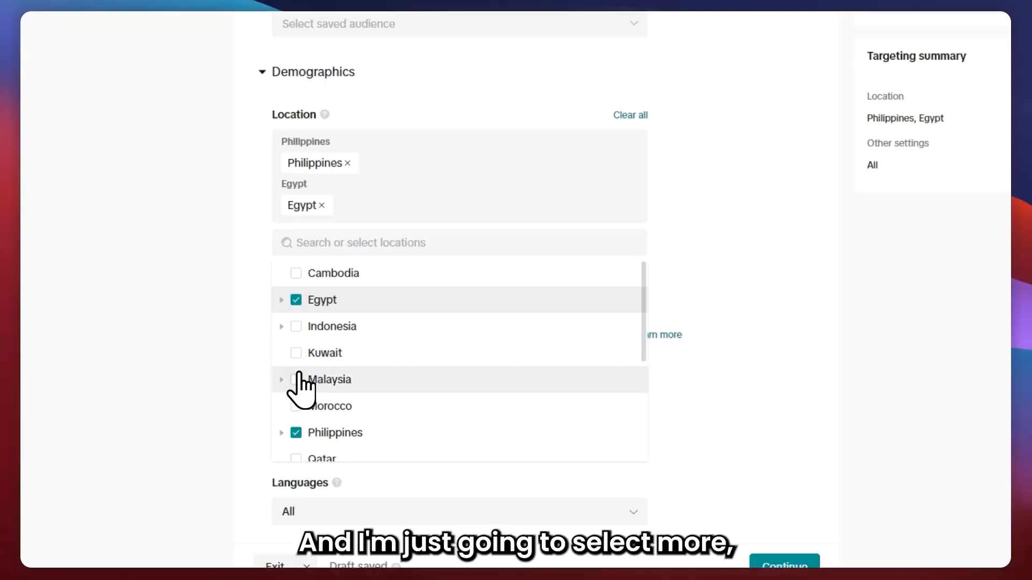
click(296, 380)
scroll(317, 408, down, 3)
click(287, 449)
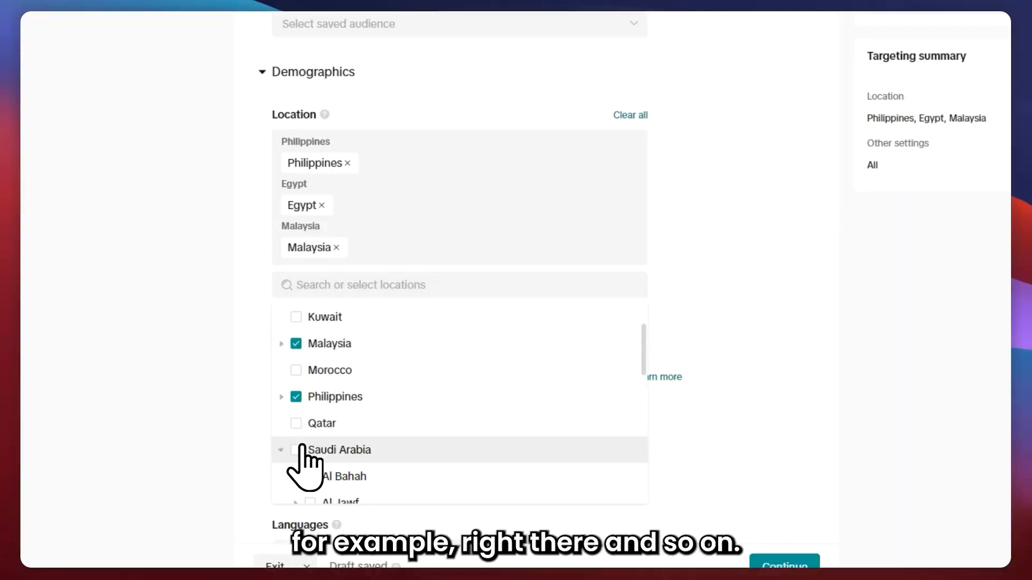
click(296, 450)
click(281, 471)
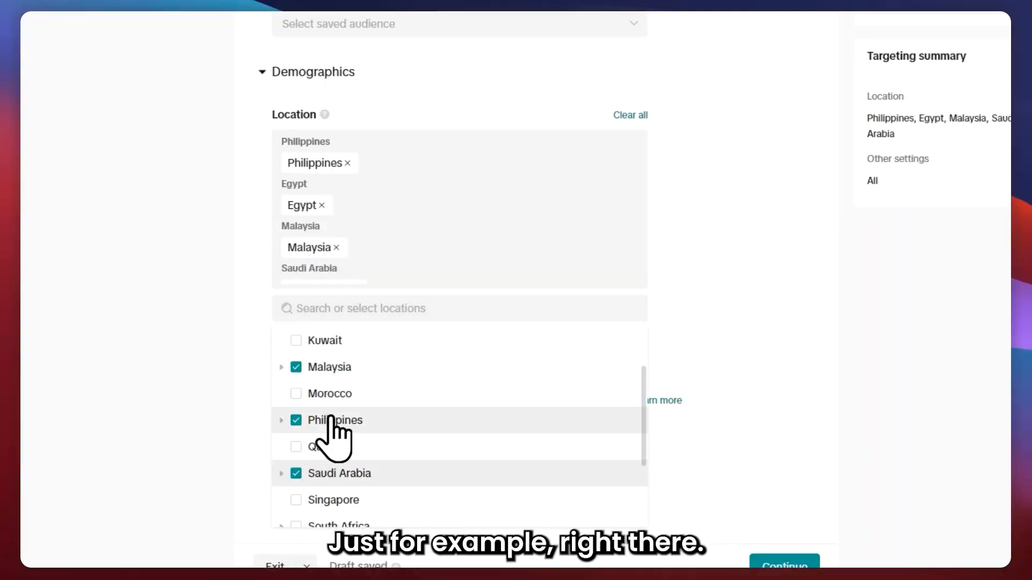
scroll(322, 434, down, 3)
click(299, 435)
click(300, 461)
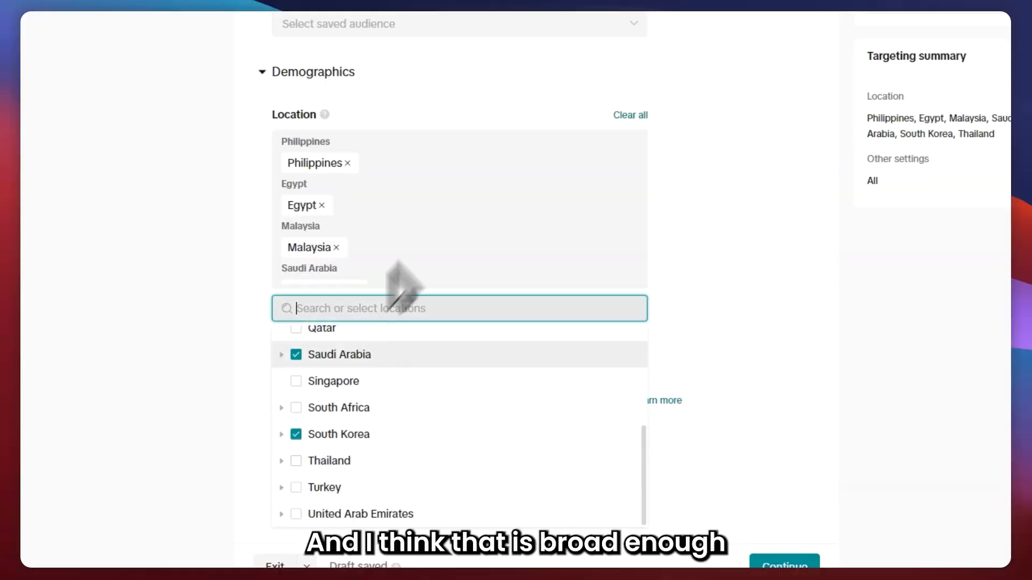
click(724, 205)
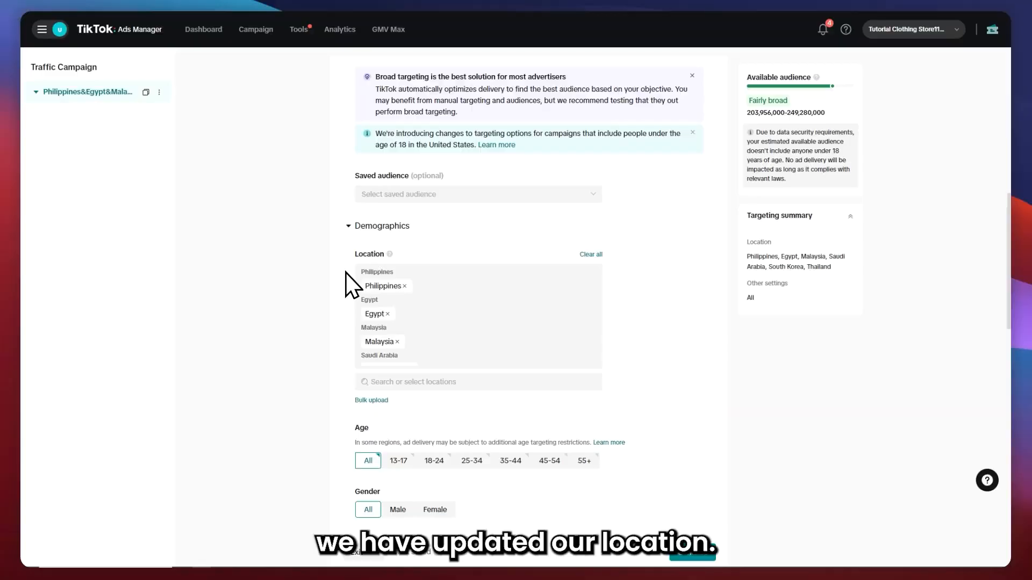
Review the available audience estimate for the selected locations.
triple_click(763, 81)
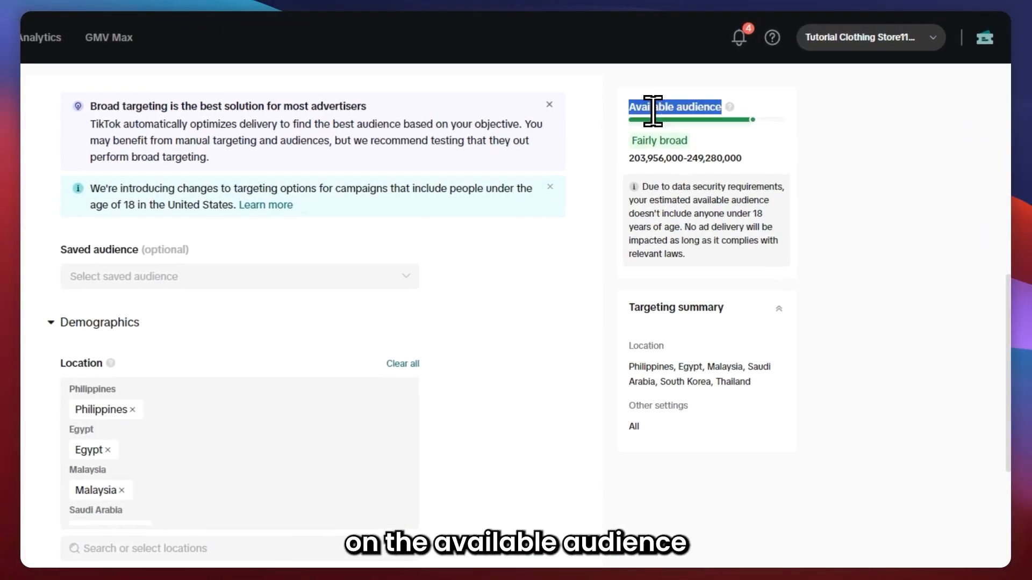
drag(652, 111, 742, 159)
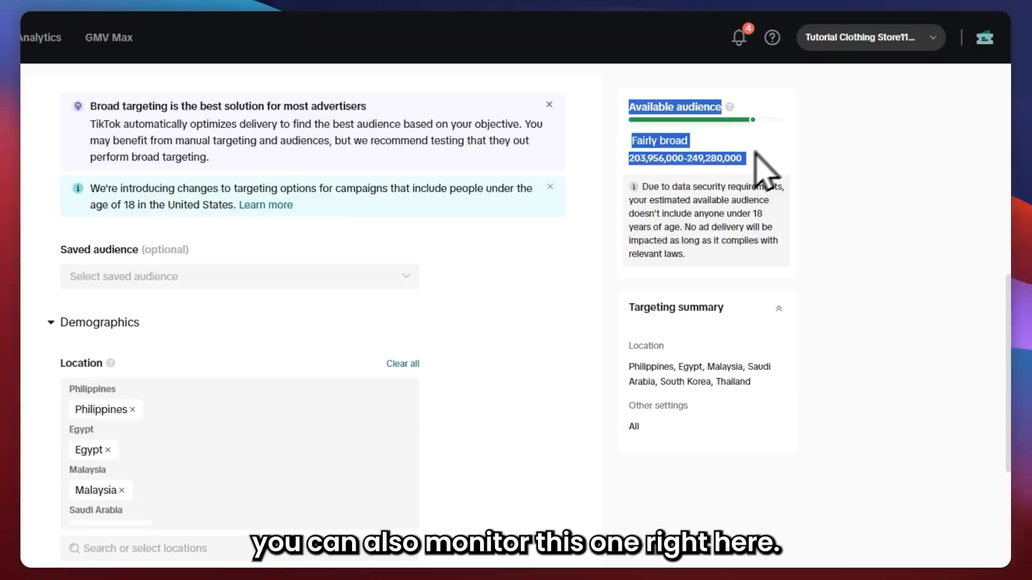
click(760, 144)
drag(747, 159, 672, 138)
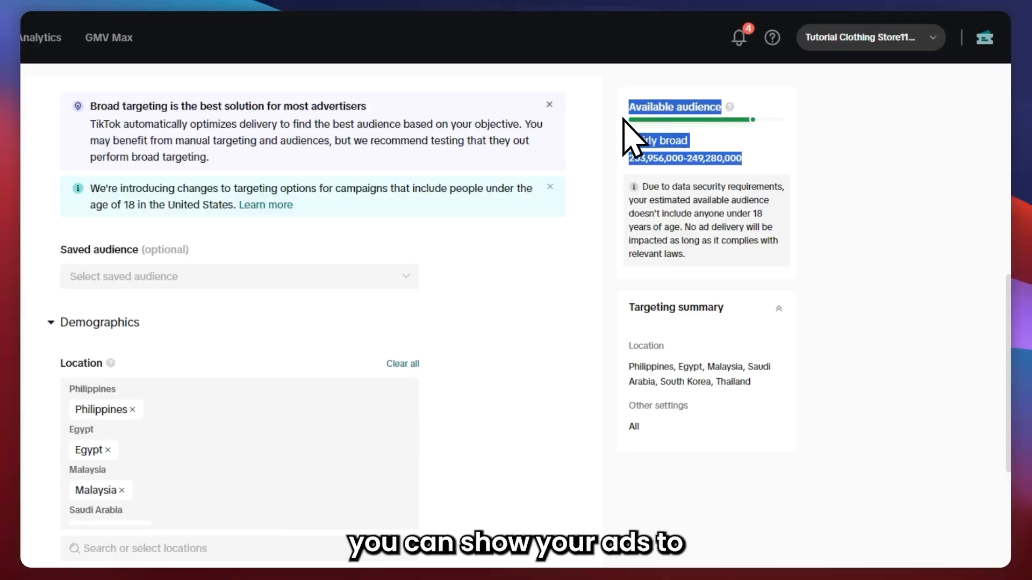
click(649, 147)
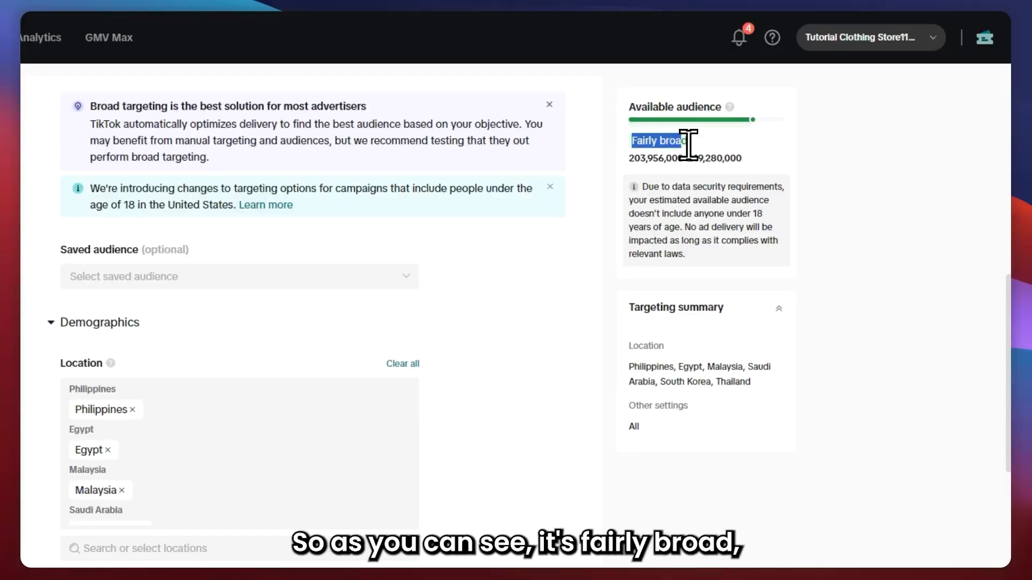
scroll(172, 467, down, 3)
scroll(322, 453, down, 3)
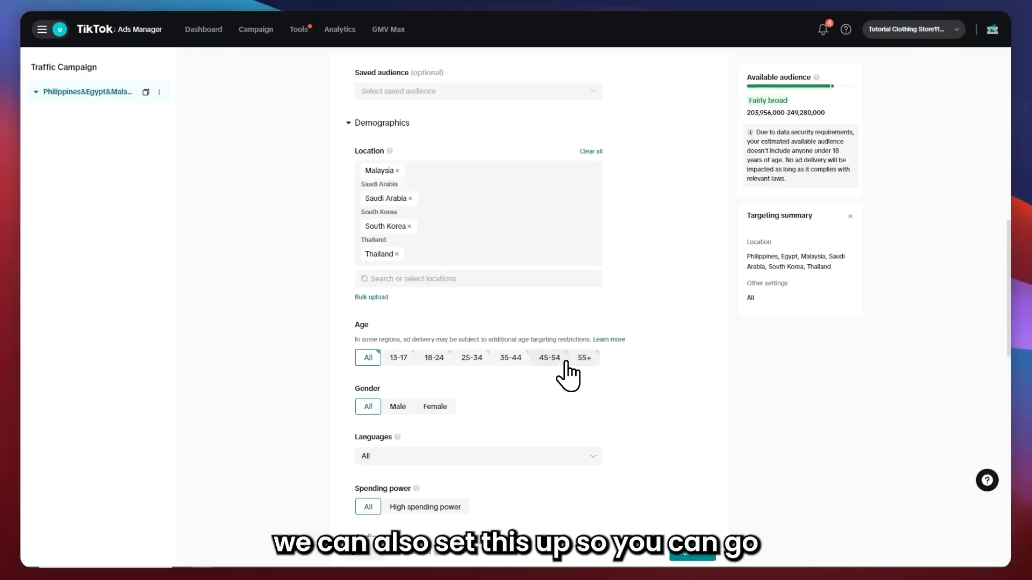
Set the age targeting to the 13-17, 18-24, 25-34, 35-44 and 45-54 groups.
click(399, 360)
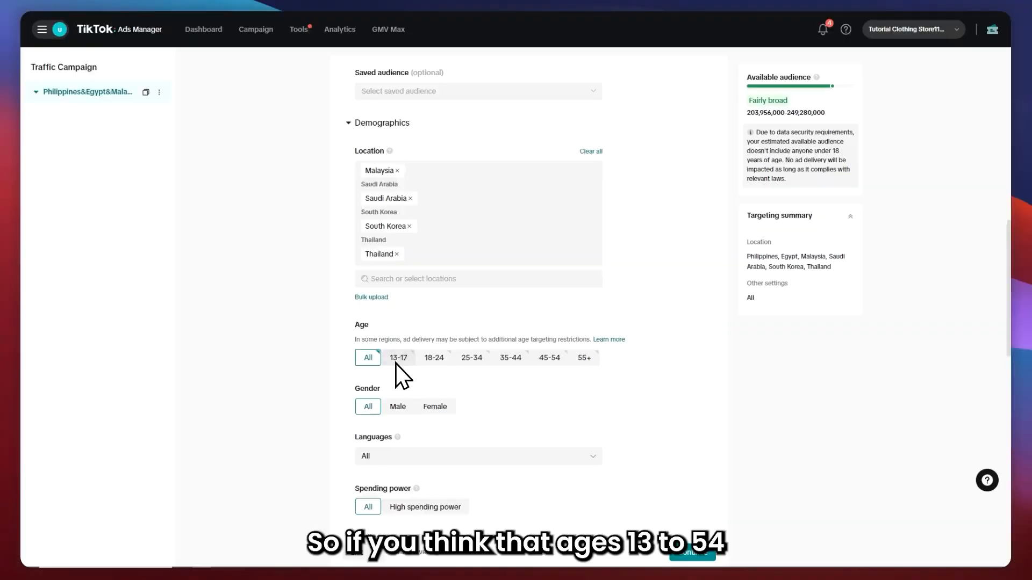
click(628, 280)
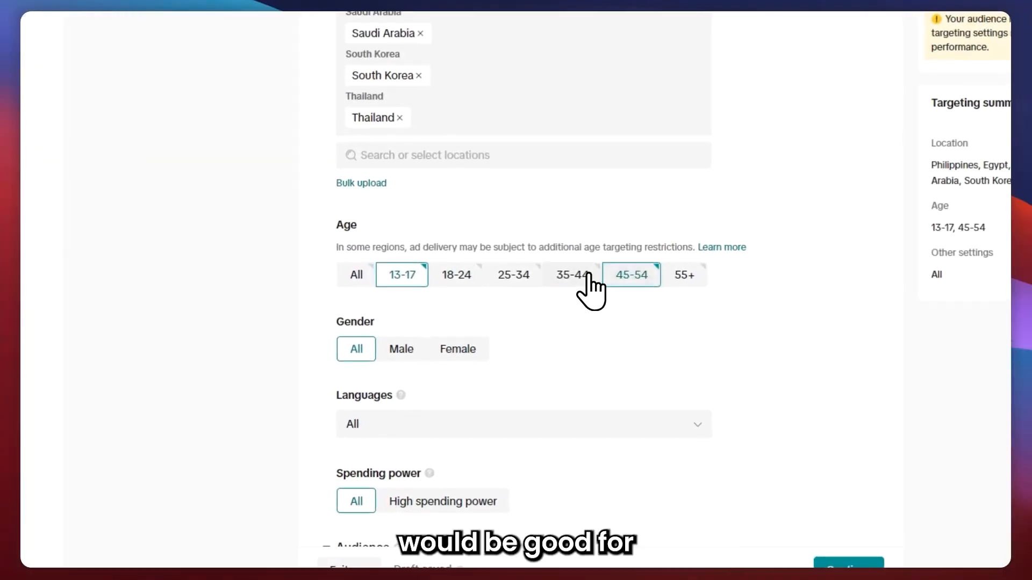
click(569, 280)
click(511, 280)
click(470, 274)
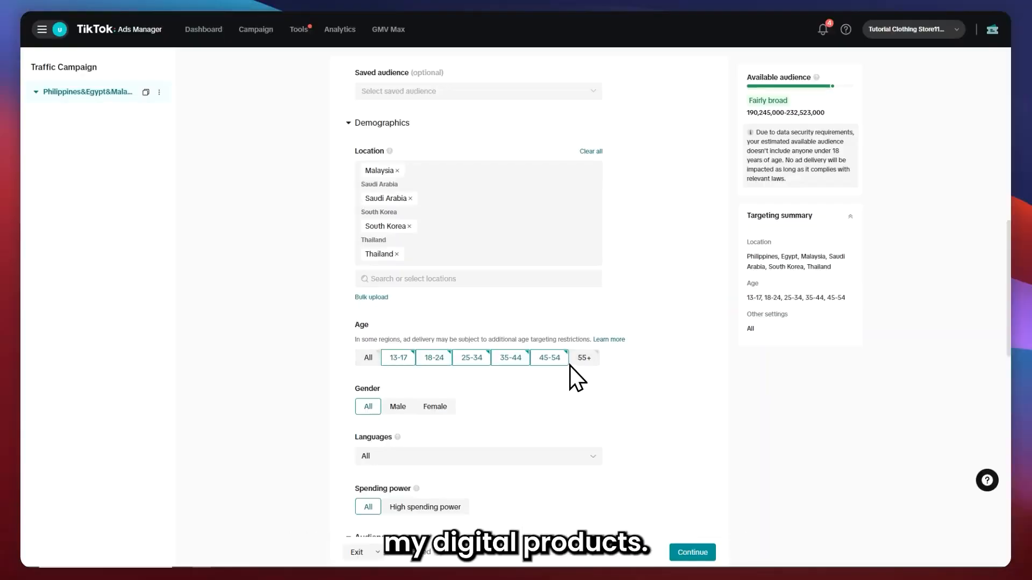
scroll(566, 409, down, 2)
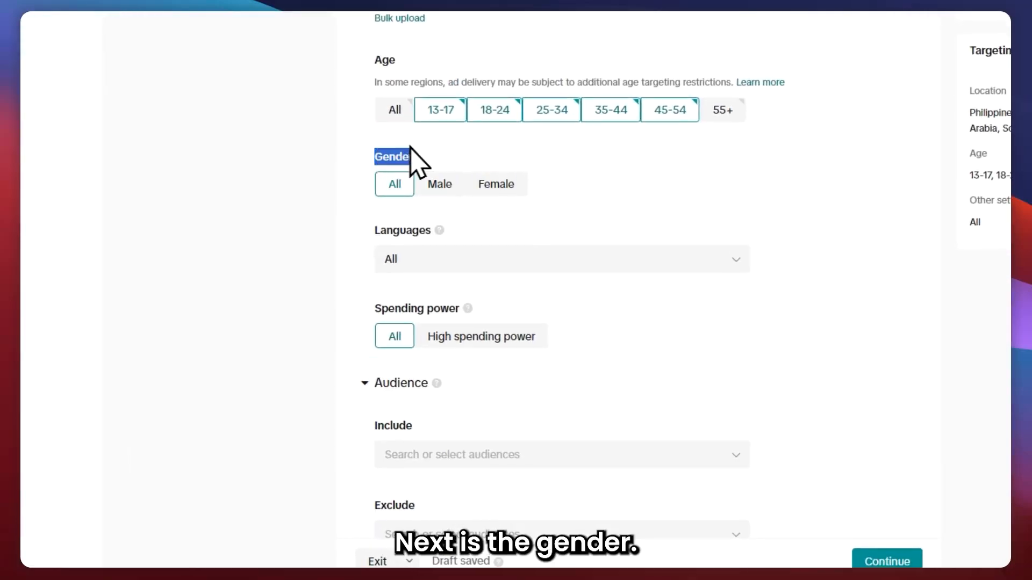
click(455, 156)
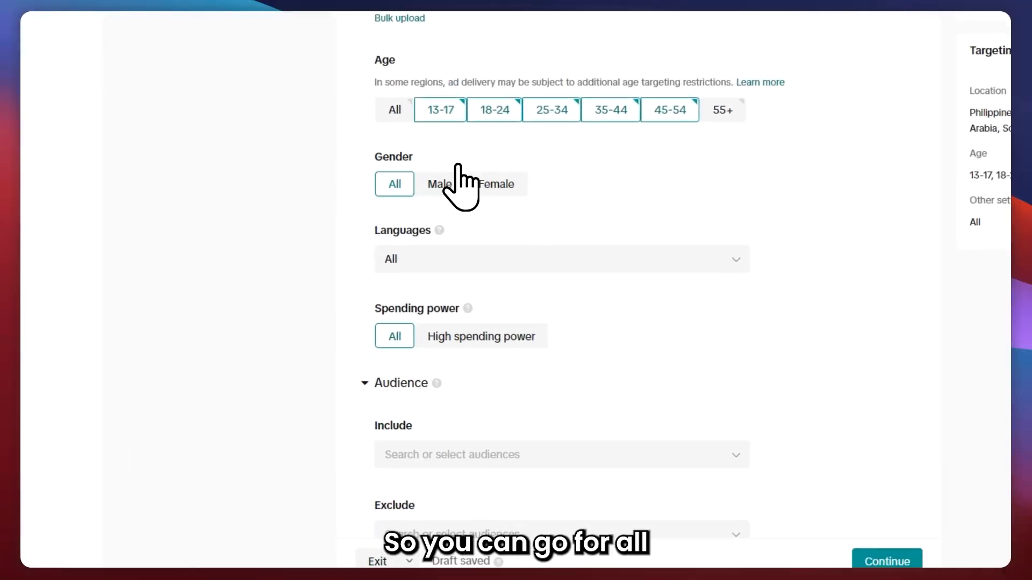
click(436, 184)
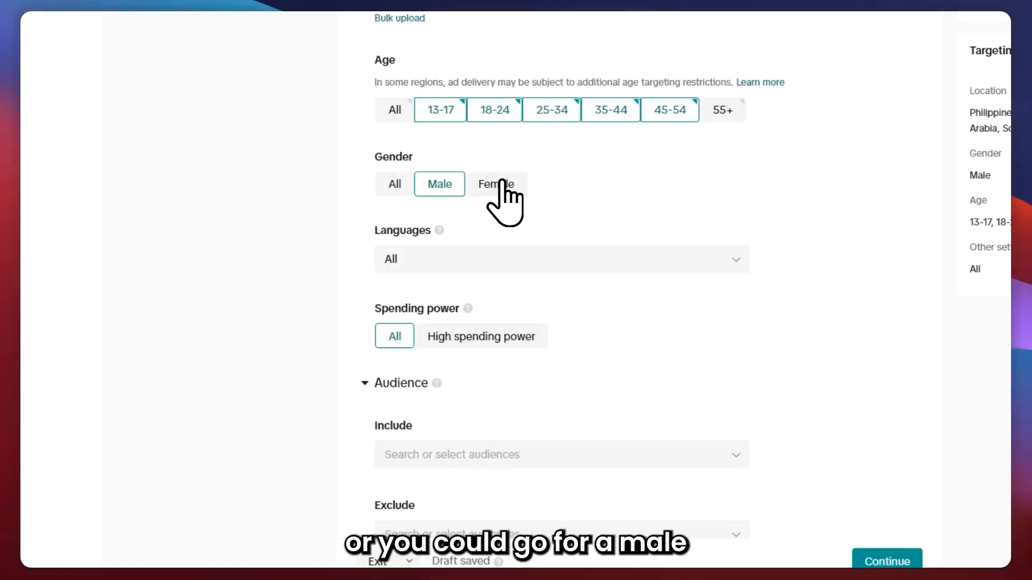
click(497, 184)
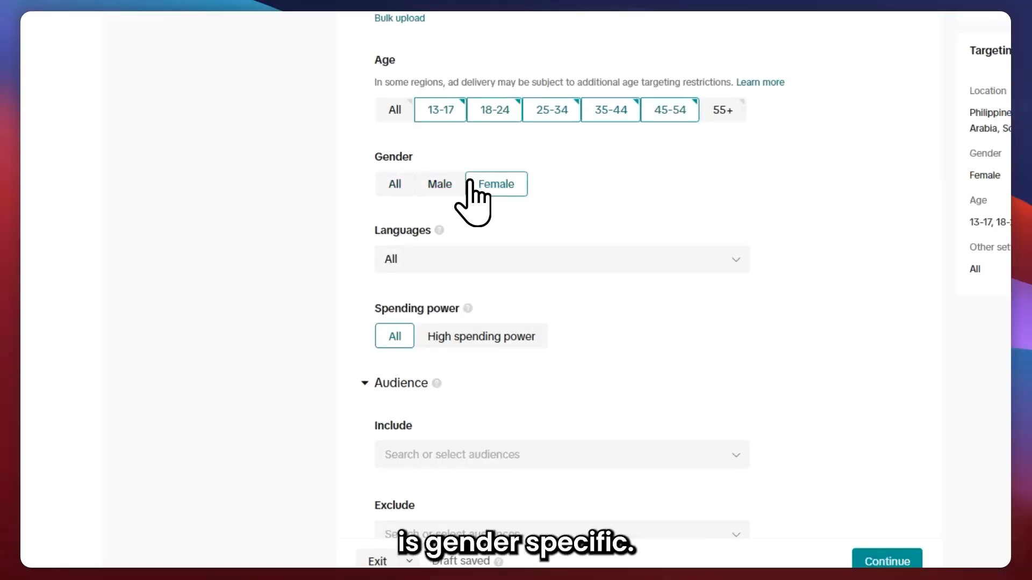
click(404, 176)
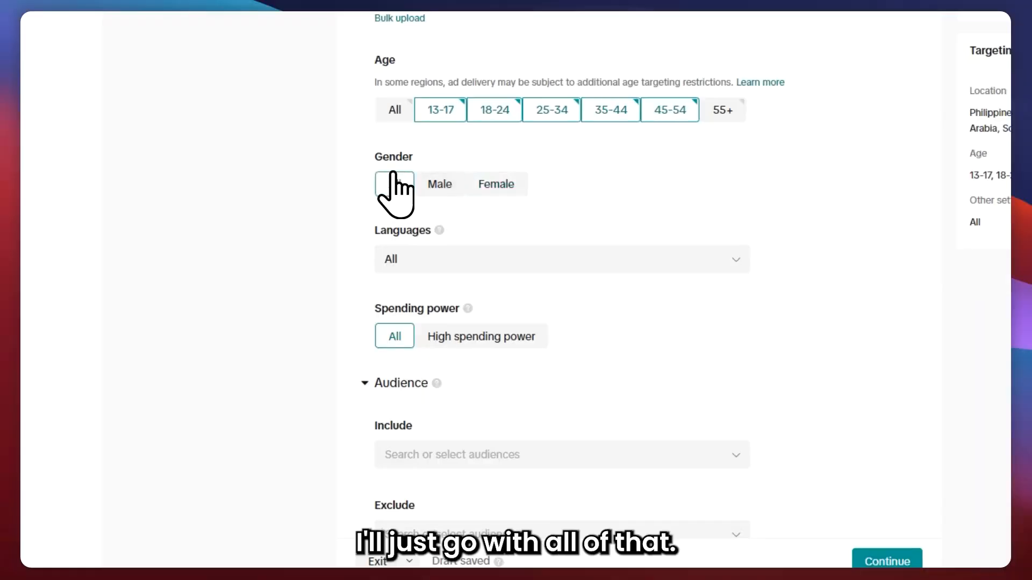
Open the languages list and browse the available languages without changing the selection.
click(439, 259)
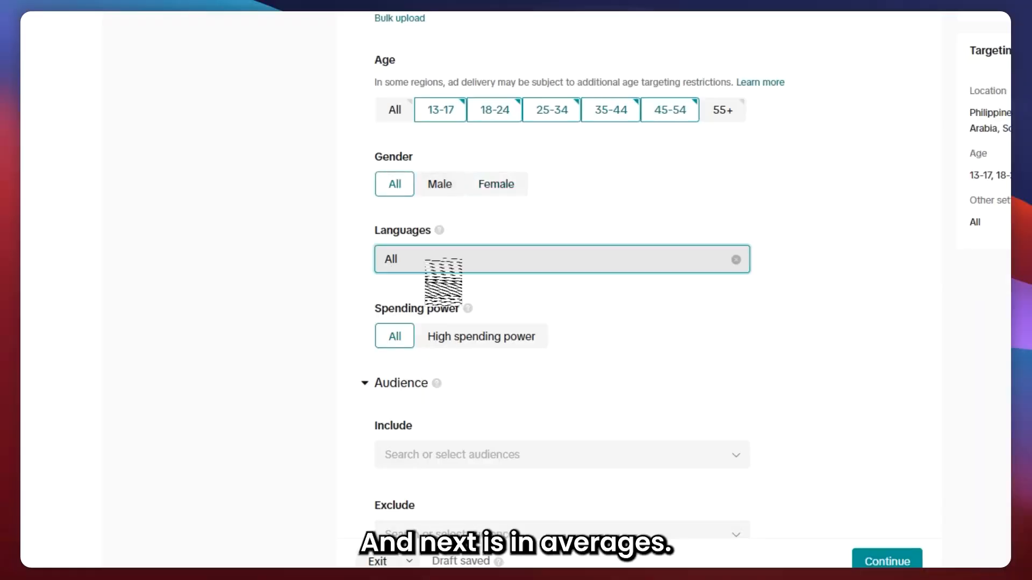
scroll(460, 357, down, 2)
scroll(459, 360, down, 3)
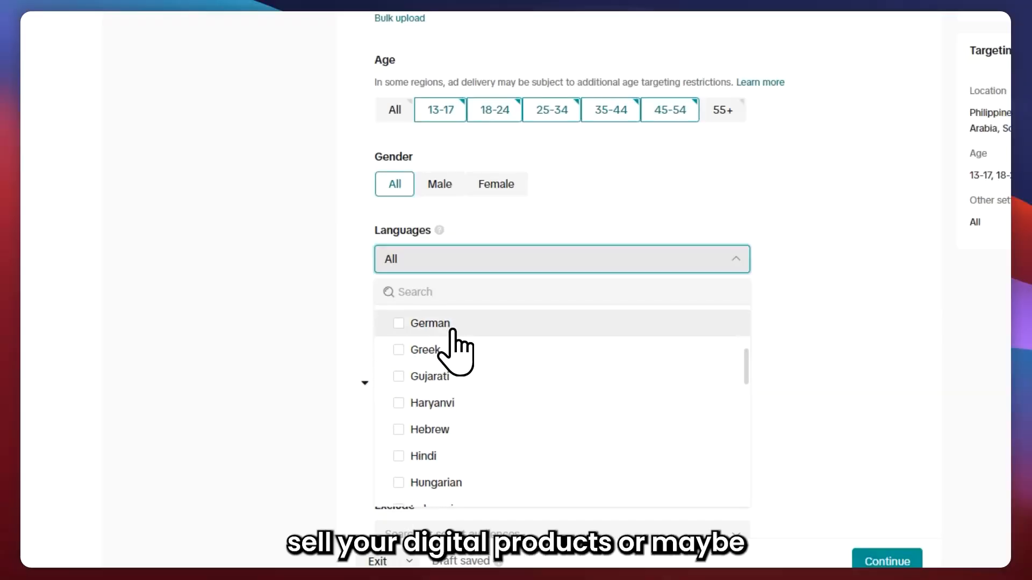
scroll(473, 376, up, 3)
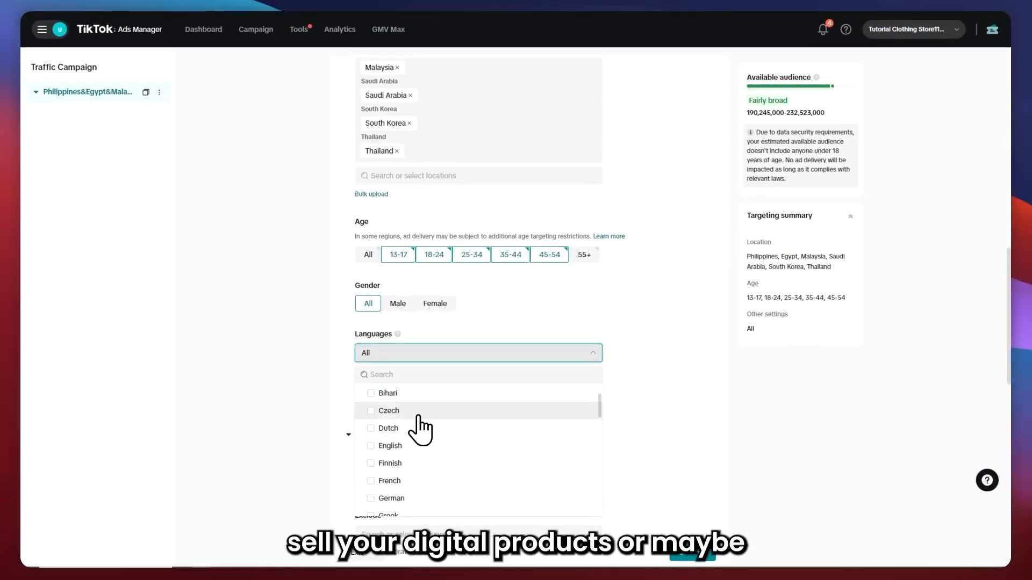
scroll(419, 430, up, 3)
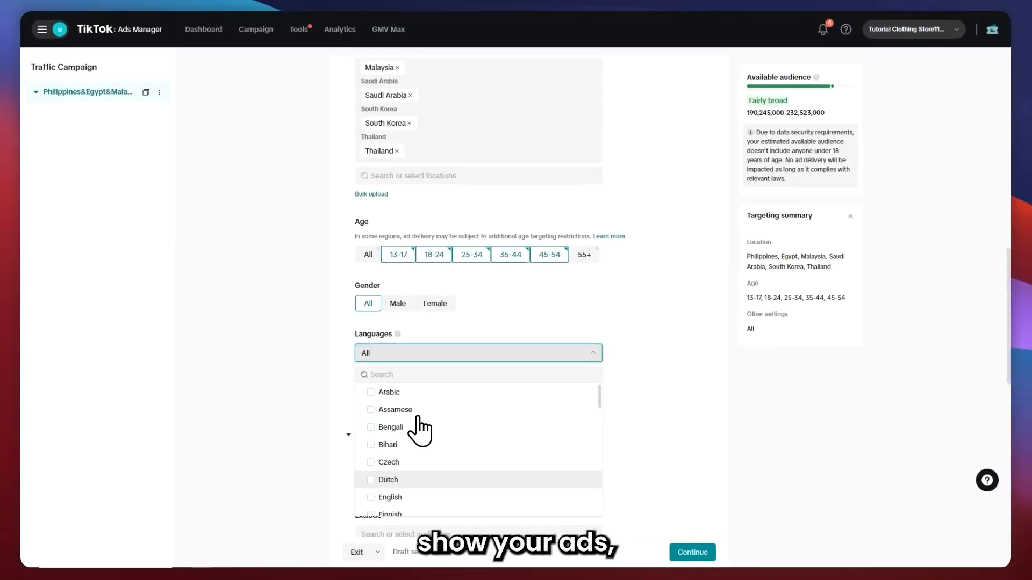
scroll(409, 414, up, 1)
scroll(411, 430, down, 5)
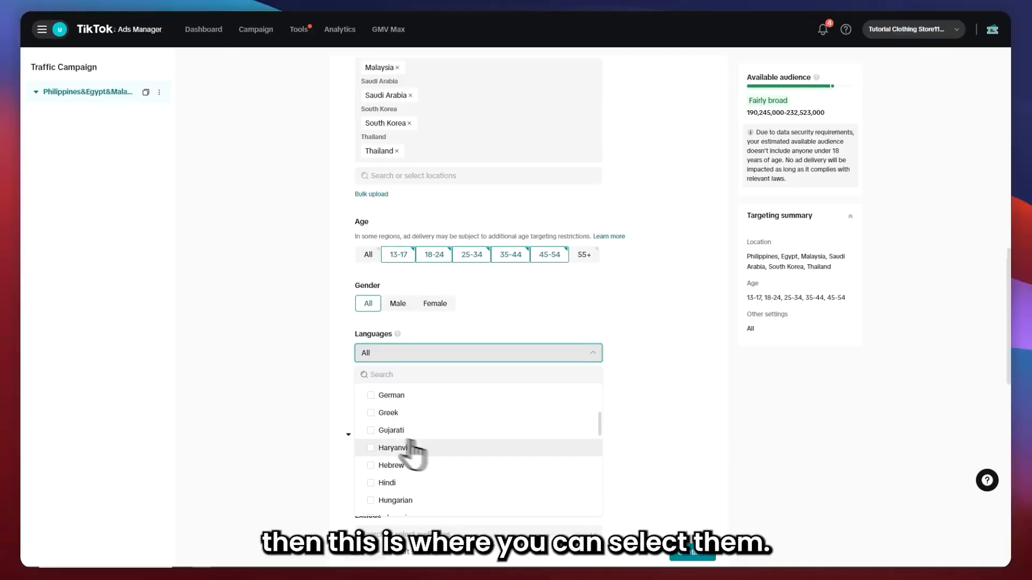
click(652, 343)
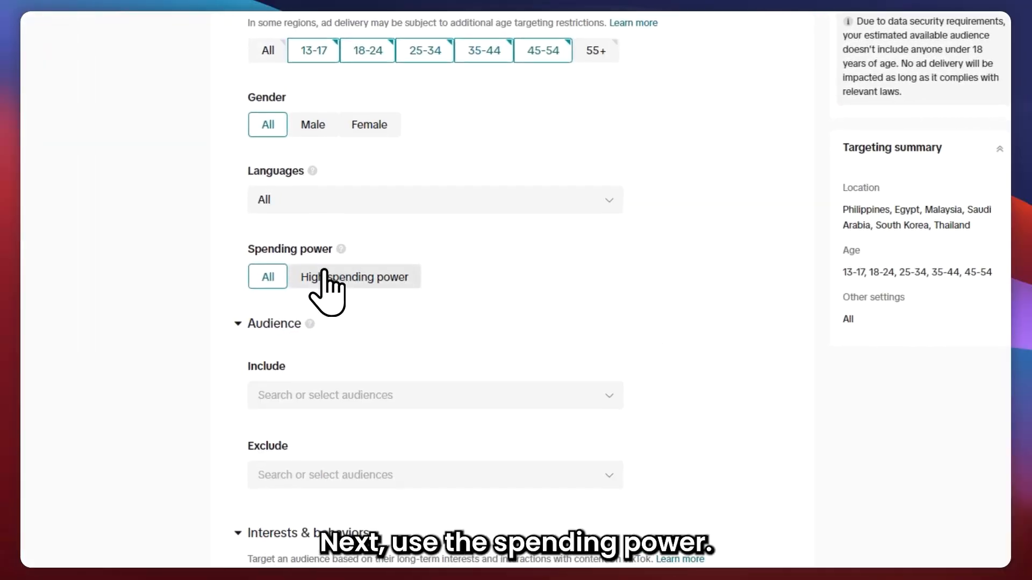
Set the spending power targeting to High spending power.
click(325, 277)
mouse_move(341, 249)
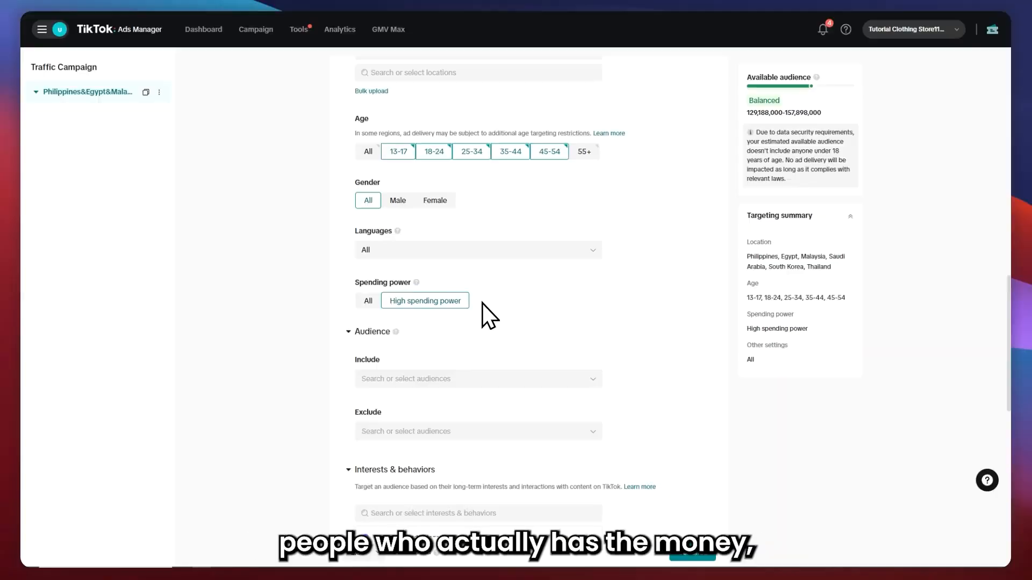
mouse_move(416, 282)
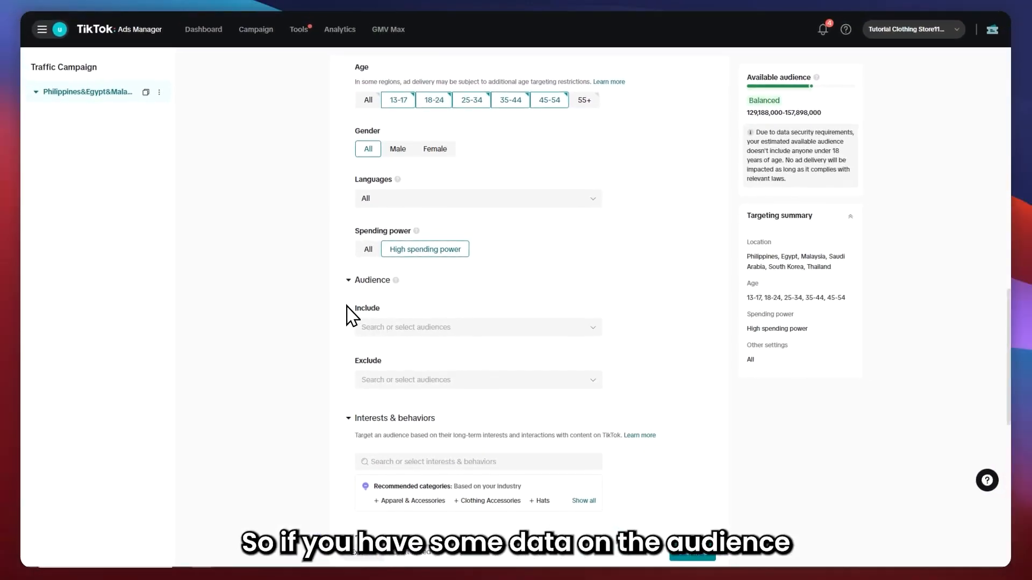
Open the audience include and exclude lists to check the options, then collapse the Audience section.
double_click(367, 308)
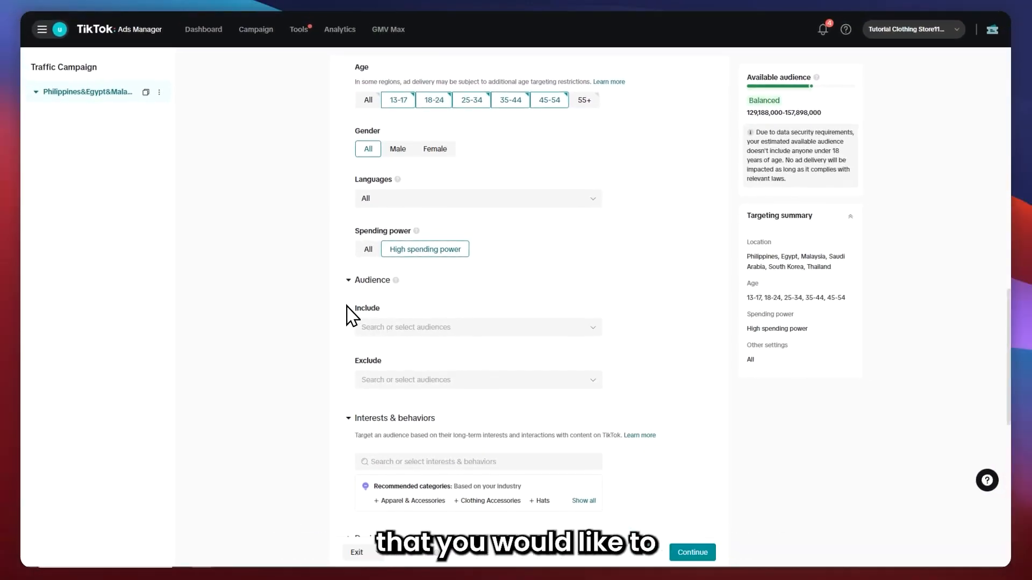
double_click(368, 360)
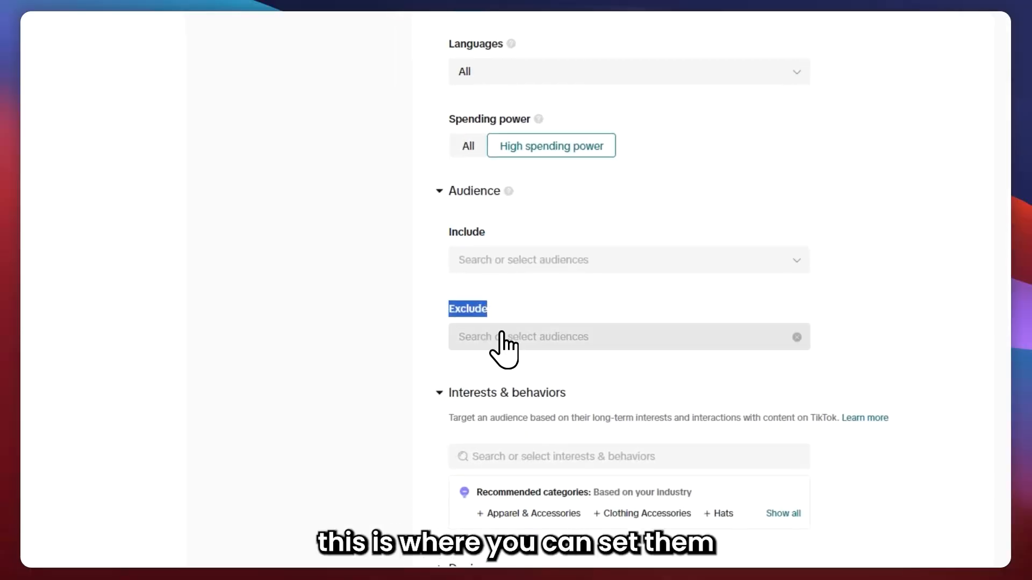
click(499, 326)
scroll(583, 396, down, 3)
scroll(570, 268, up, 1)
click(559, 156)
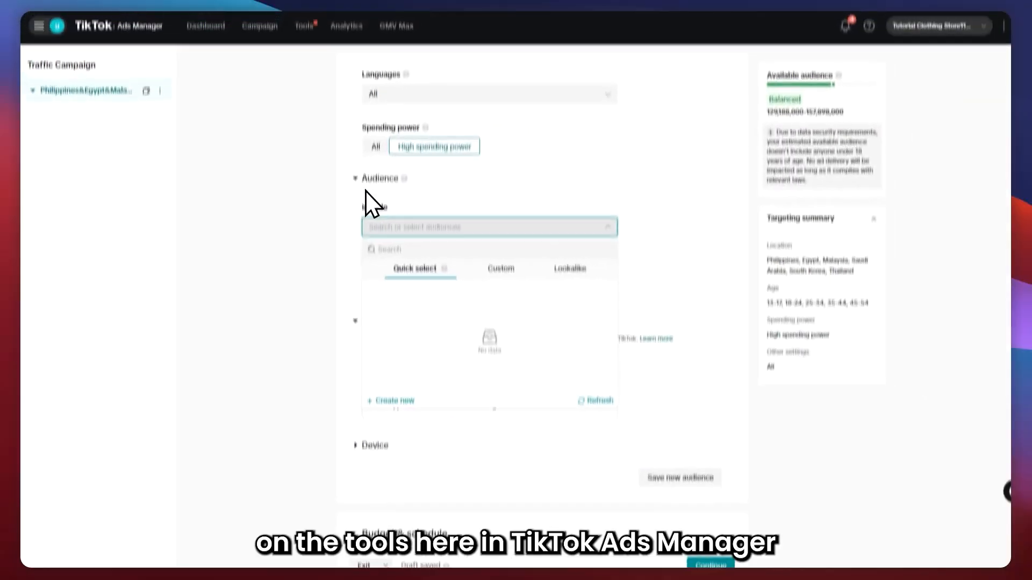
click(354, 179)
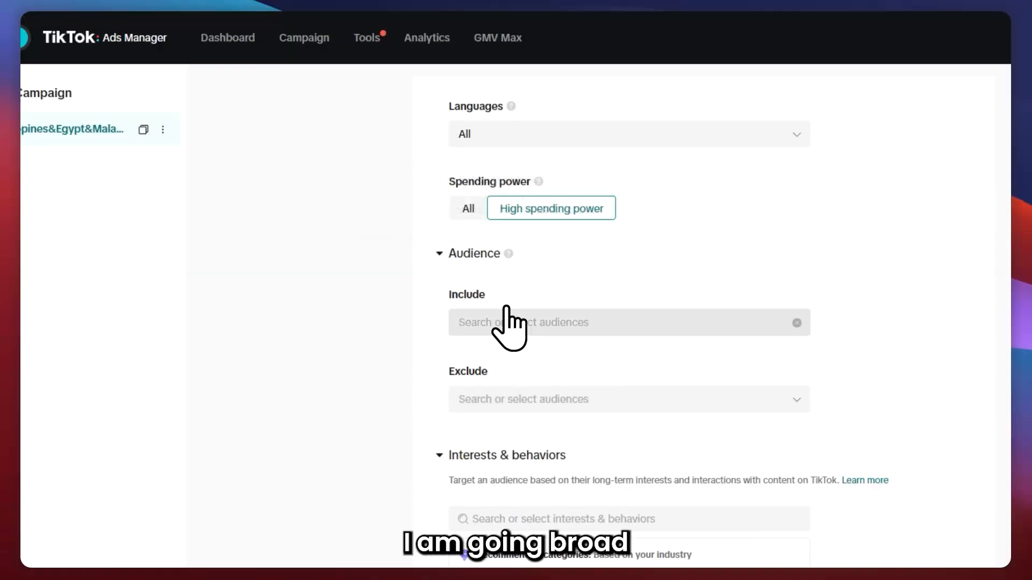
click(444, 253)
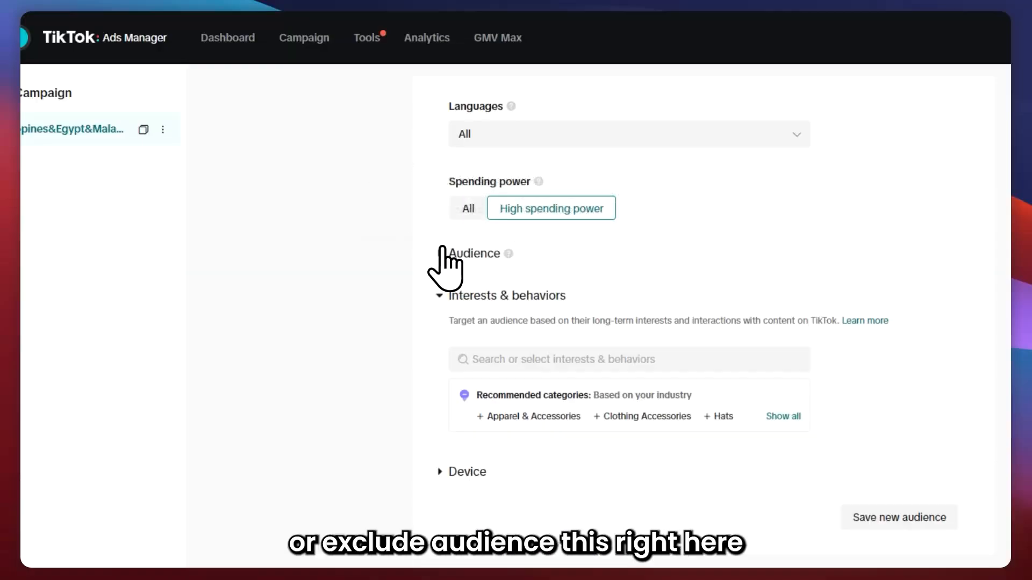
scroll(446, 280, up, 10)
scroll(524, 419, down, 10)
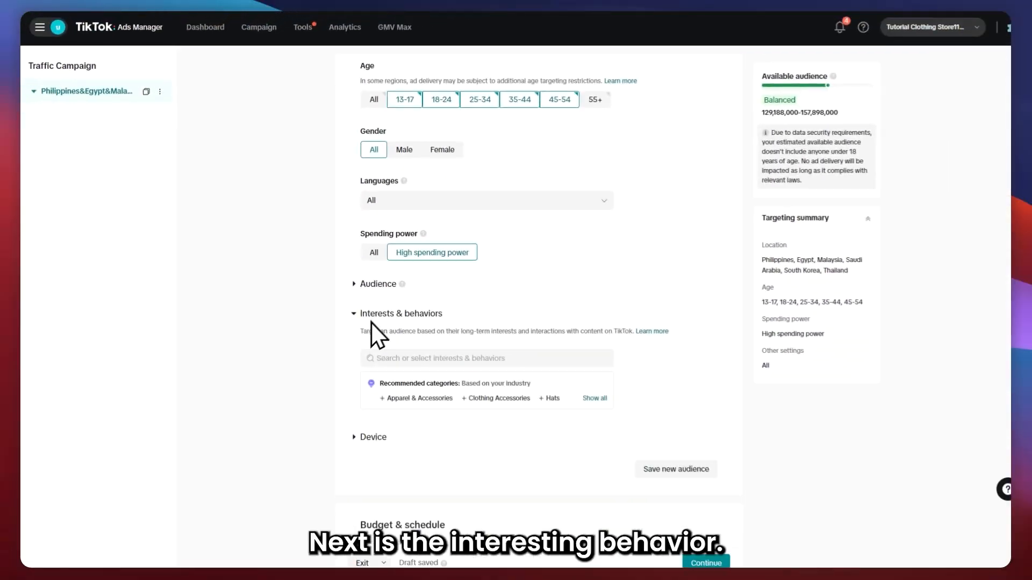
Open the interests & behaviors list and add the Tech & Electronics interest.
drag(364, 309, 436, 310)
click(400, 352)
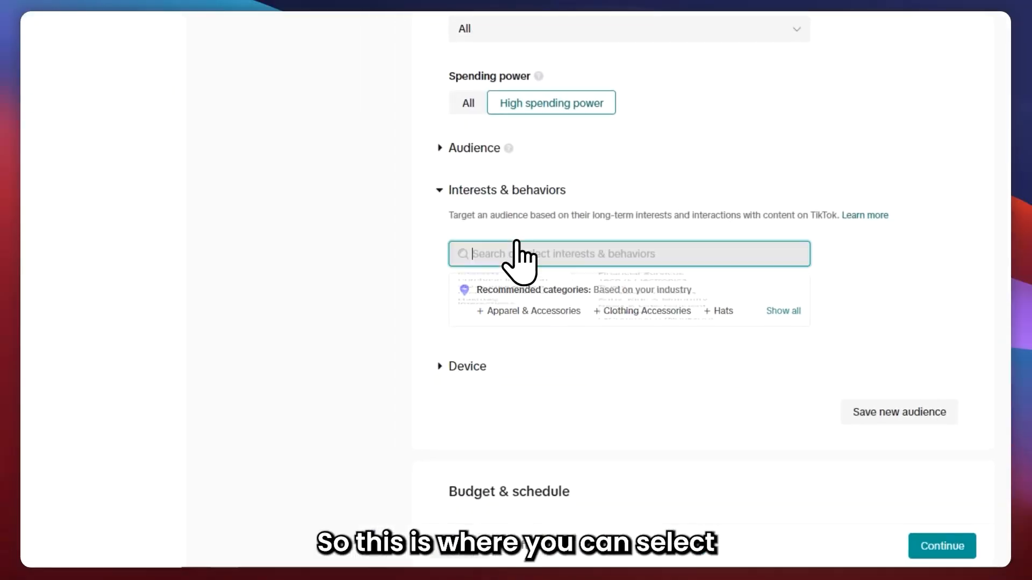
scroll(619, 309, down, 3)
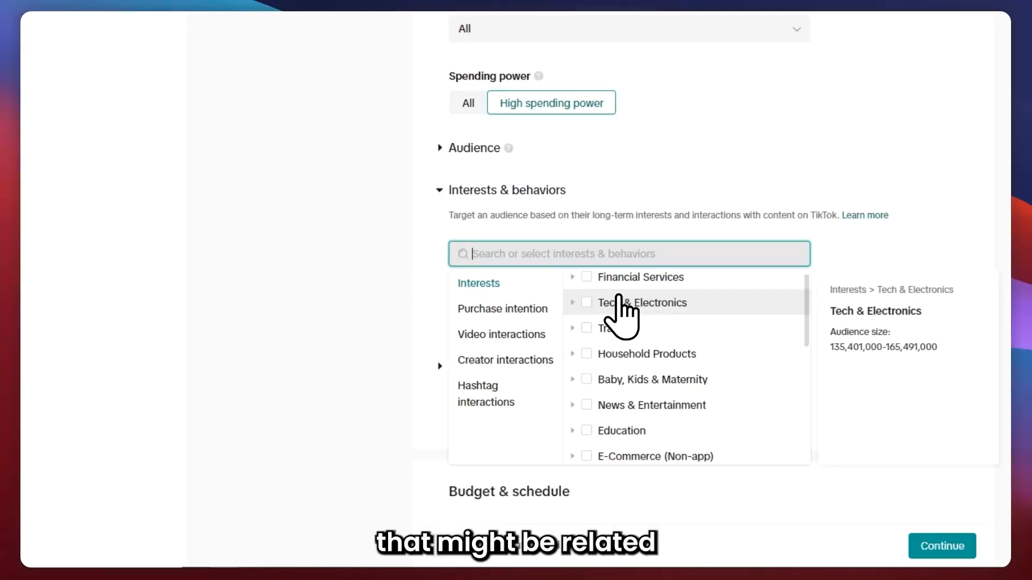
scroll(621, 318, down, 3)
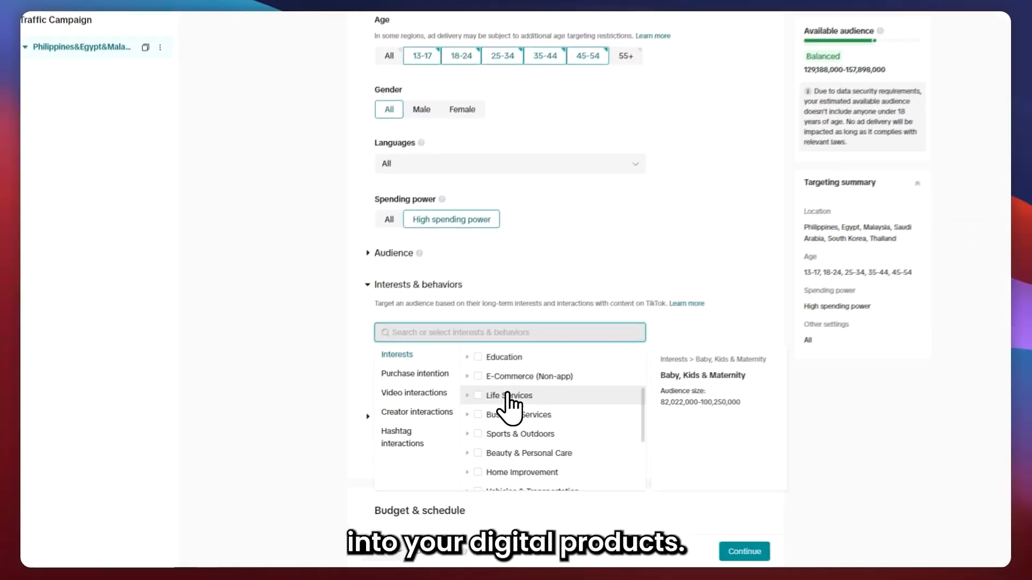
scroll(628, 336, up, 6)
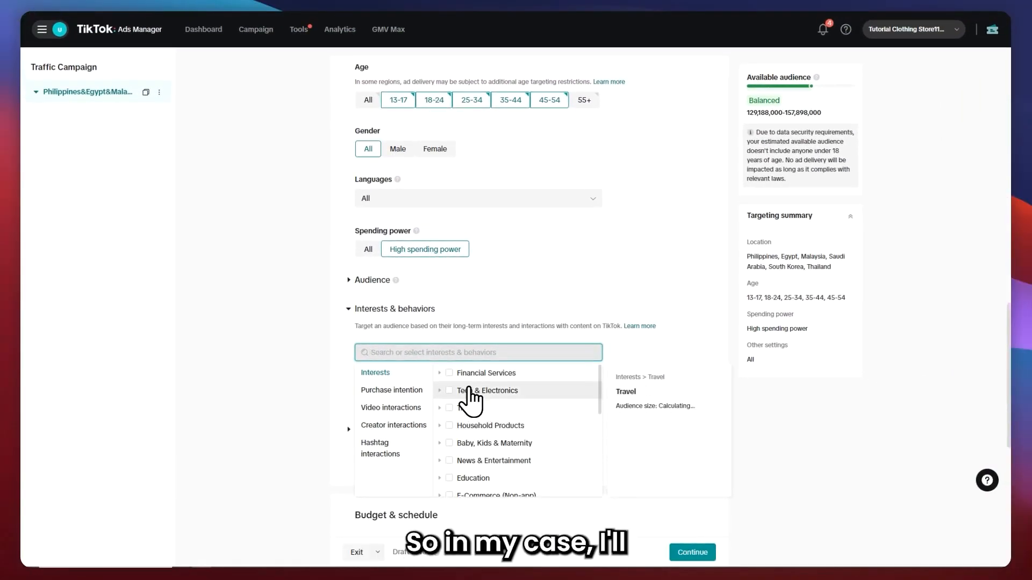
click(450, 392)
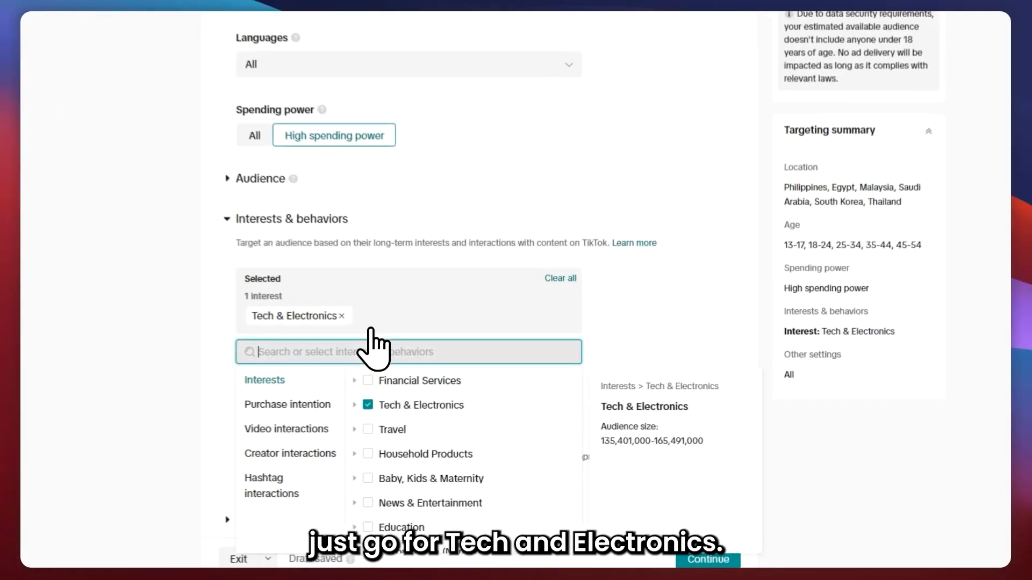
Expand the Tech & Electronics interest to review its subcategories, then collapse it again.
scroll(478, 459, down, 2)
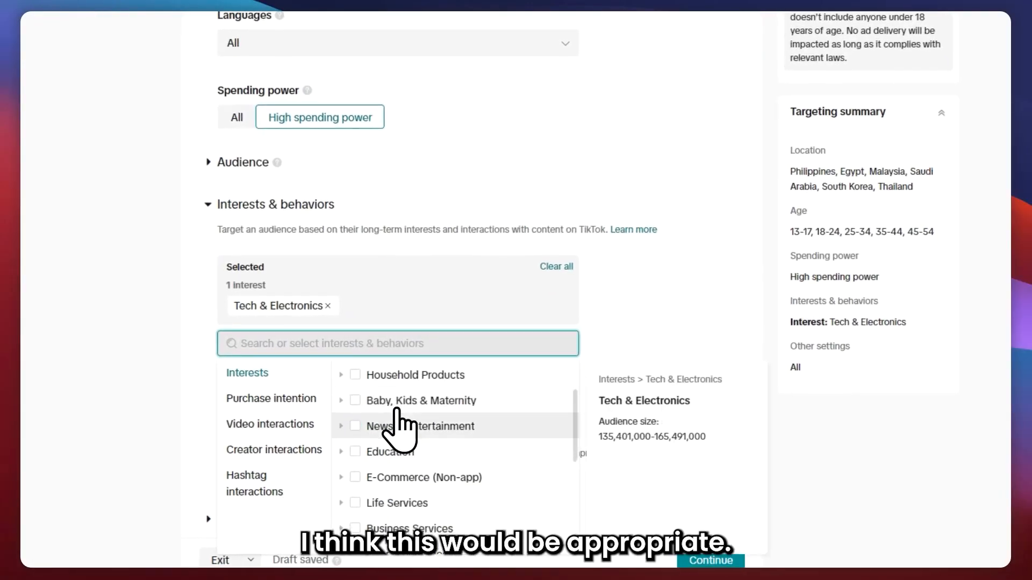
scroll(397, 424, up, 2)
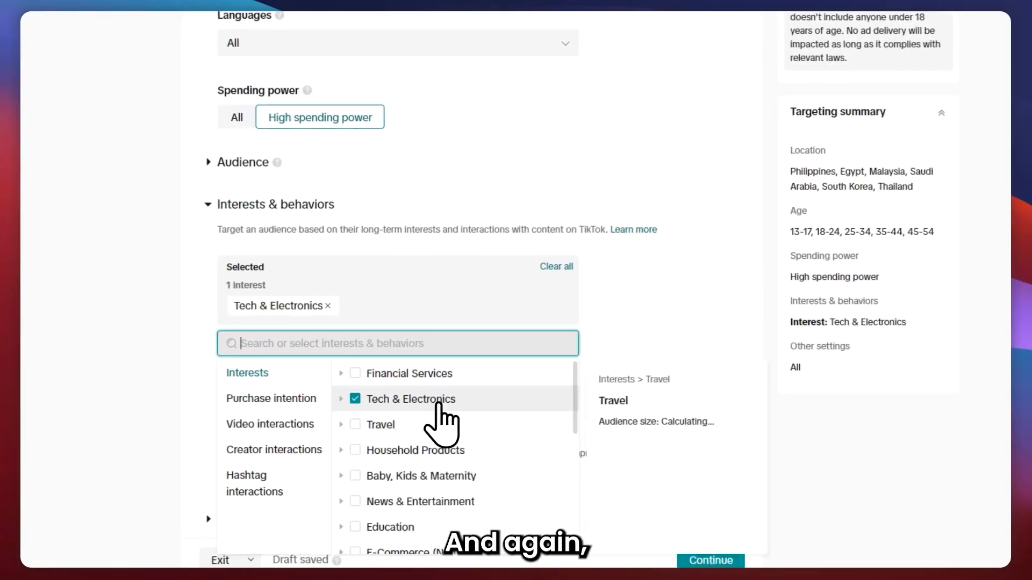
click(343, 399)
scroll(688, 345, down, 4)
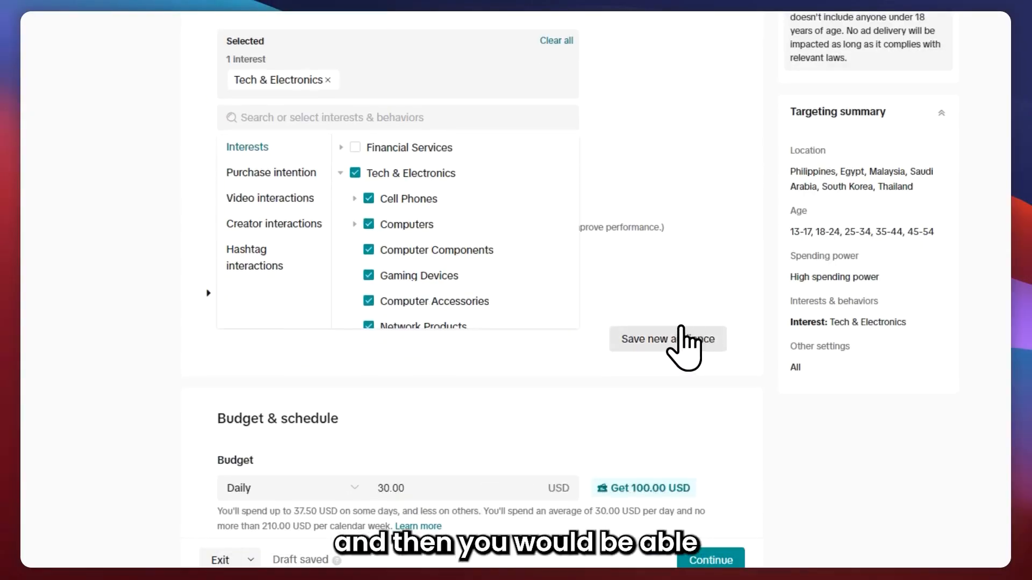
scroll(457, 204, down, 2)
scroll(435, 235, up, 2)
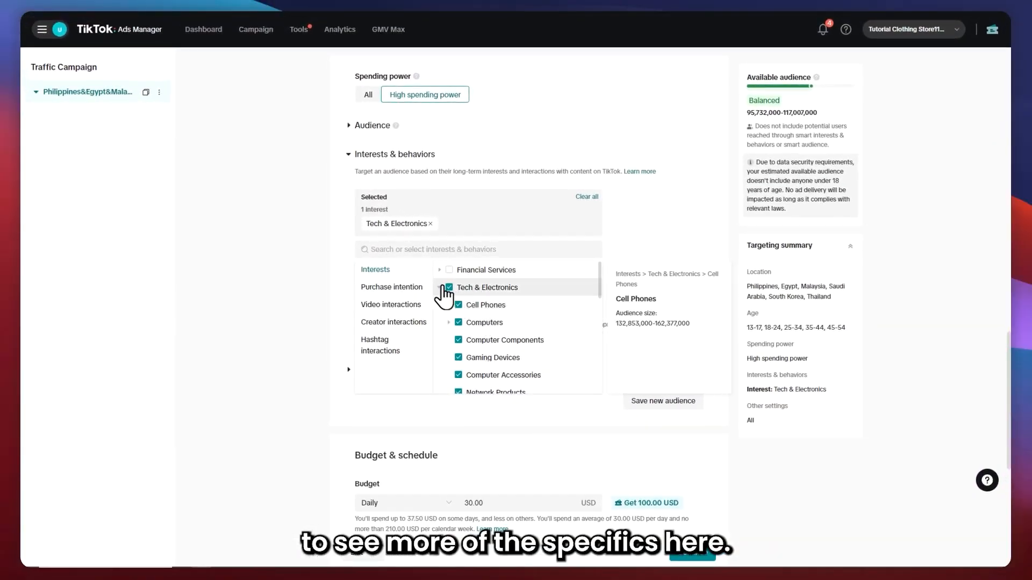
click(441, 288)
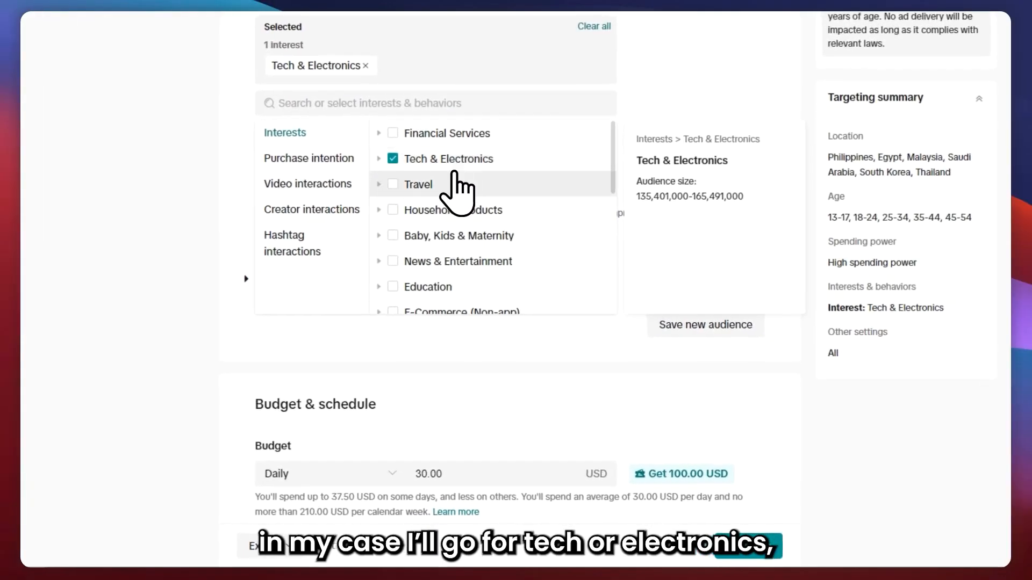
Add News & Entertainment, Travel, Education and E-Commerce (Non-app) as further interests, then close the list.
click(401, 258)
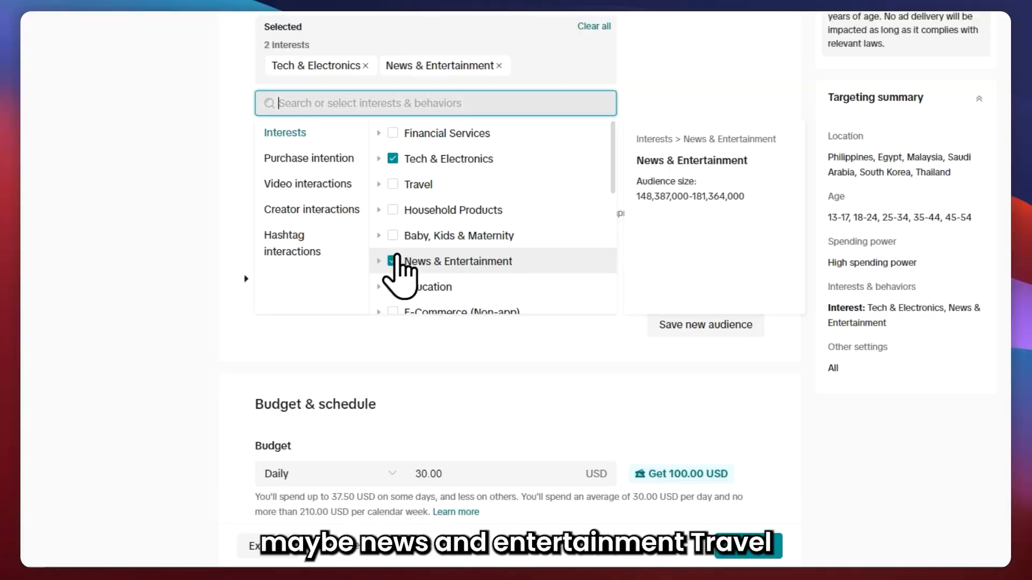
click(407, 186)
scroll(437, 230, down, 3)
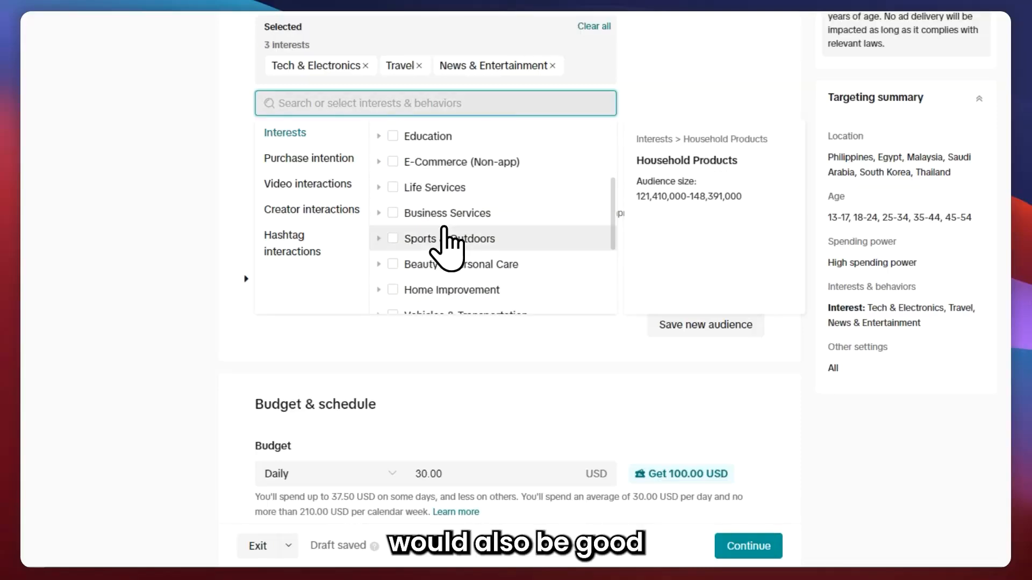
scroll(408, 207, up, 3)
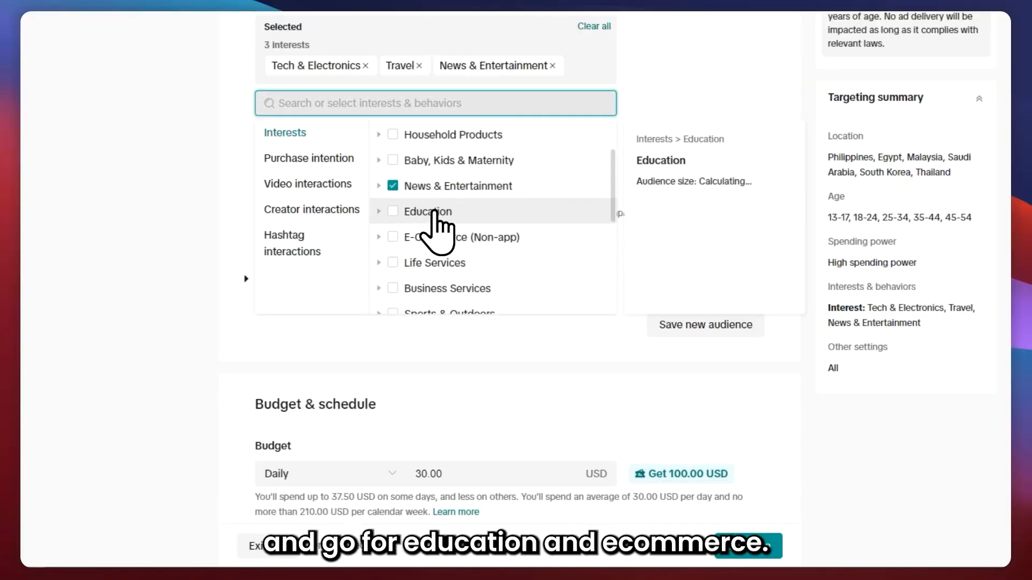
click(397, 211)
click(397, 263)
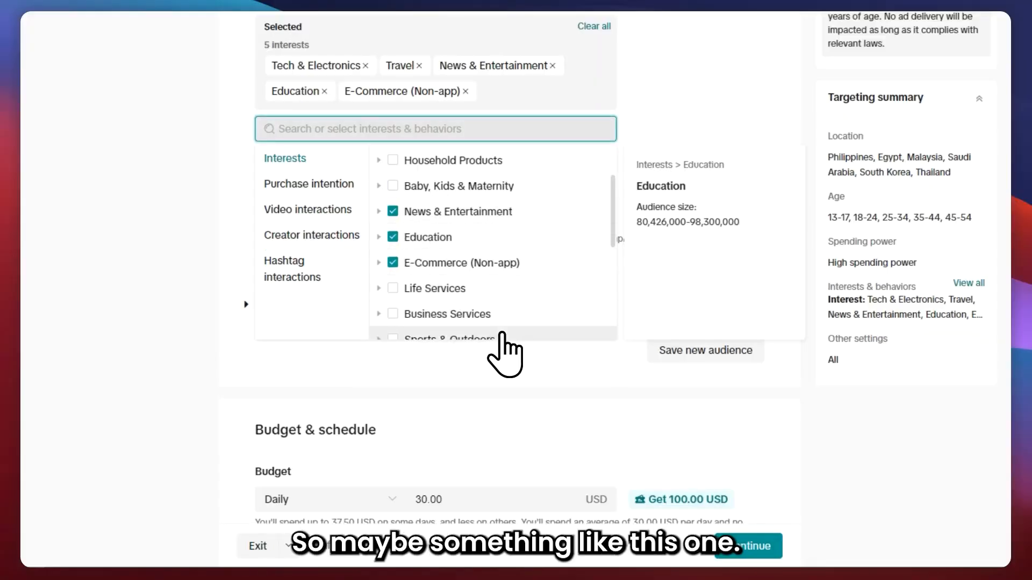
click(534, 375)
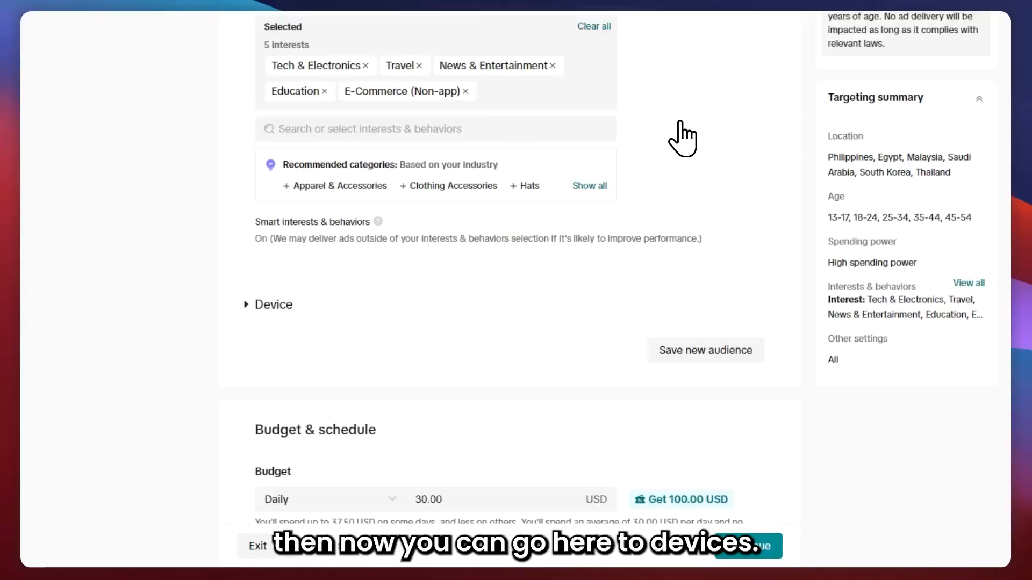
Expand the Device section and review its operating system, device and connection options.
click(274, 304)
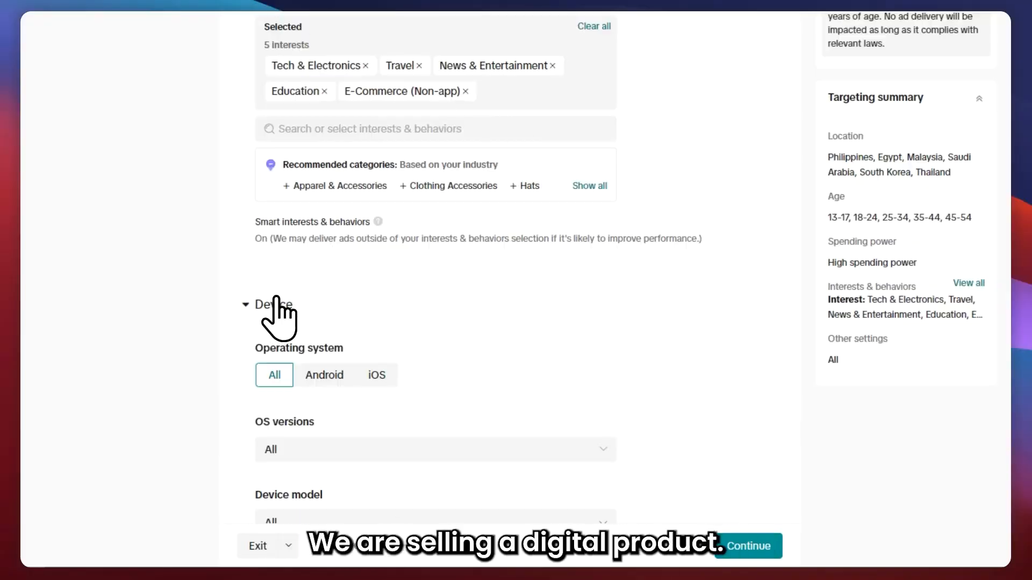
scroll(246, 293, down, 3)
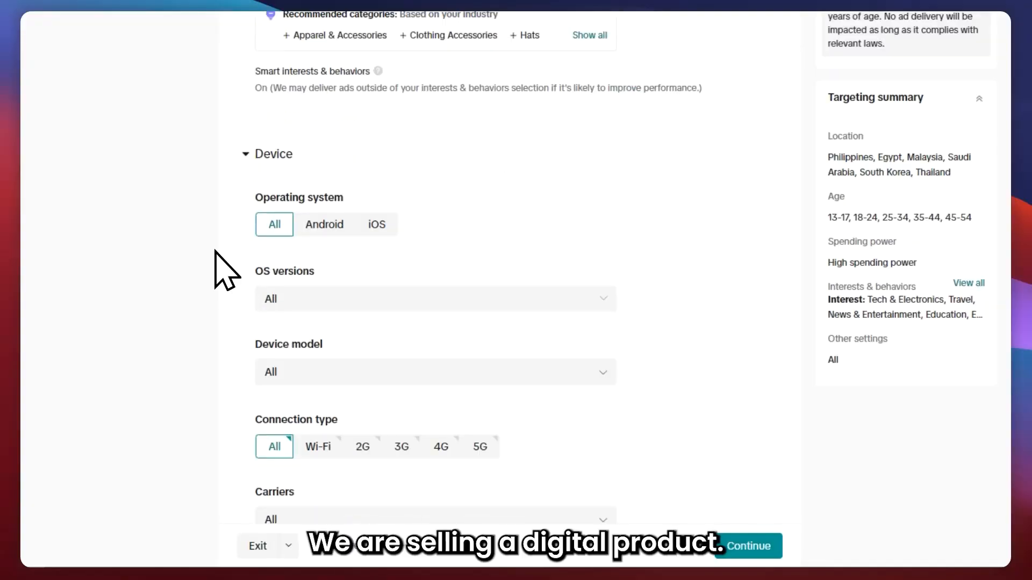
scroll(222, 234, down, 1)
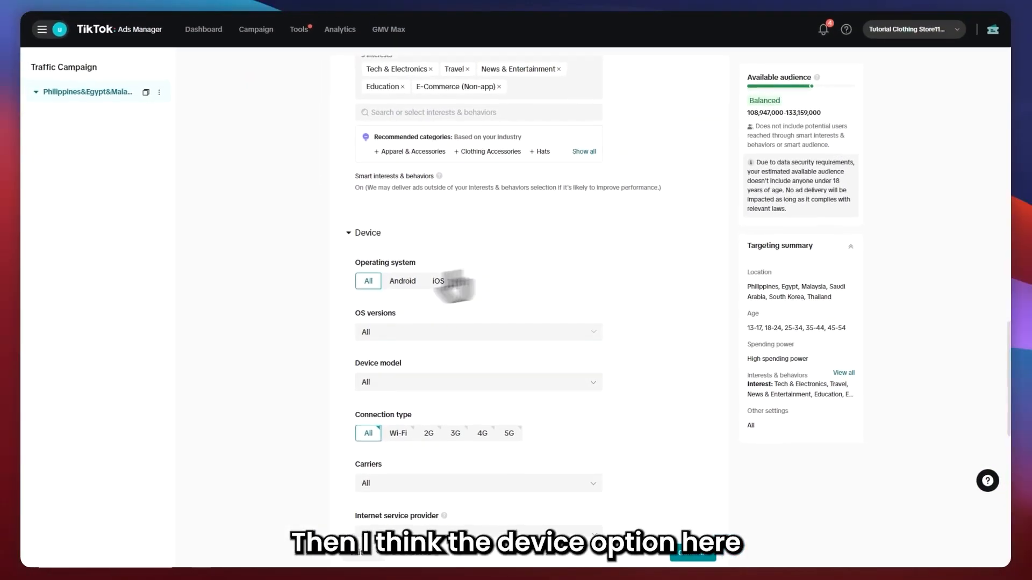
Browse the operating system choices and the OS versions and device model lists without changing them.
scroll(390, 162, down, 2)
scroll(415, 247, down, 1)
scroll(415, 246, up, 1)
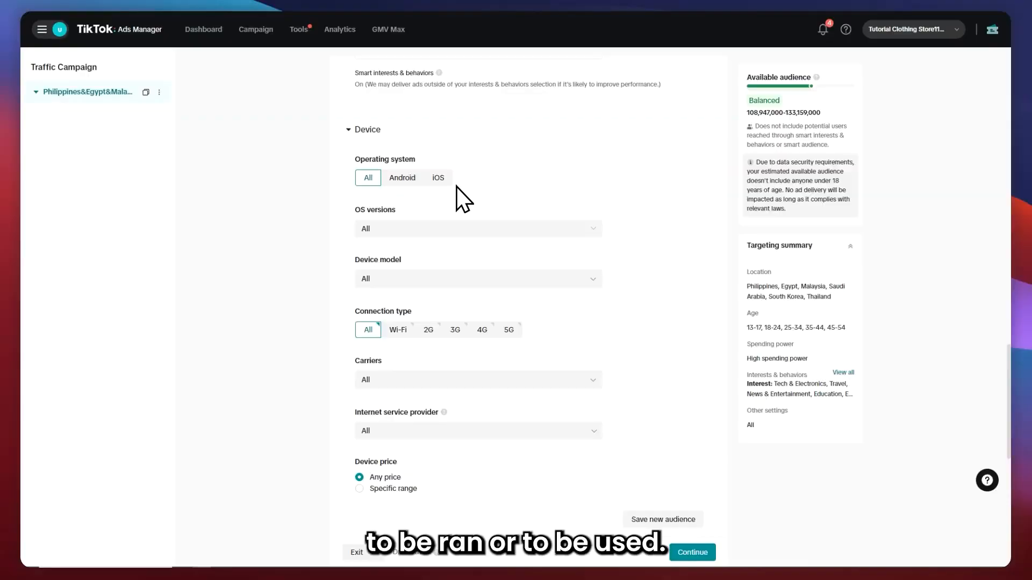
scroll(398, 199, down, 4)
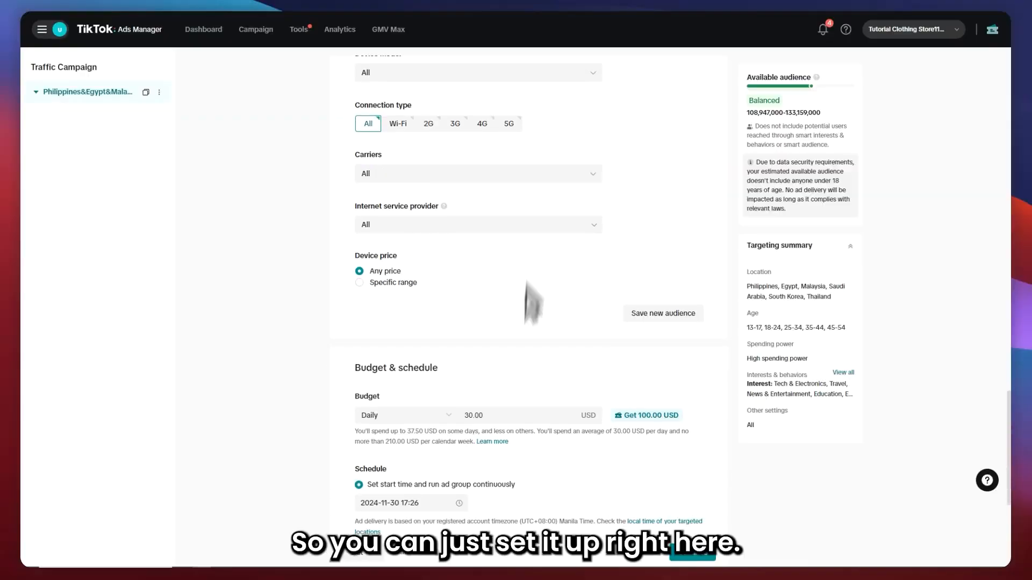
scroll(418, 266, up, 5)
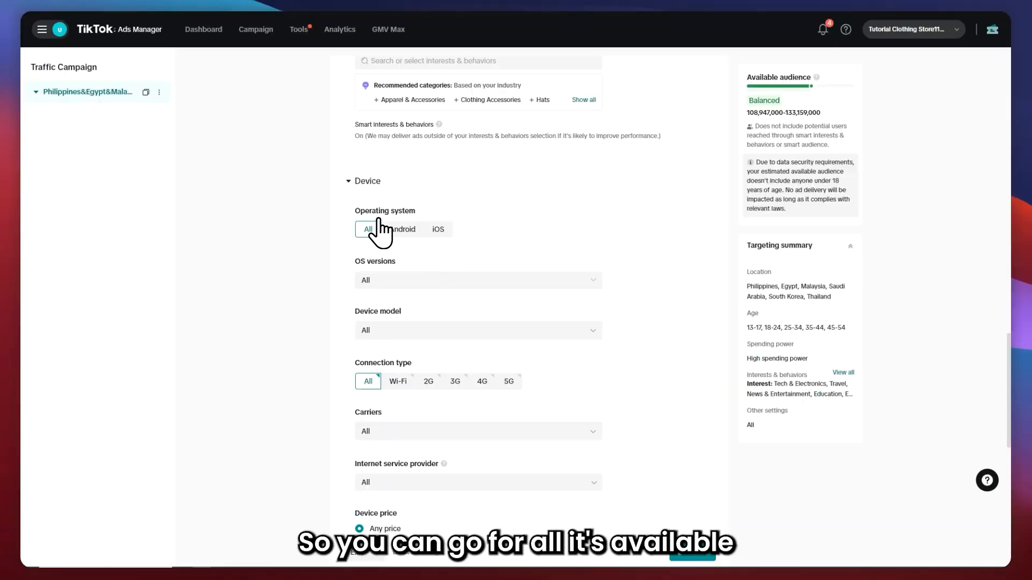
click(417, 226)
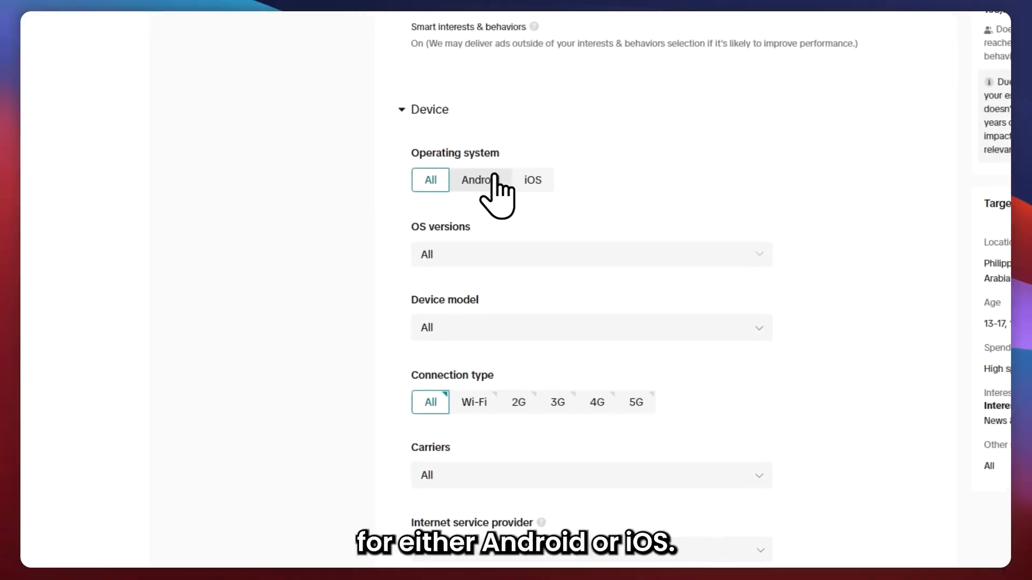
click(538, 180)
click(438, 181)
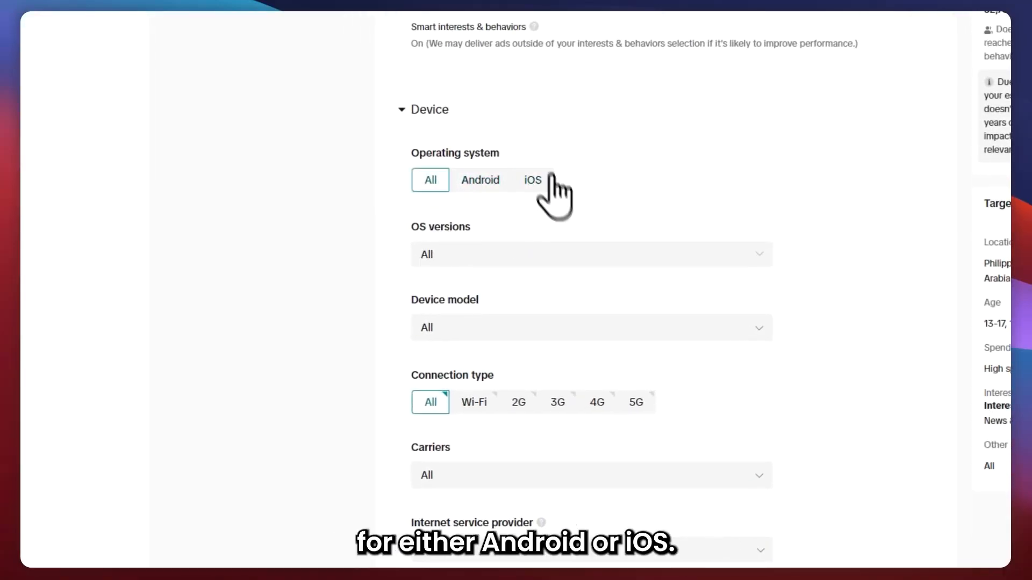
click(446, 260)
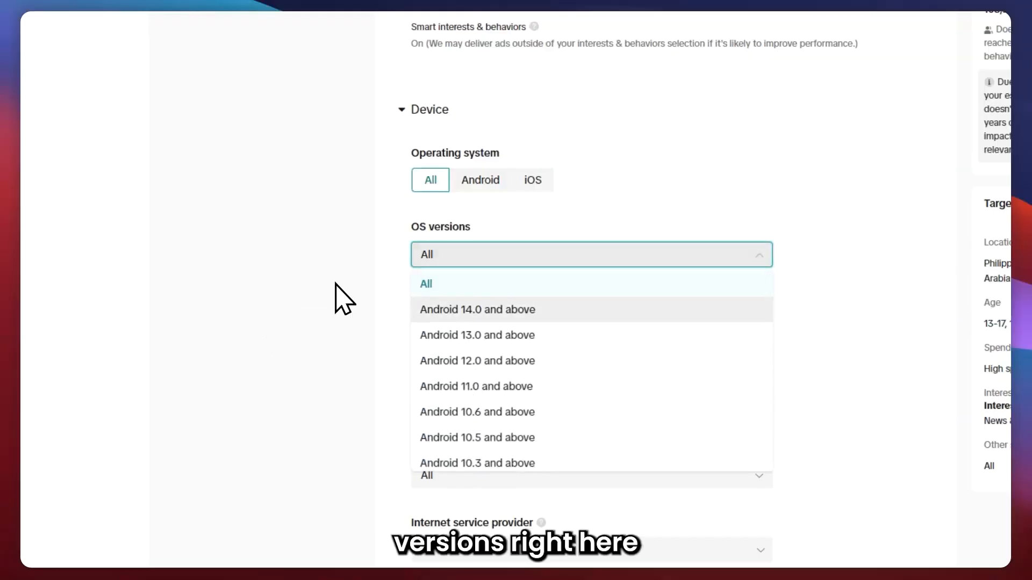
click(334, 298)
scroll(494, 322, down, 3)
click(464, 185)
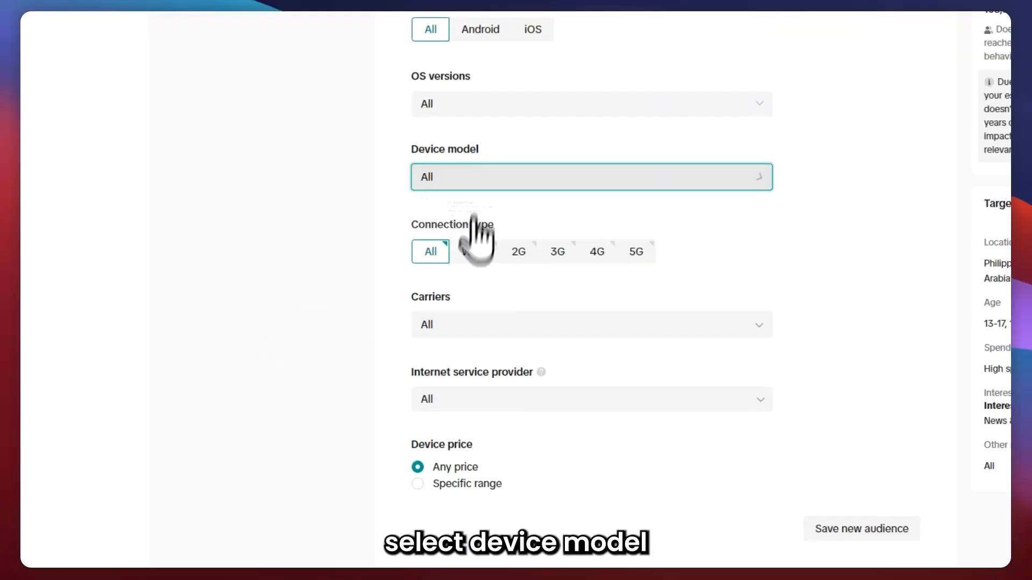
click(792, 305)
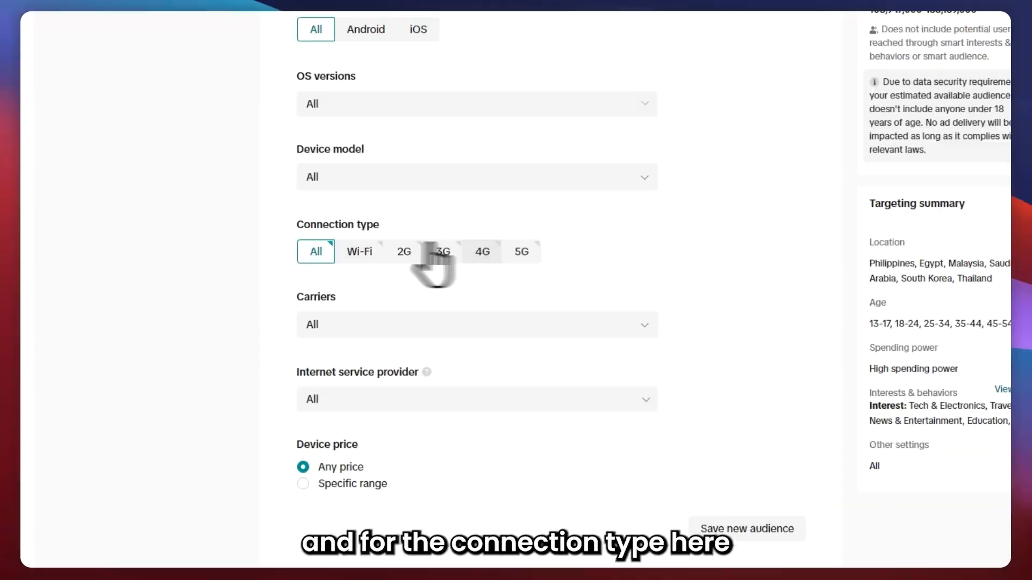
click(428, 177)
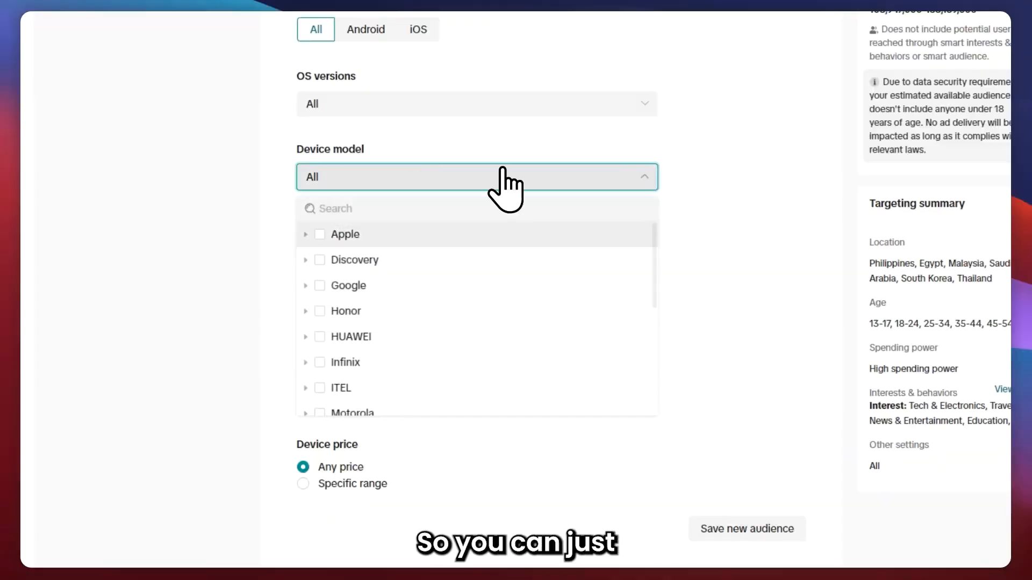
scroll(484, 284, down, 5)
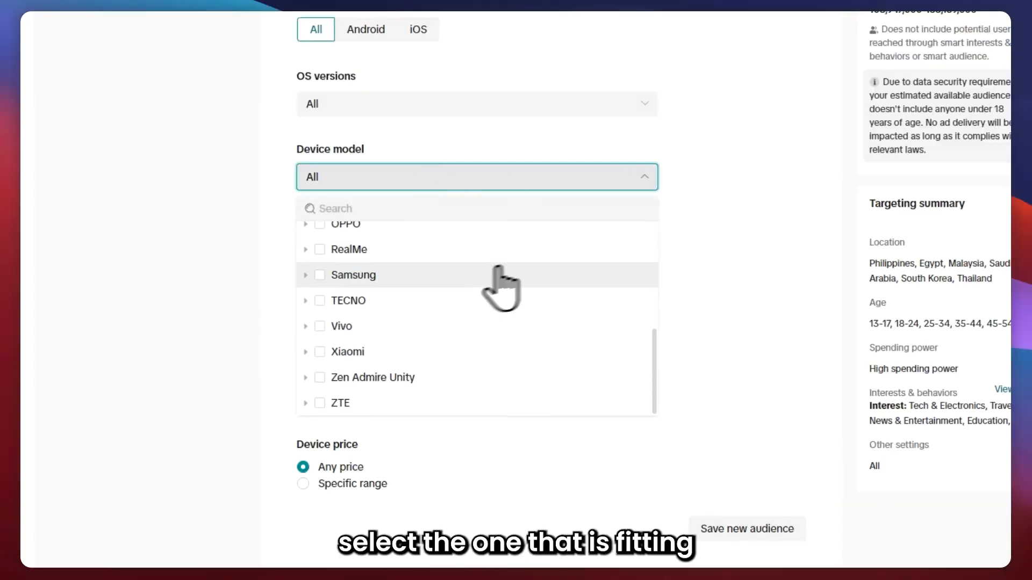
click(709, 198)
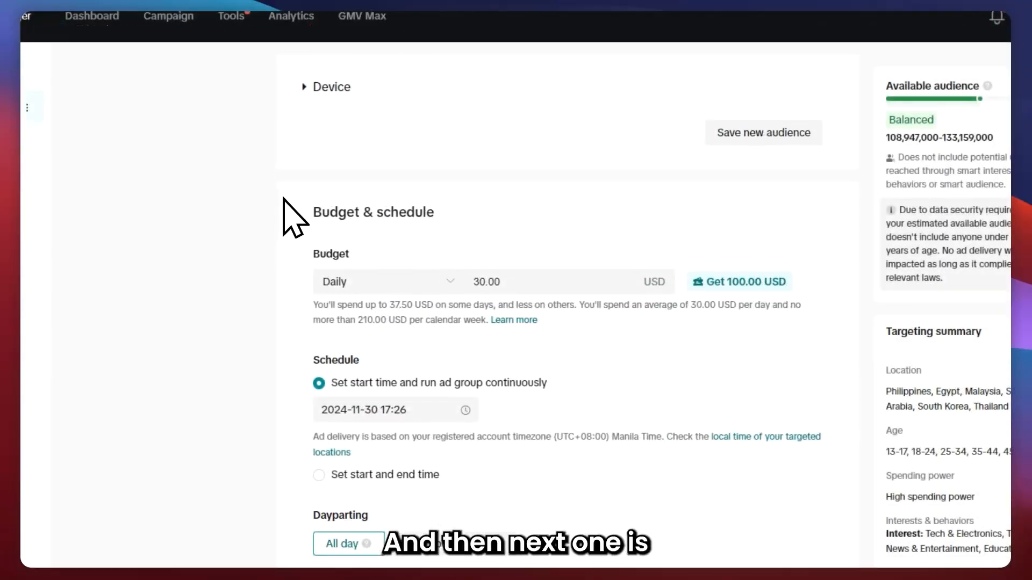
Set the ad group's daily budget to 50 USD.
drag(283, 199, 444, 217)
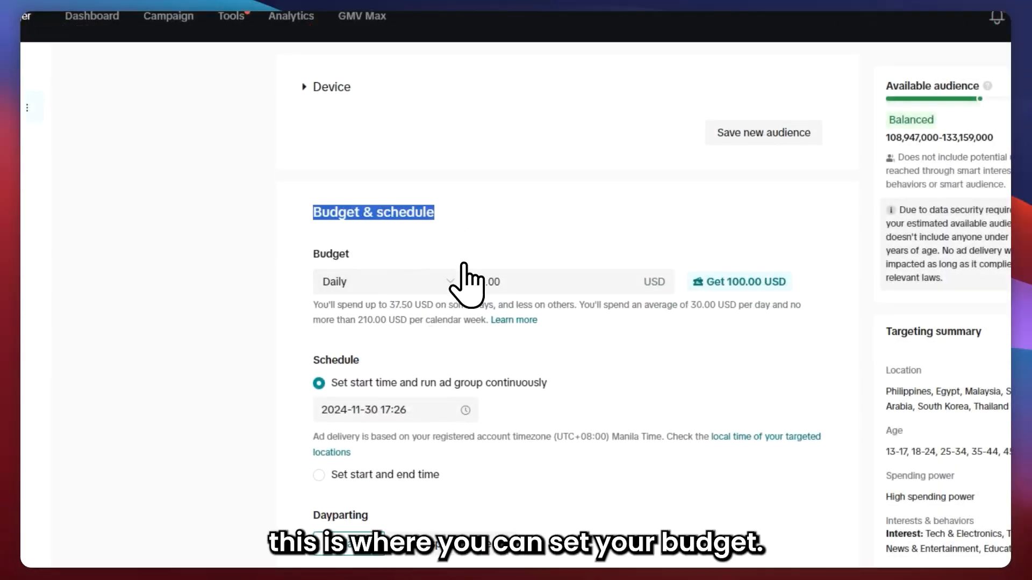
click(515, 284)
drag(515, 284, 464, 278)
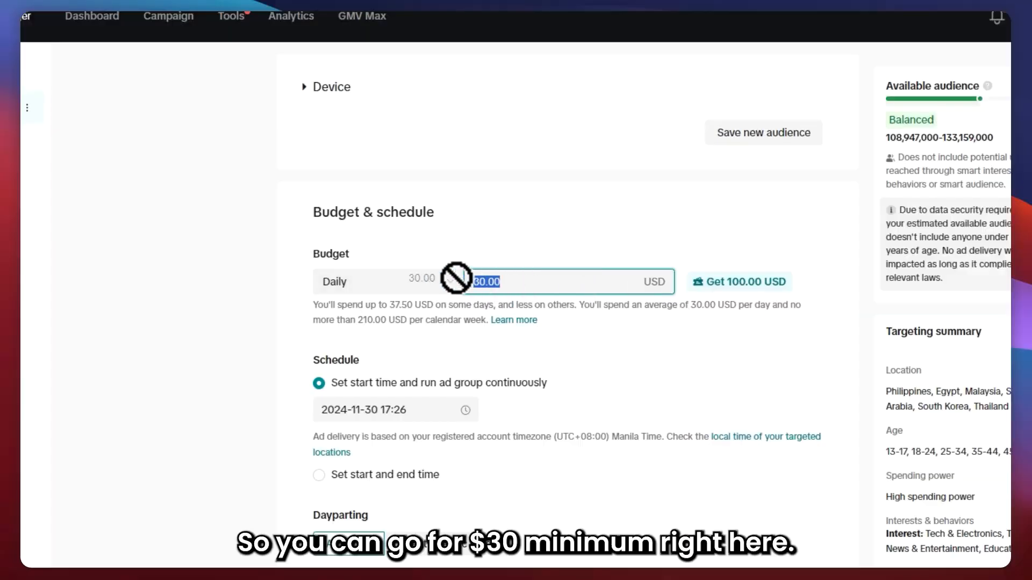
key(BackSpace)
text(50)
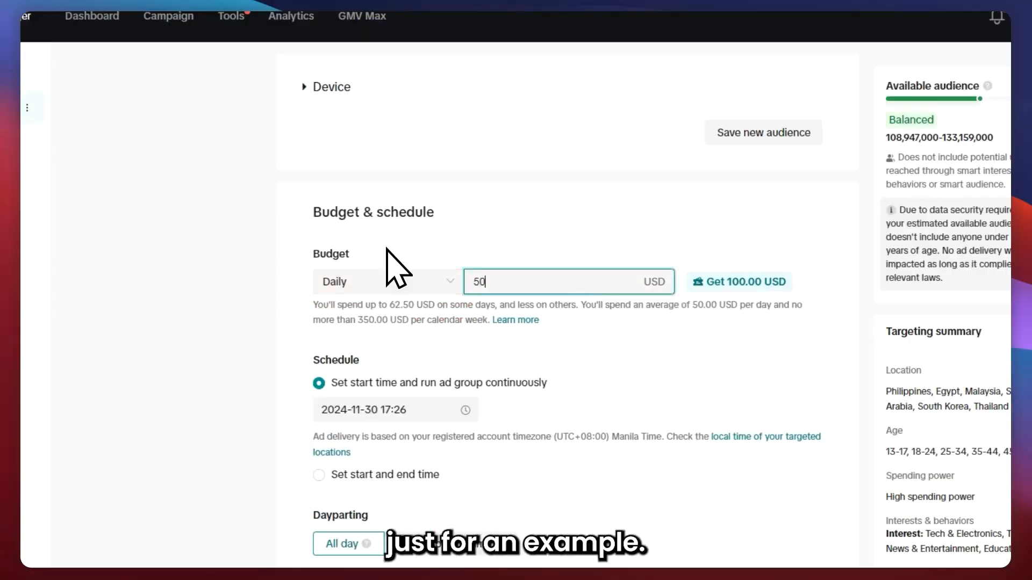
Open the ad credits offer and read its spending terms, then close it.
click(730, 285)
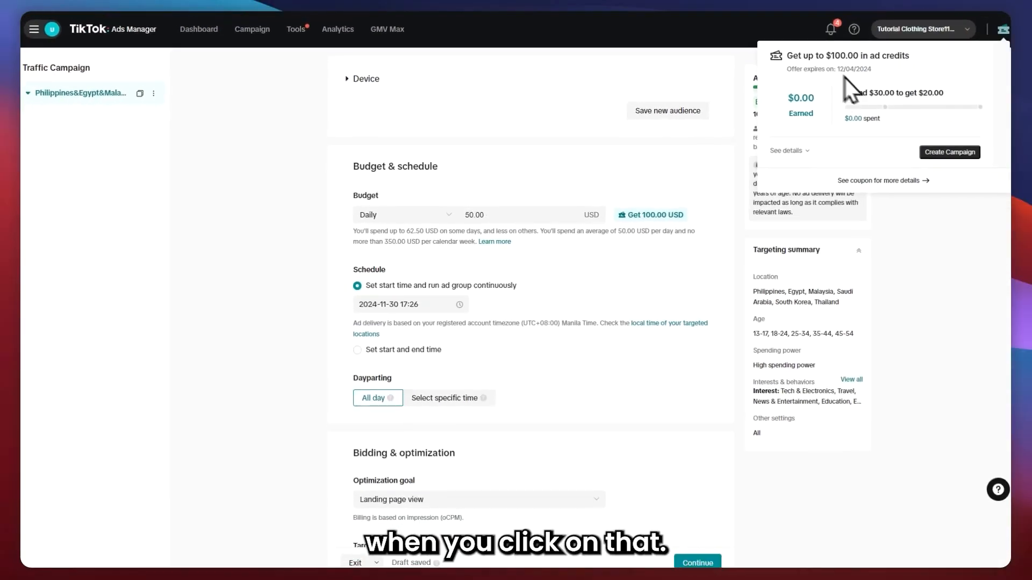
drag(802, 57, 807, 59)
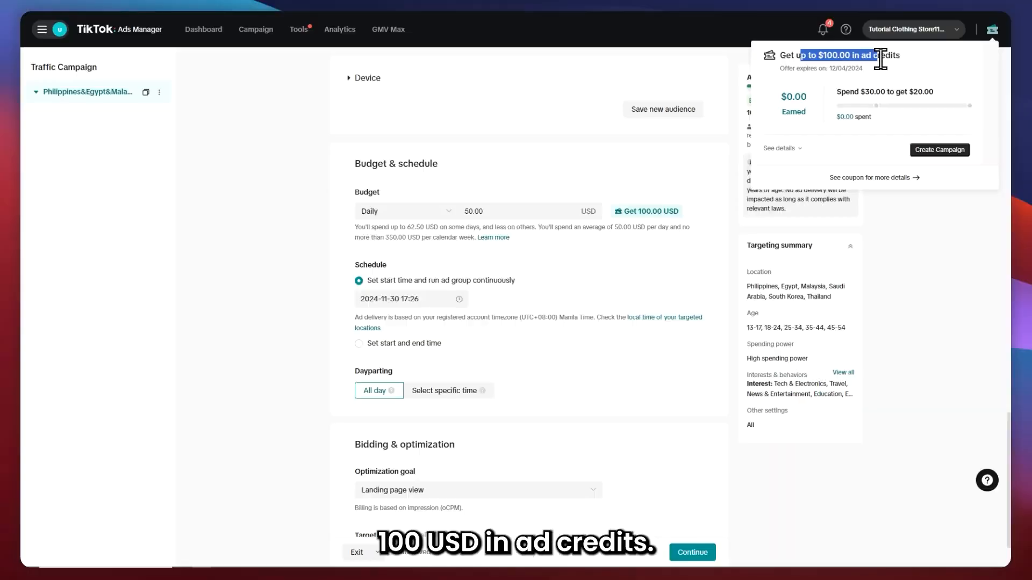
drag(841, 93, 892, 93)
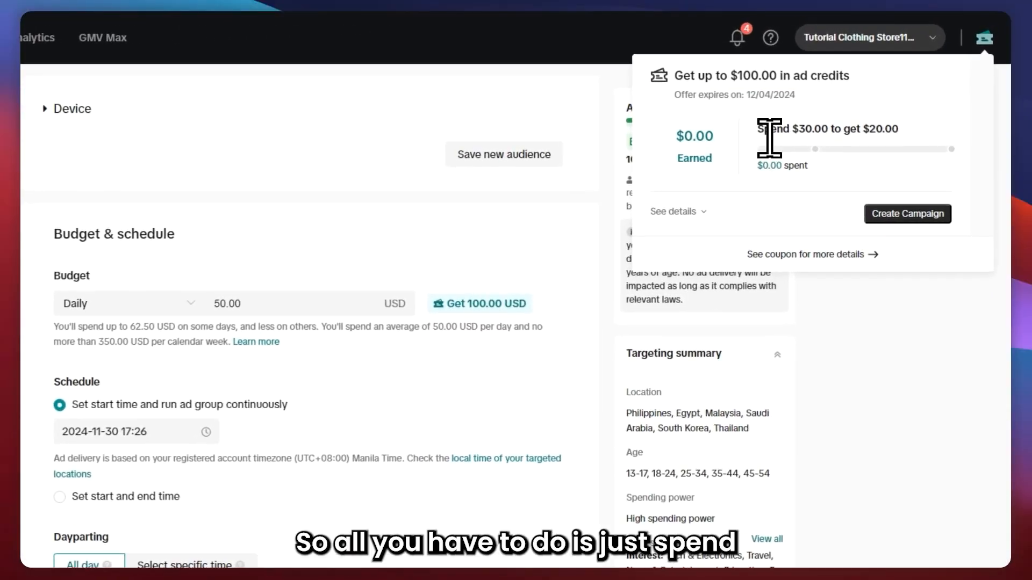
drag(839, 132, 865, 131)
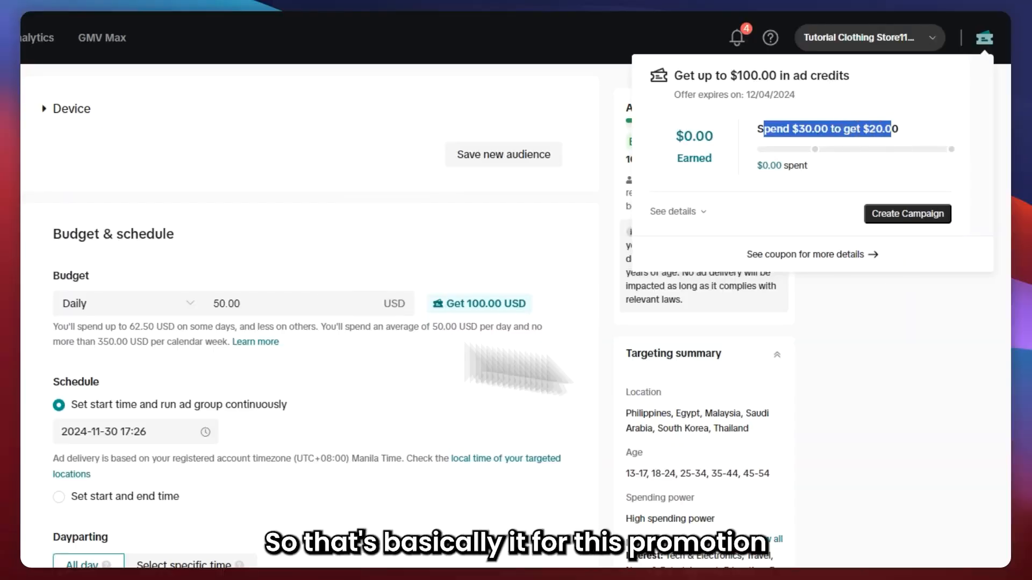
click(502, 260)
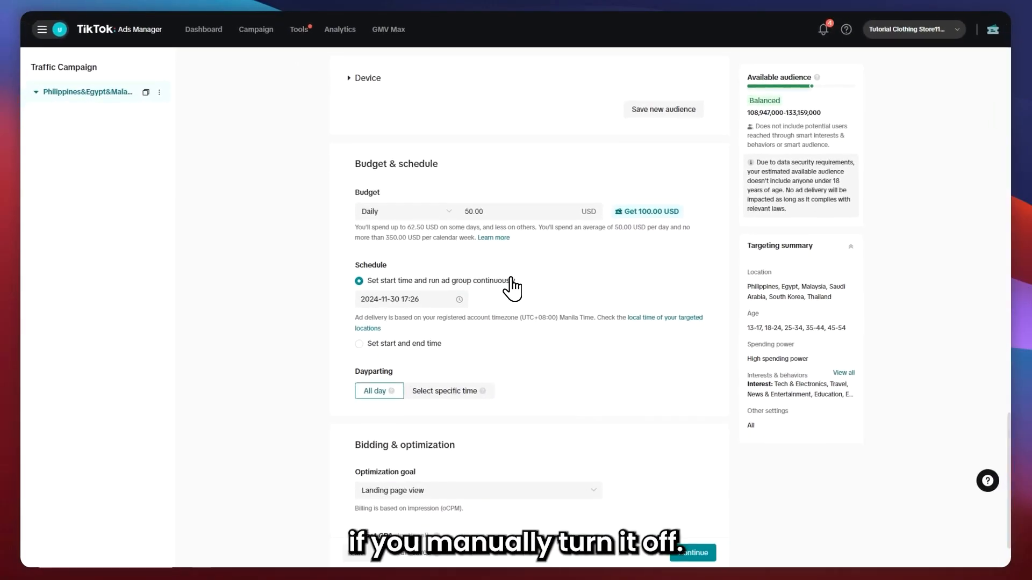
Switch the schedule to a start and end time, inspect both date pickers, then return to running continuously.
click(375, 344)
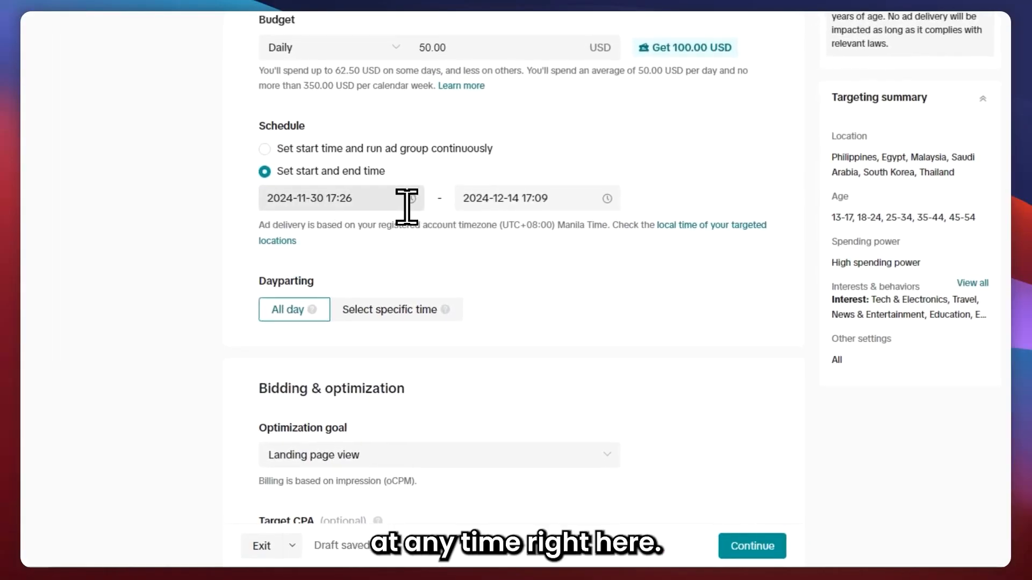
click(361, 200)
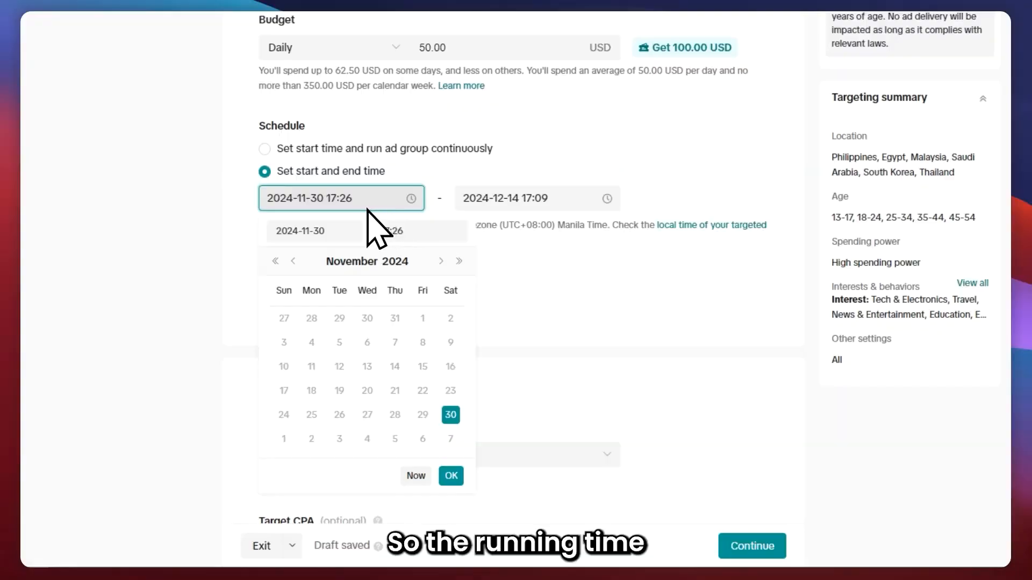
click(488, 200)
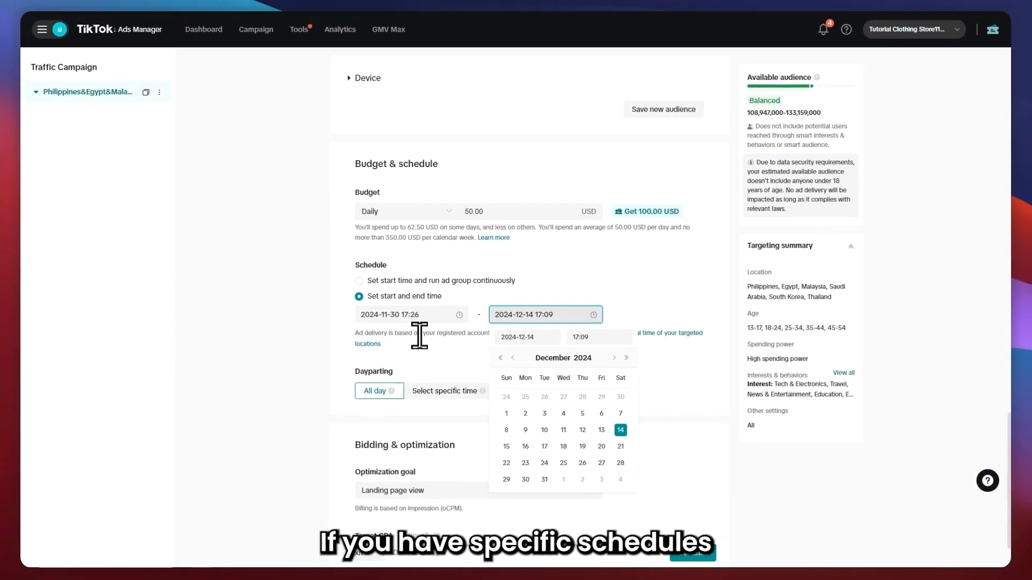
click(411, 315)
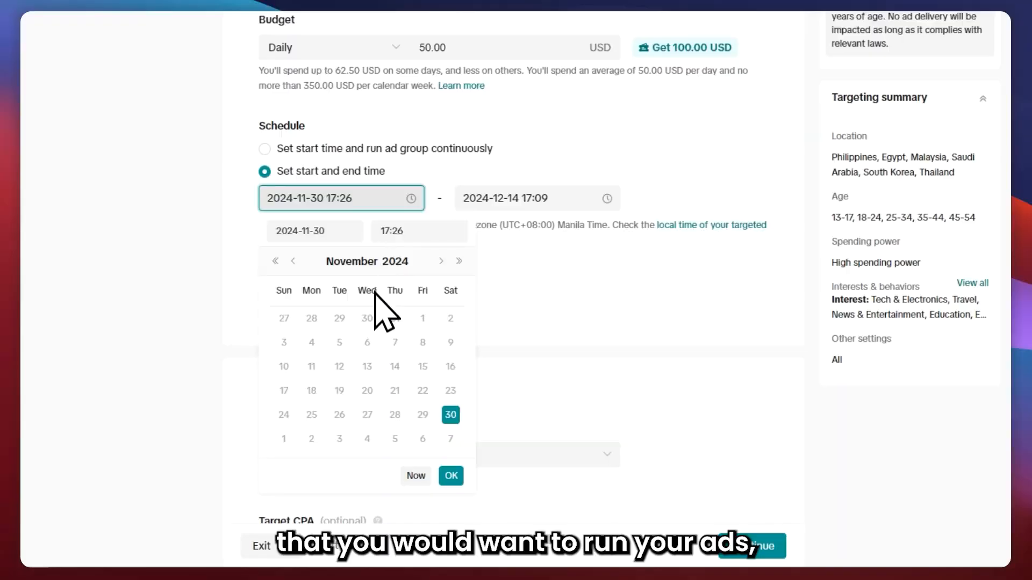
click(218, 164)
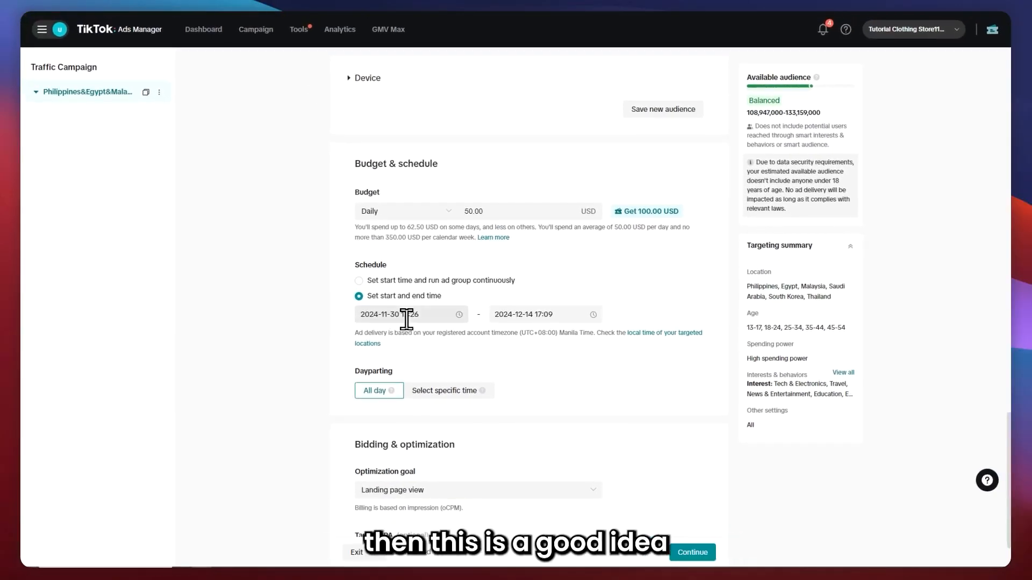
click(403, 314)
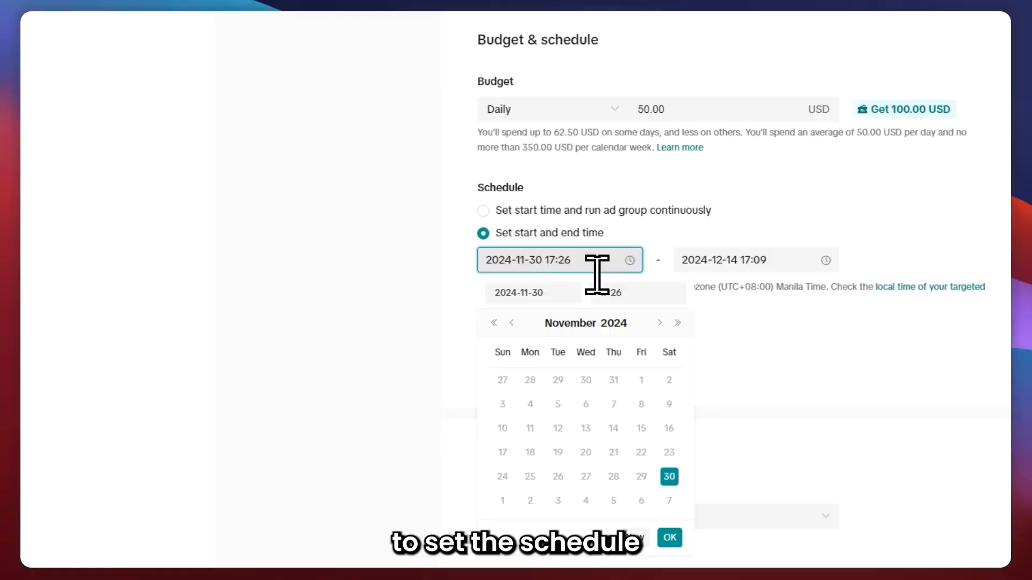
click(483, 211)
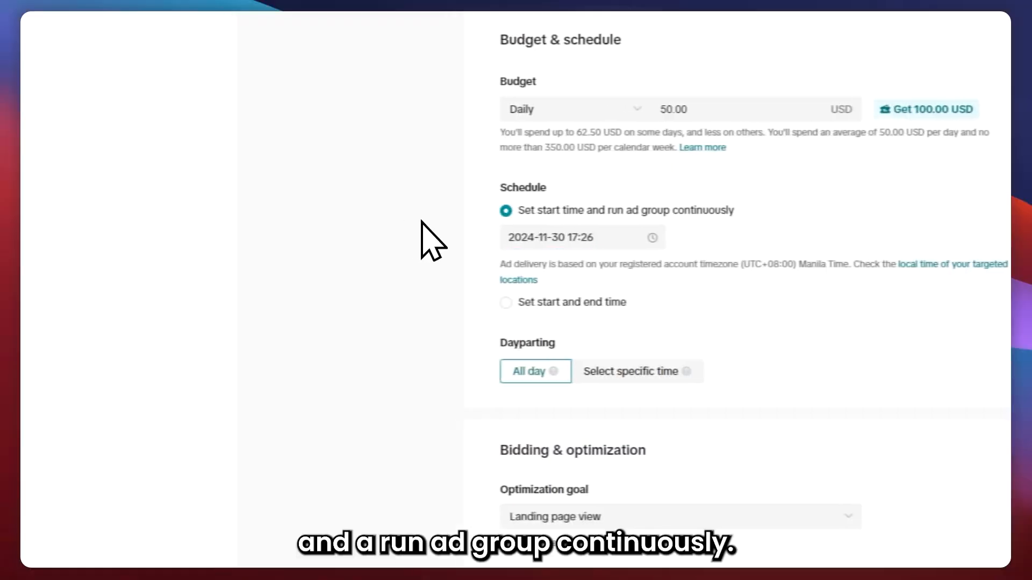
Set dayparting to specific times, selecting 11:00–13:00 for every day from Monday to Sunday.
scroll(398, 283, down, 2)
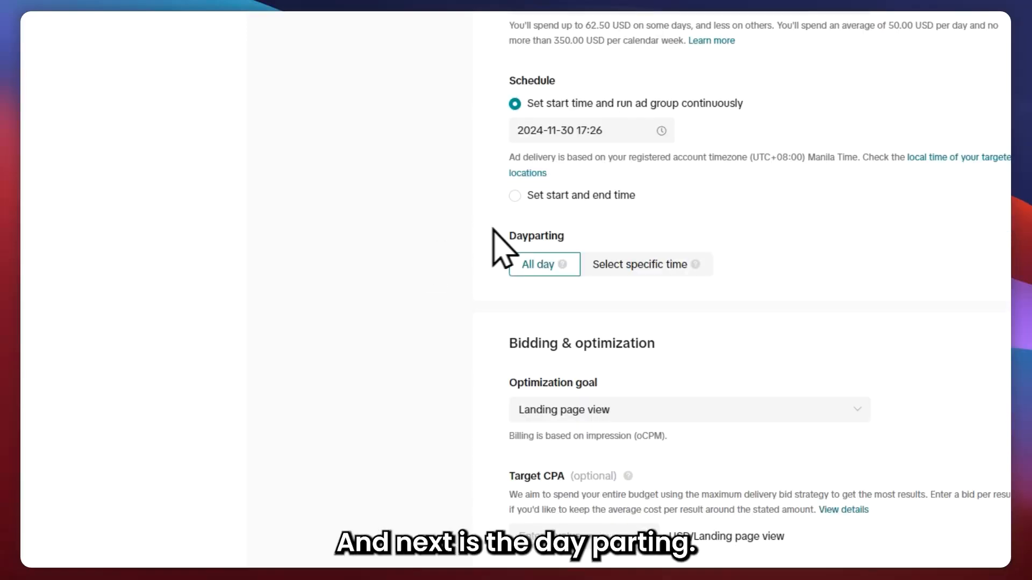
click(629, 260)
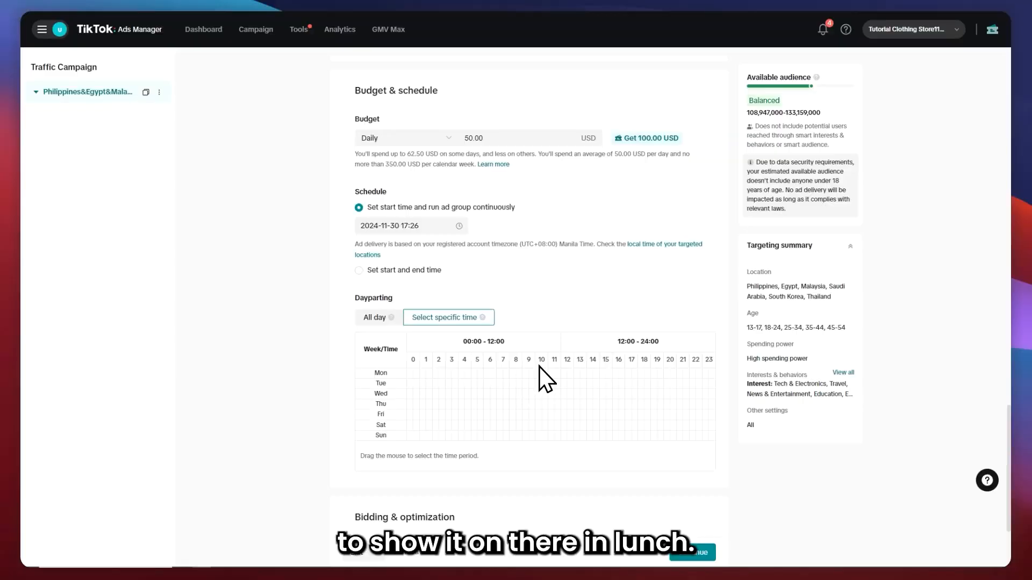
click(549, 370)
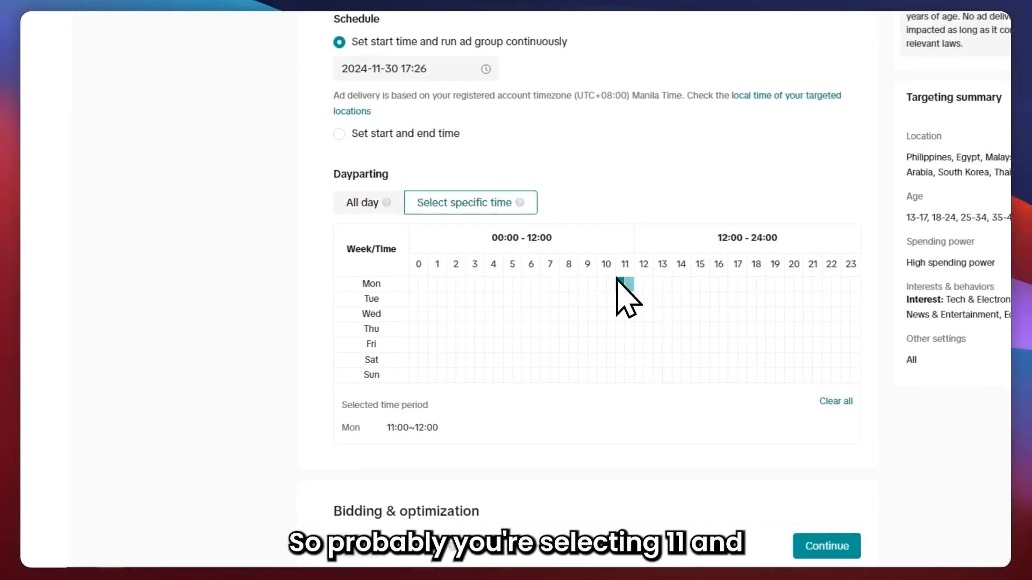
click(623, 291)
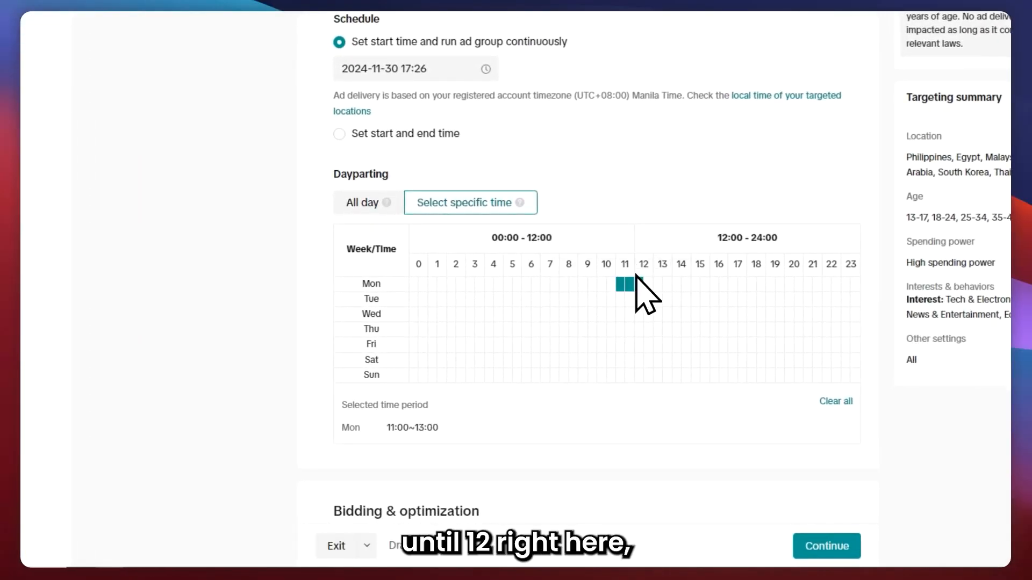
drag(640, 299, 649, 299)
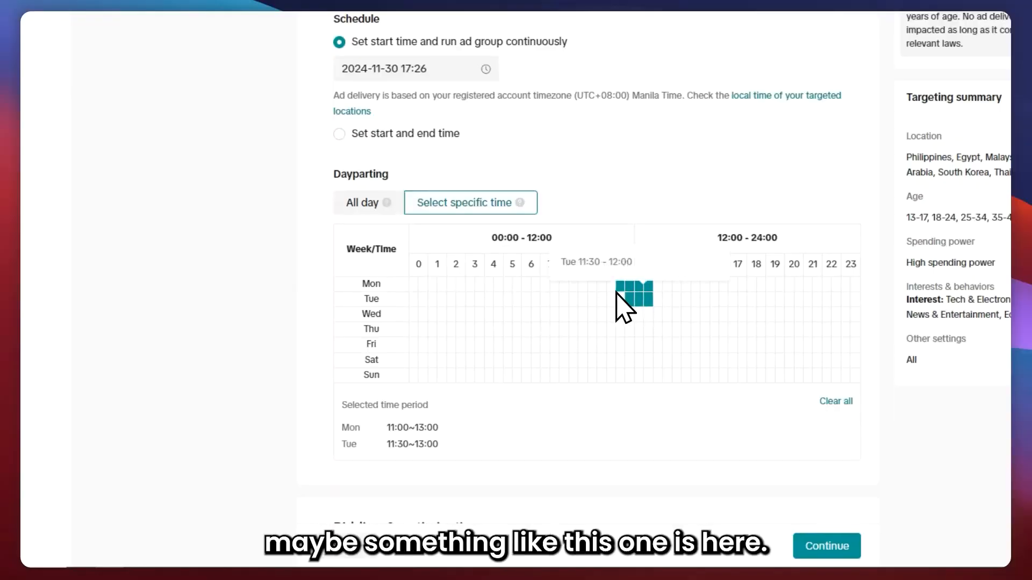
click(619, 298)
click(627, 300)
click(627, 312)
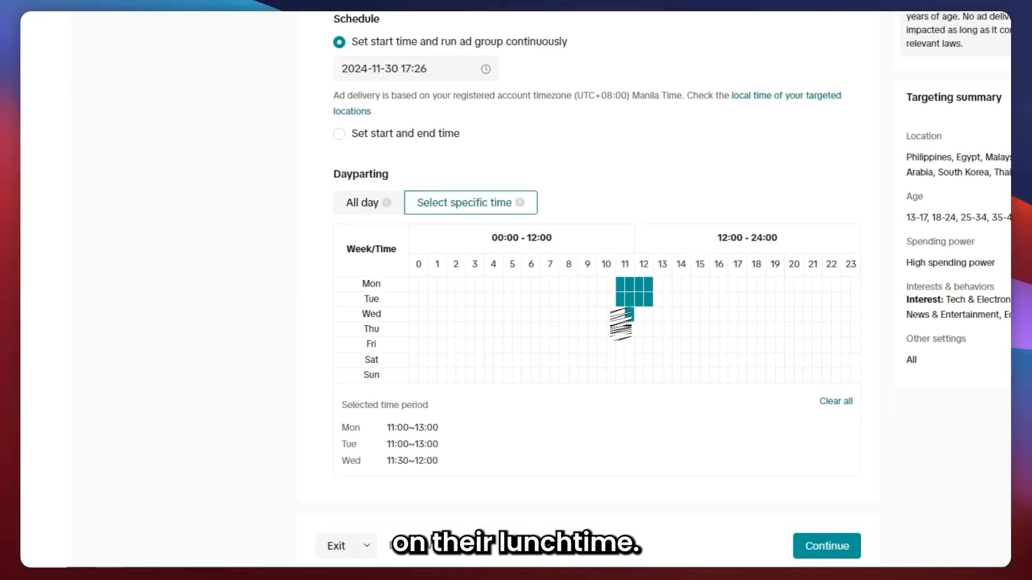
click(638, 314)
click(648, 315)
click(648, 328)
click(619, 327)
click(628, 329)
click(639, 331)
click(647, 342)
click(618, 341)
click(628, 344)
click(639, 344)
click(639, 359)
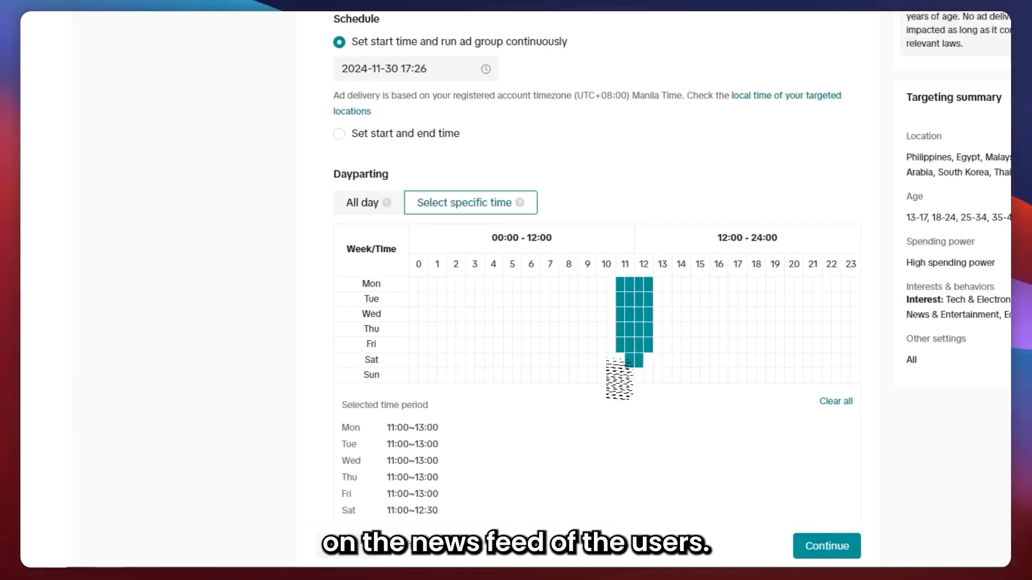
click(619, 371)
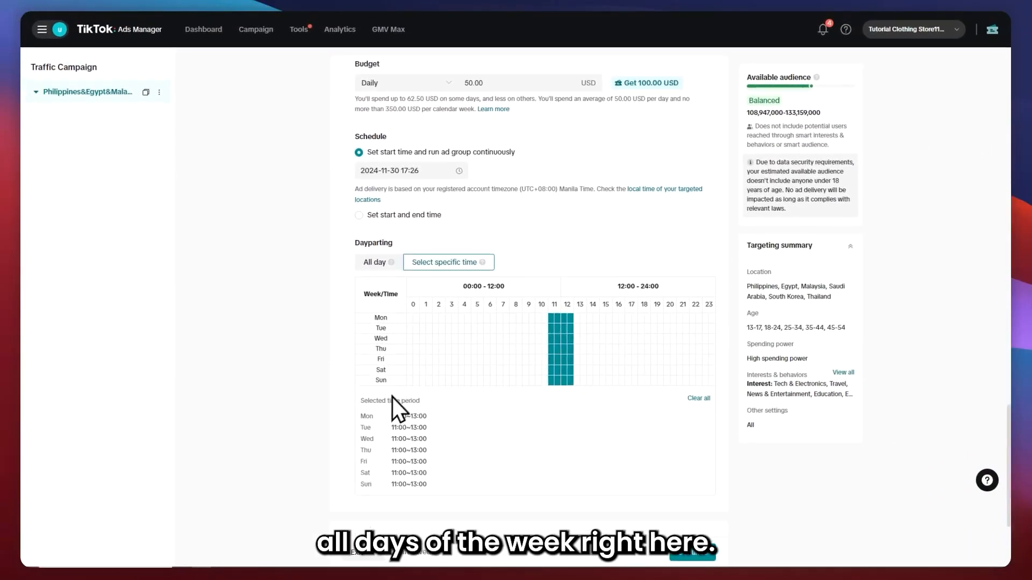
Keep Landing page view as the optimization goal under Bidding & optimization.
scroll(446, 382, down, 4)
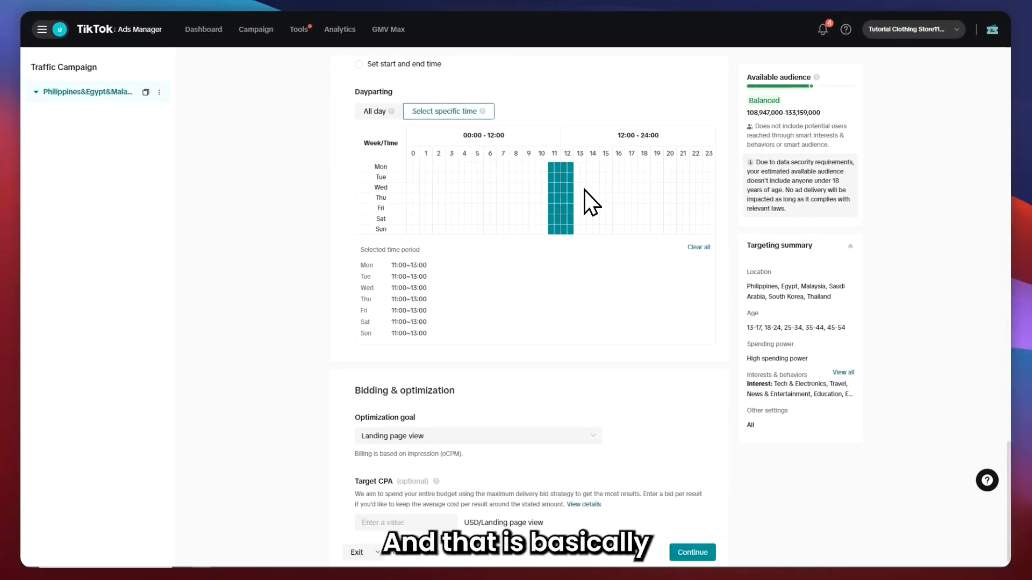
scroll(432, 185, up, 2)
scroll(441, 355, down, 2)
drag(340, 370, 458, 371)
drag(346, 396, 421, 393)
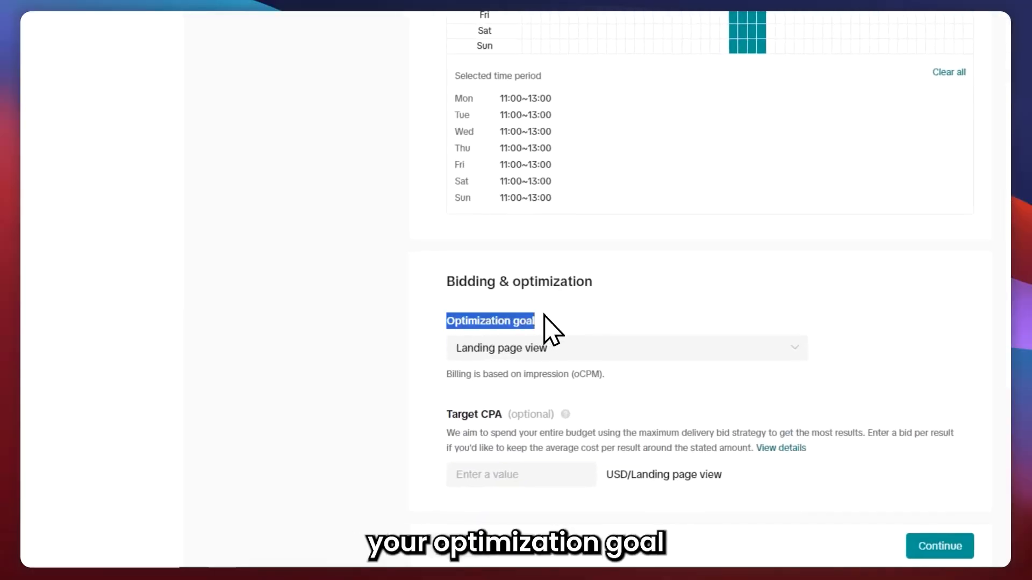
click(537, 349)
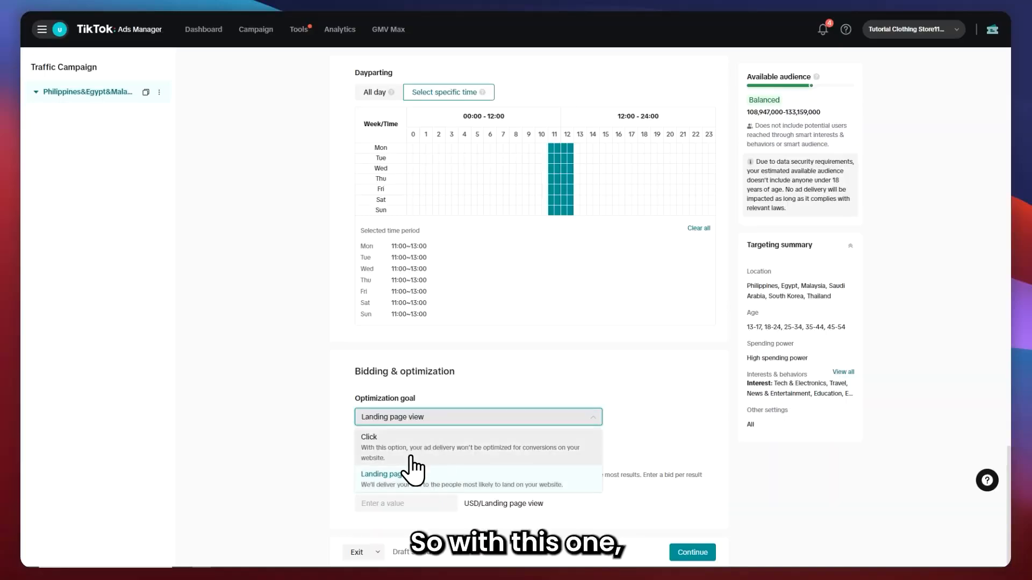
click(392, 481)
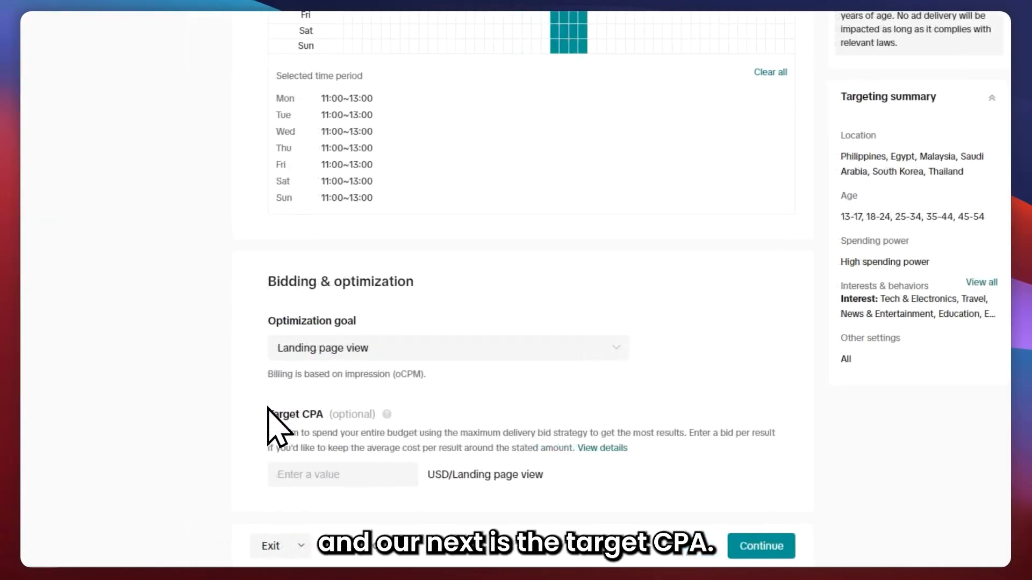
Leave the optional Target CPA blank and continue from the ad group to the ad level.
drag(273, 414, 347, 413)
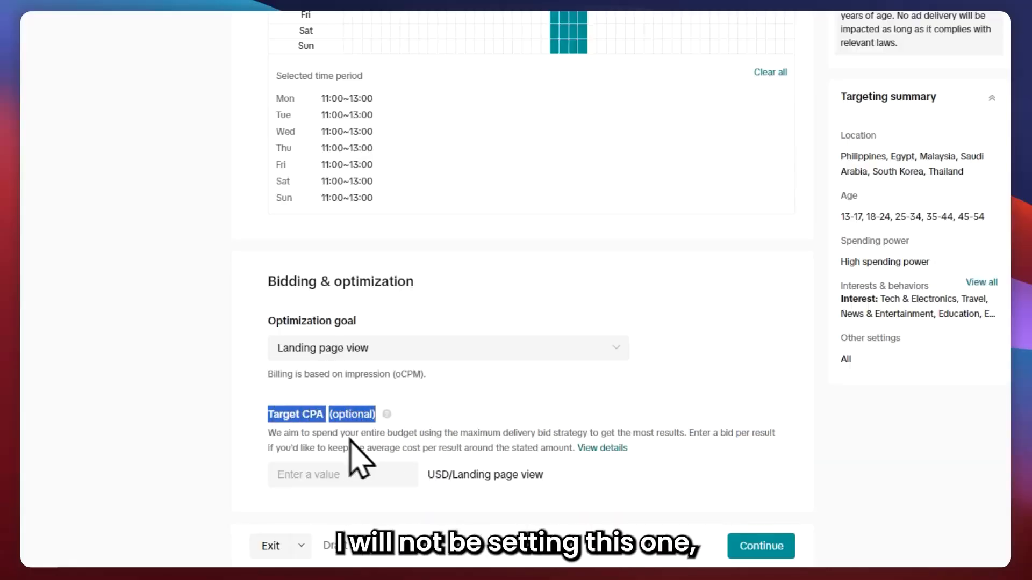
click(387, 413)
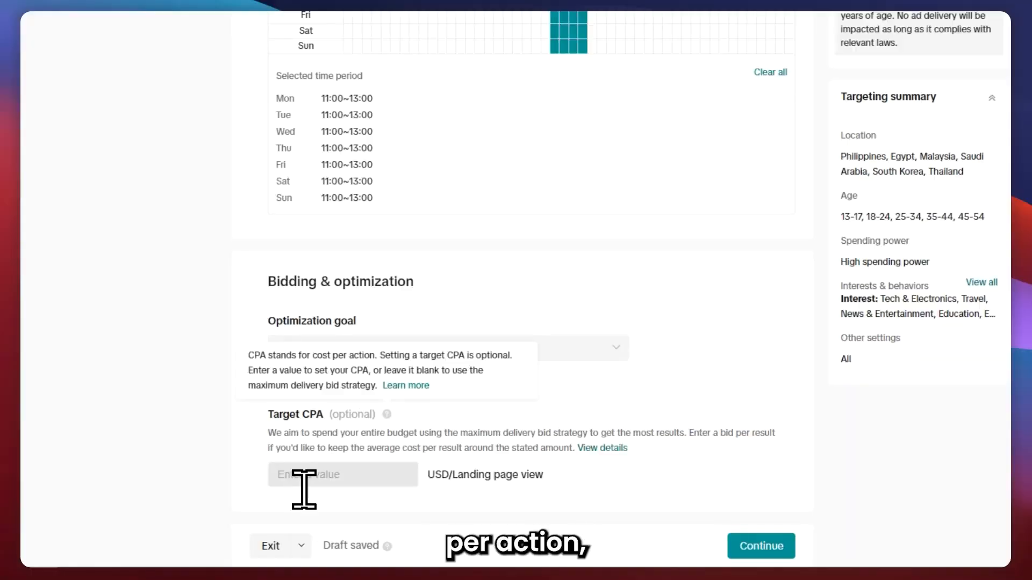
click(317, 478)
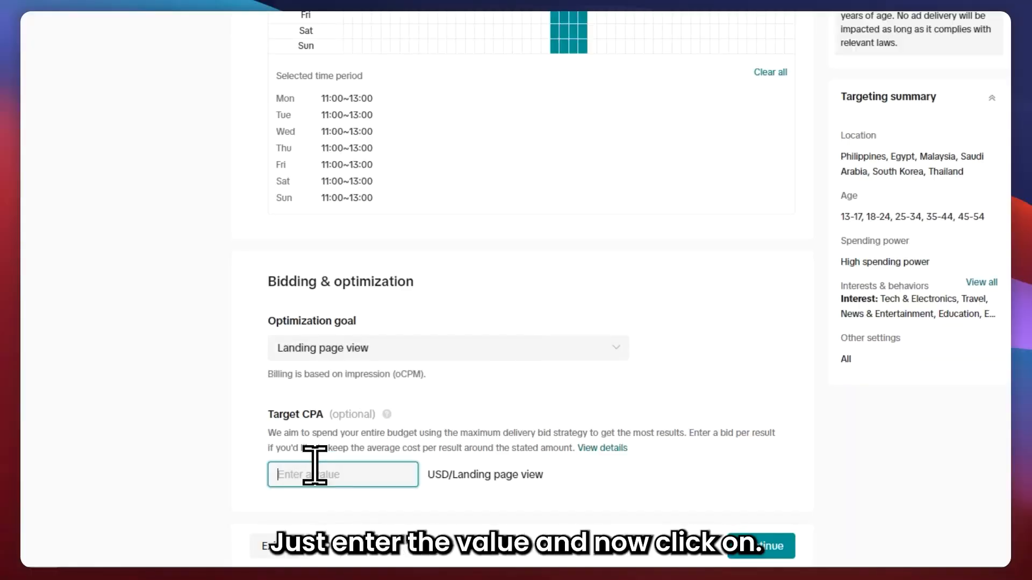
click(681, 410)
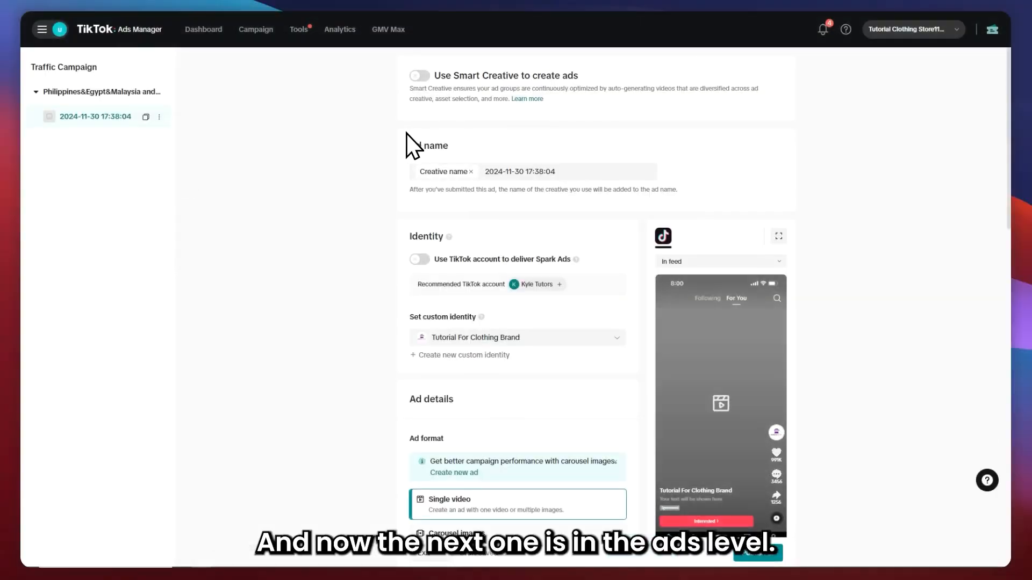
Keep Smart Creative to create ads turned off and name the ad BROAD VIDEO #1.
drag(304, 109, 481, 127)
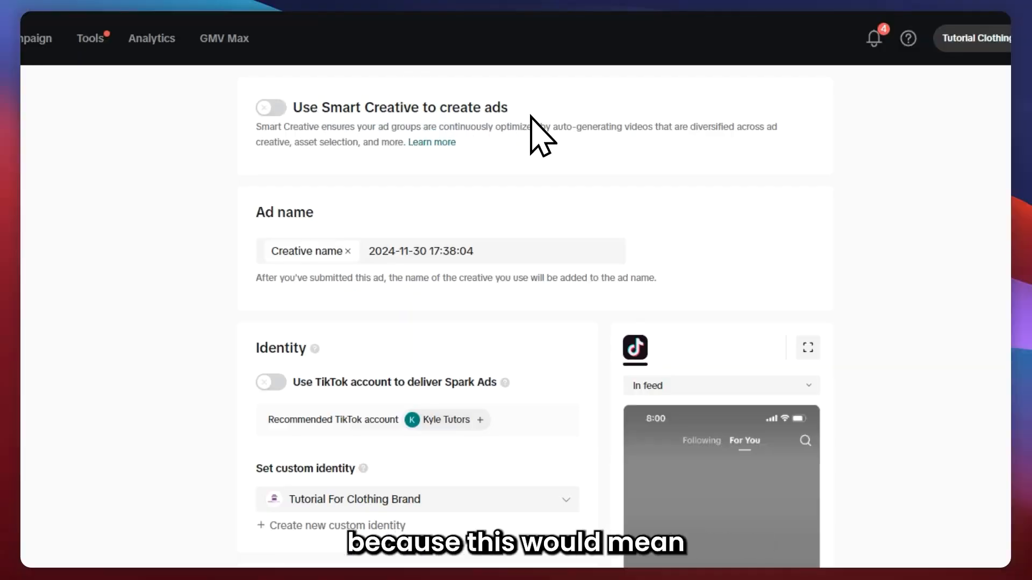
drag(558, 130, 657, 130)
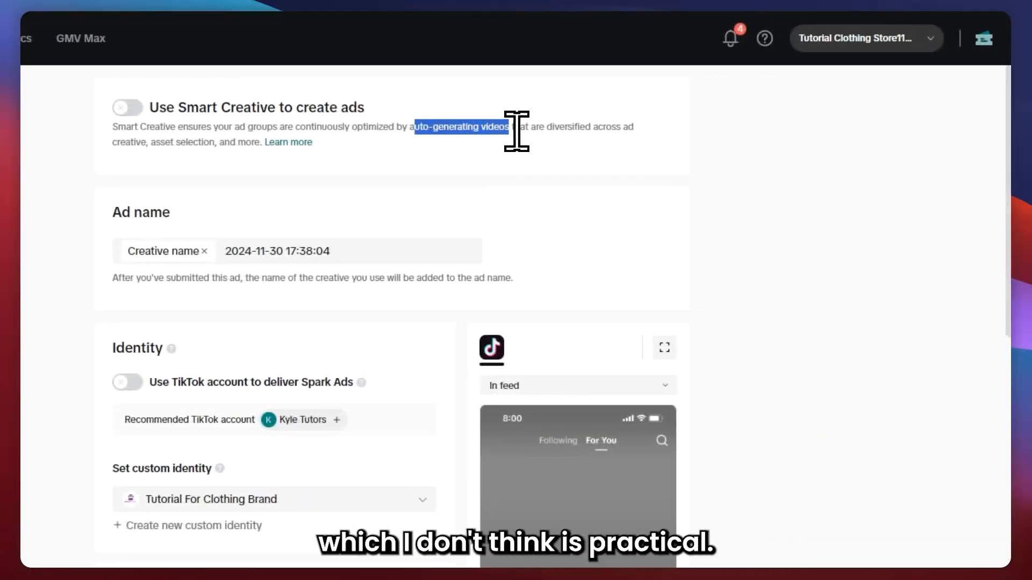
click(347, 158)
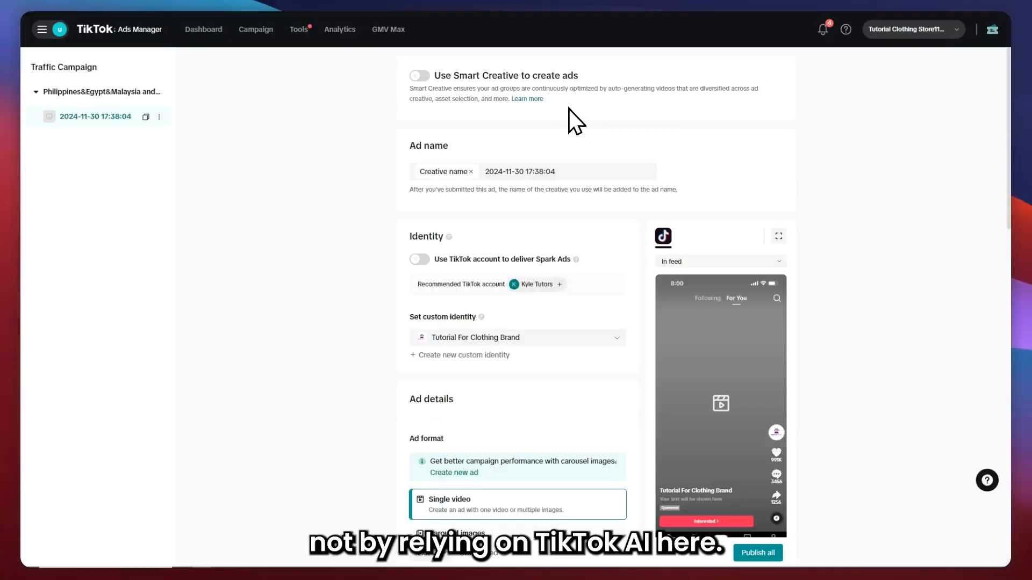
drag(622, 90, 678, 83)
click(600, 110)
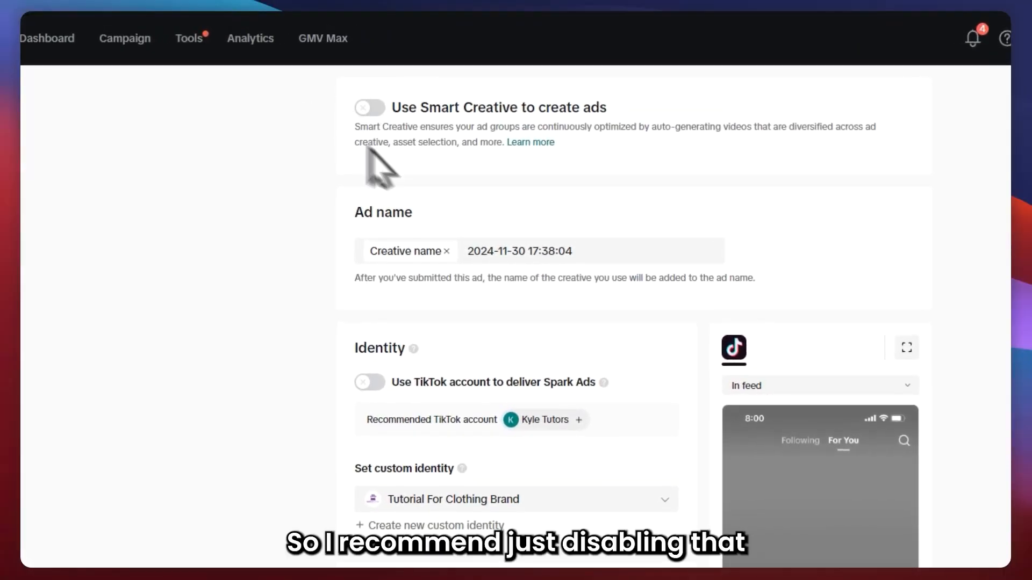
drag(622, 253, 451, 250)
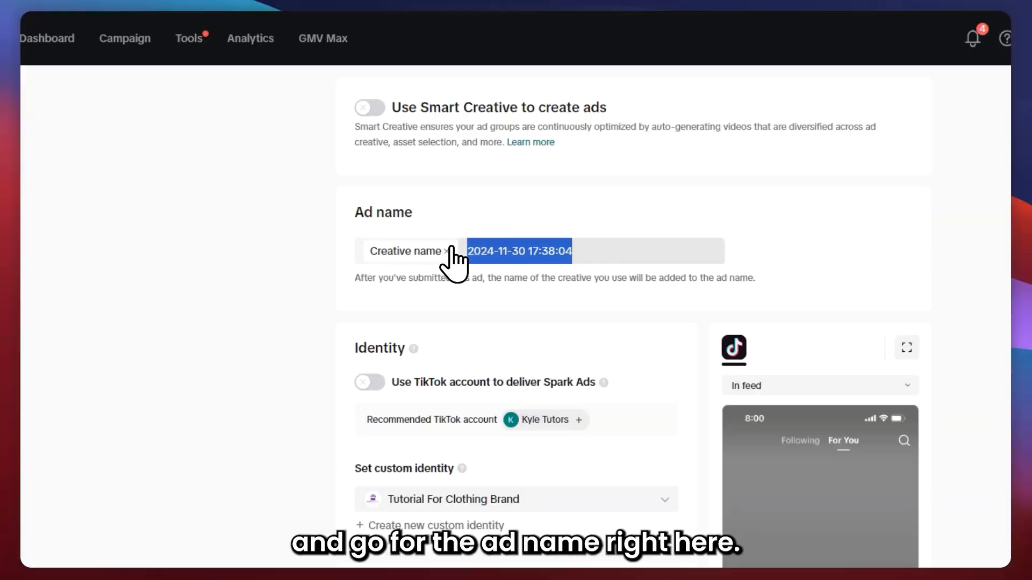
text(BROAD VIDEO)
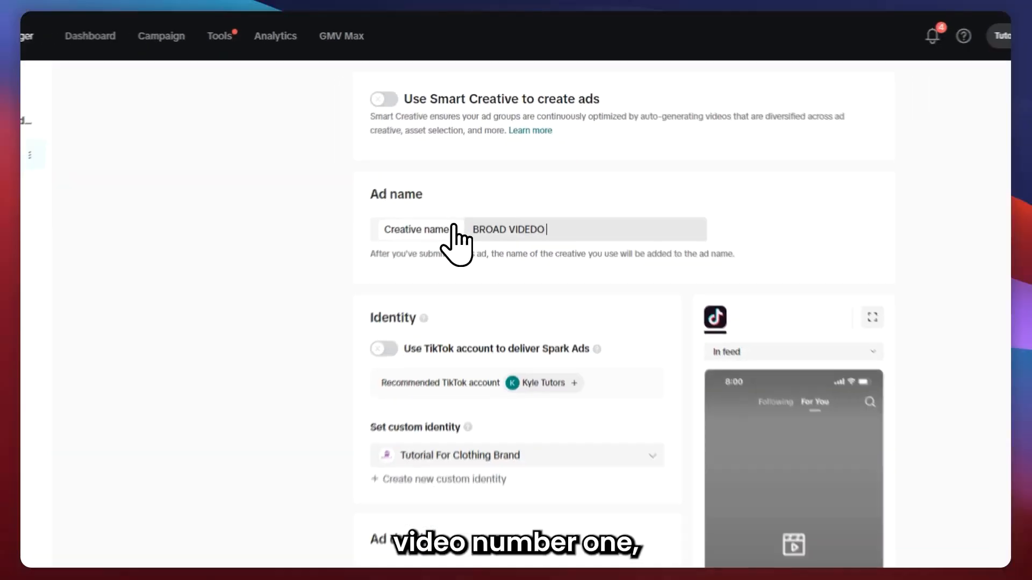
text( #1)
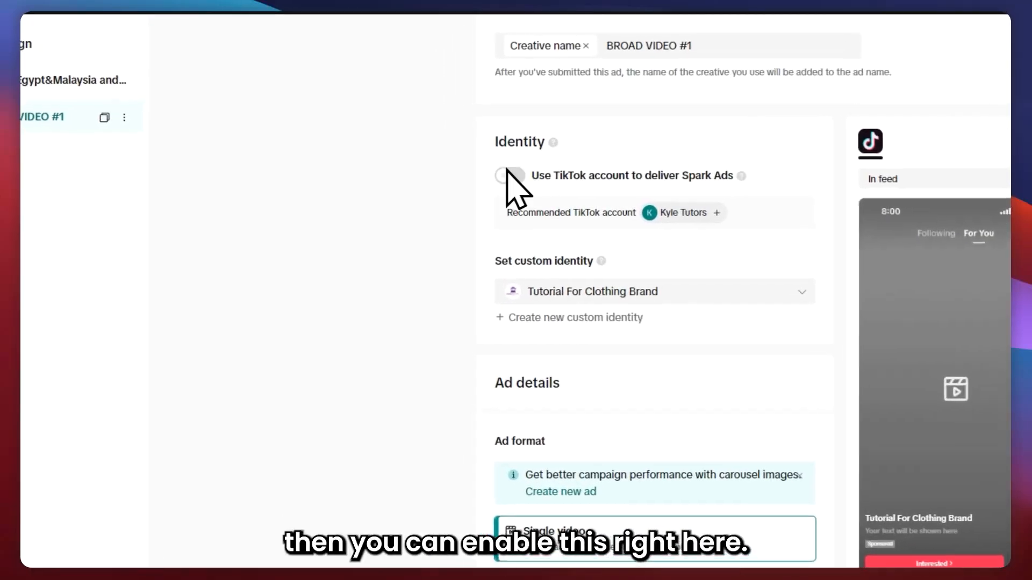
Leave Spark Ads off and start a new custom identity with the display name SAMPLE IDENTITY.
click(508, 173)
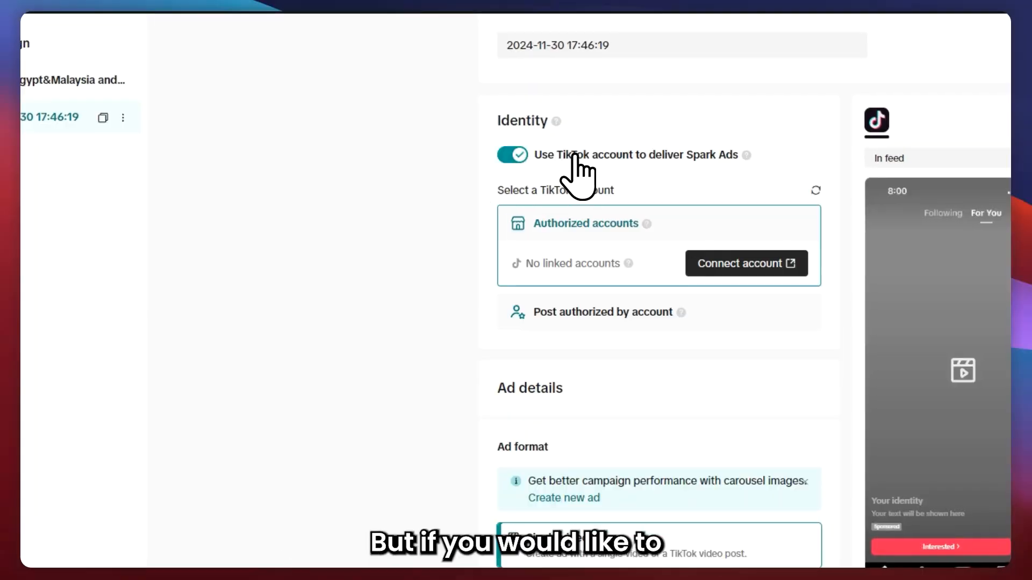
click(515, 155)
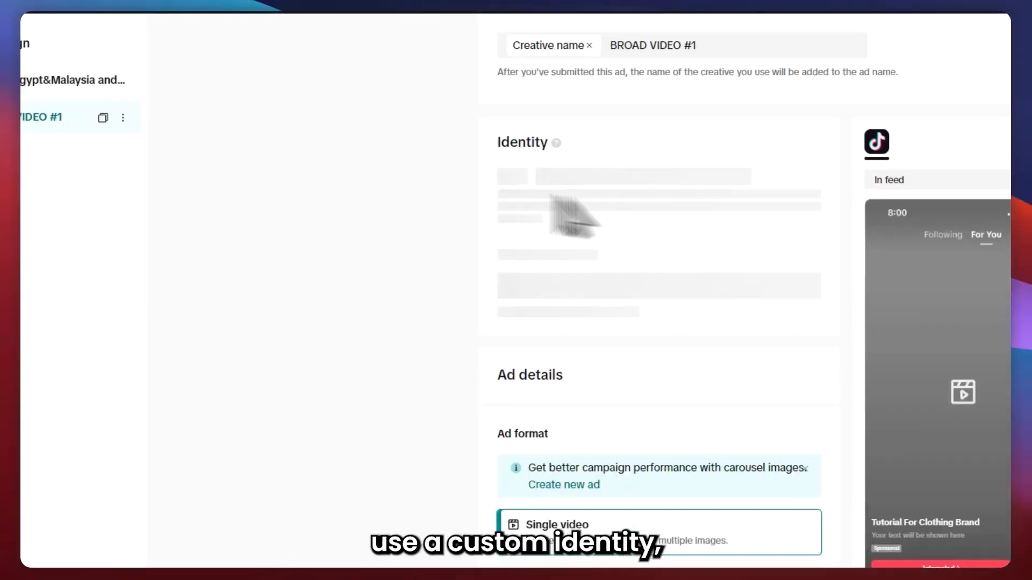
drag(494, 262, 600, 264)
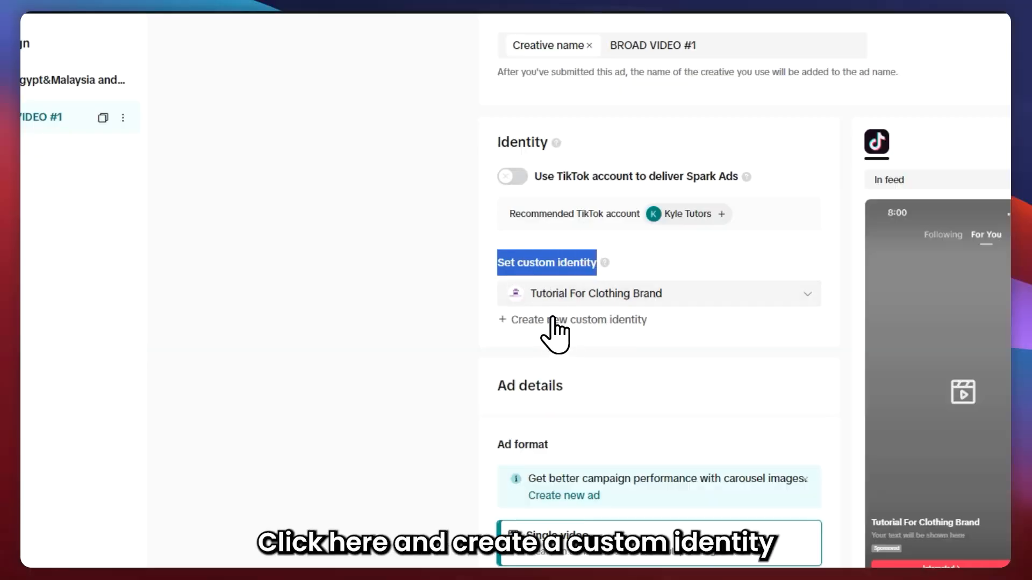
click(556, 320)
click(616, 162)
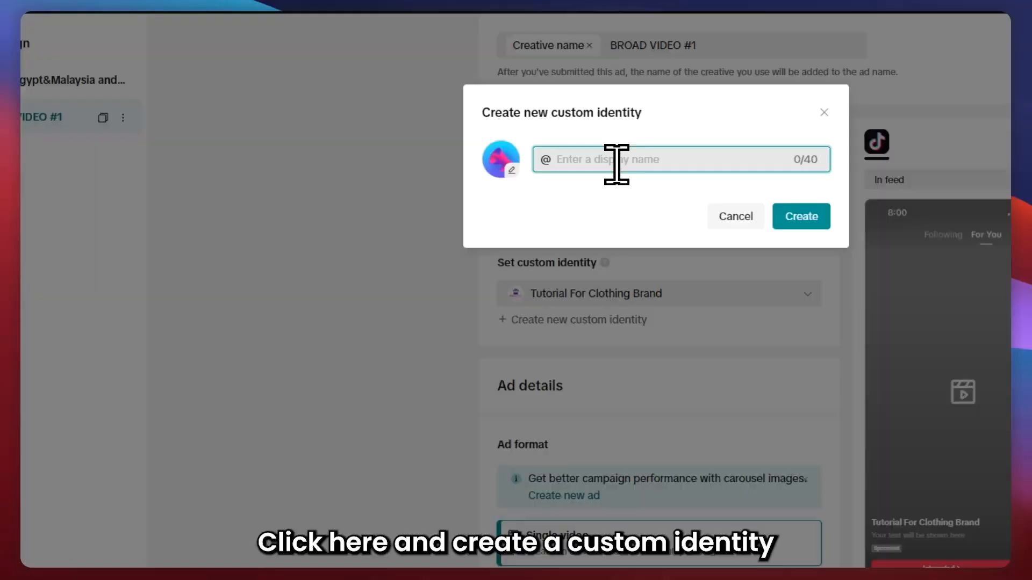
text(SAMPLE)
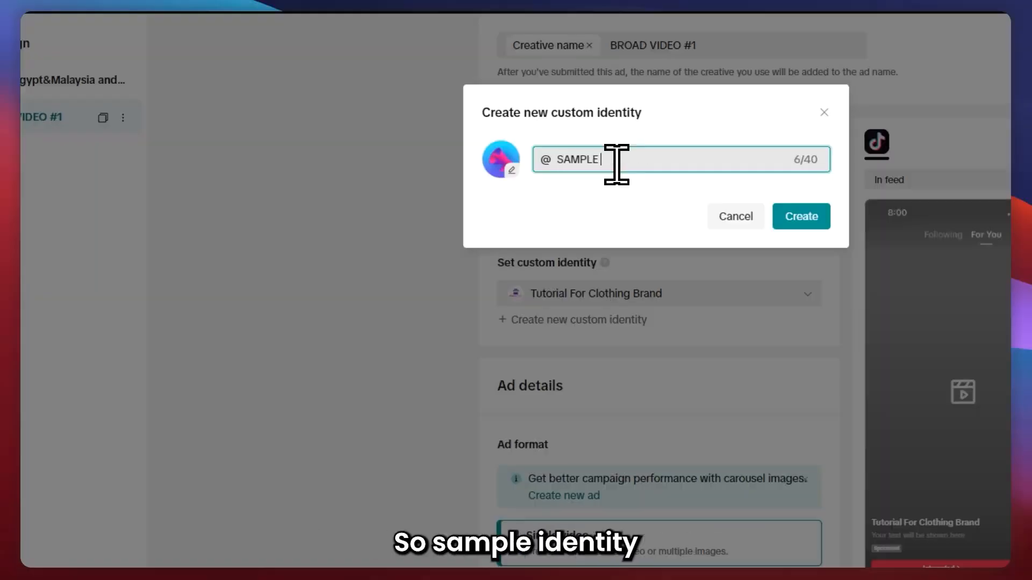
text( IDENTITY)
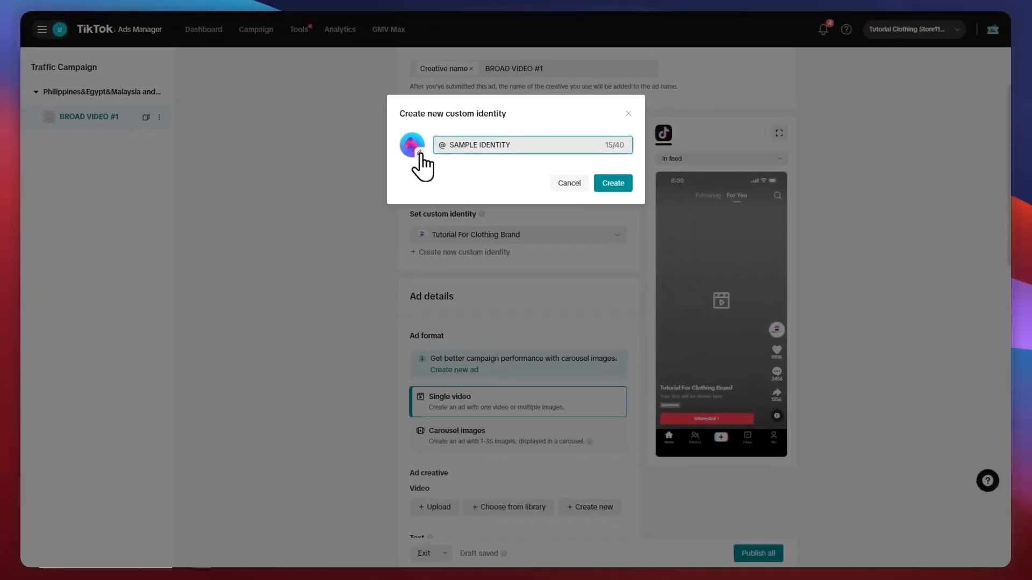
Set the identity's avatar to the purple minimalist simple store logo image, then create the custom identity.
click(502, 162)
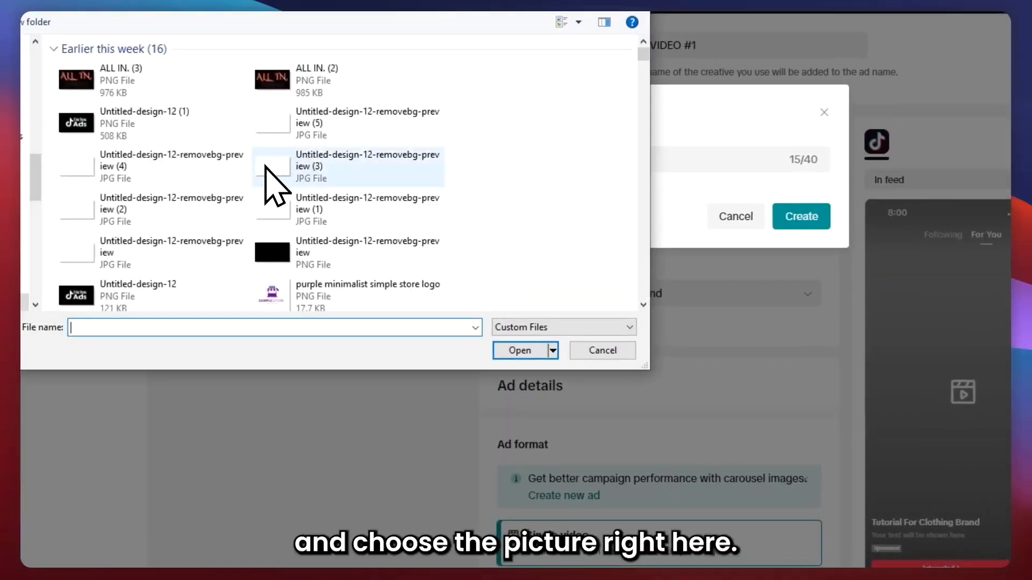
click(292, 283)
click(513, 351)
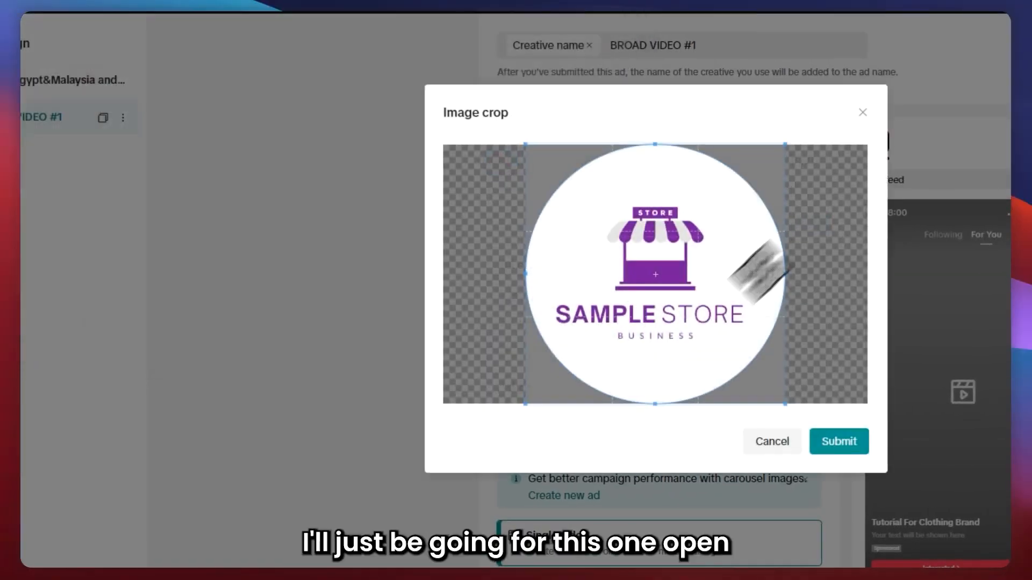
click(846, 431)
click(798, 202)
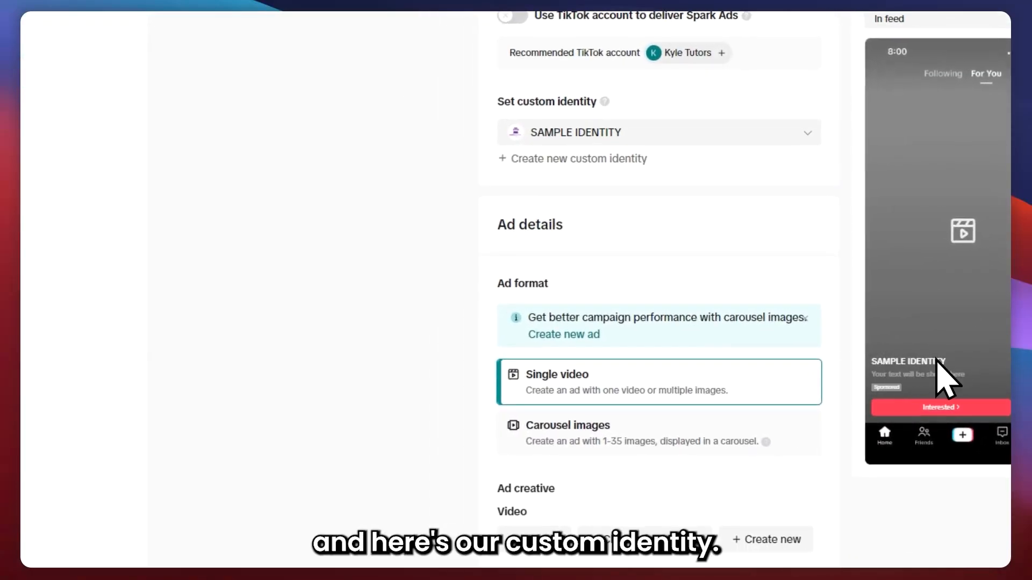
Switch the ad format to Carousel images and back to Single video.
scroll(543, 231, down, 3)
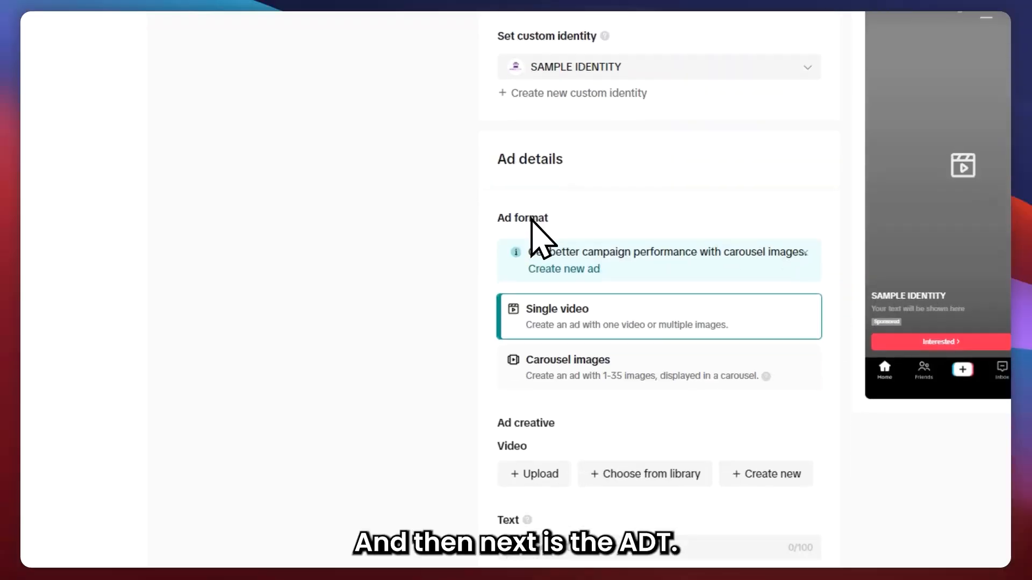
scroll(562, 205, down, 4)
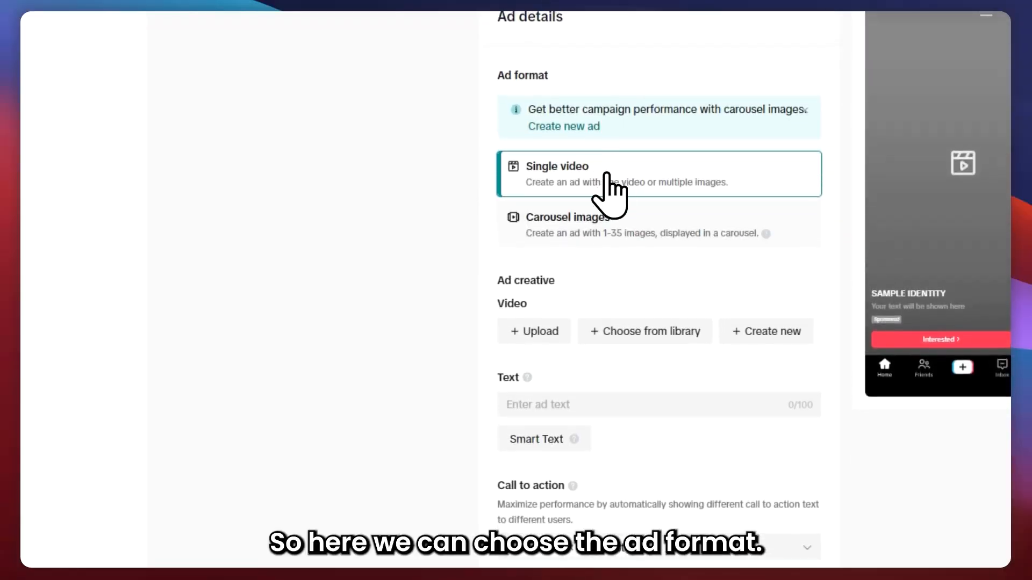
click(562, 220)
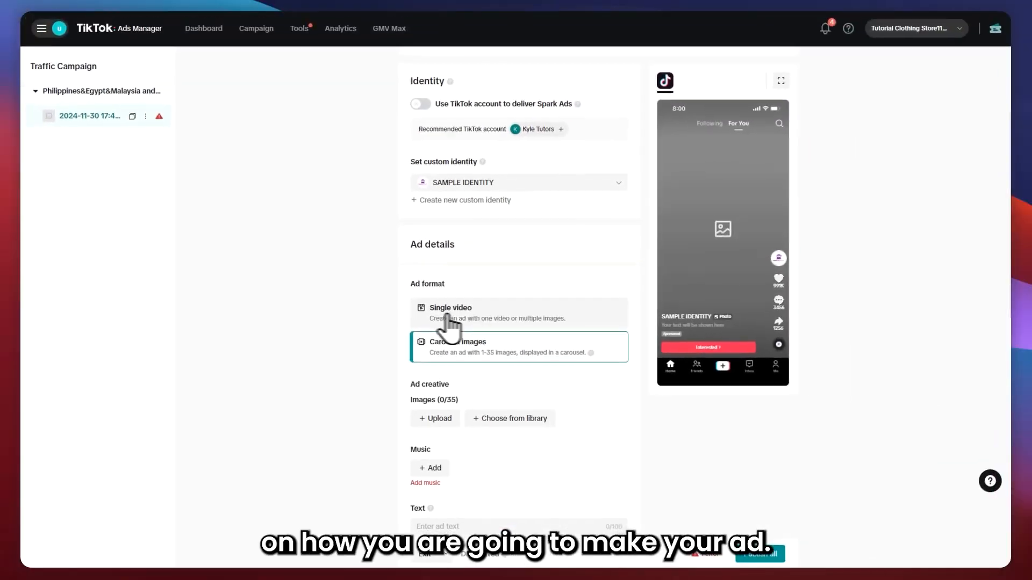
click(449, 310)
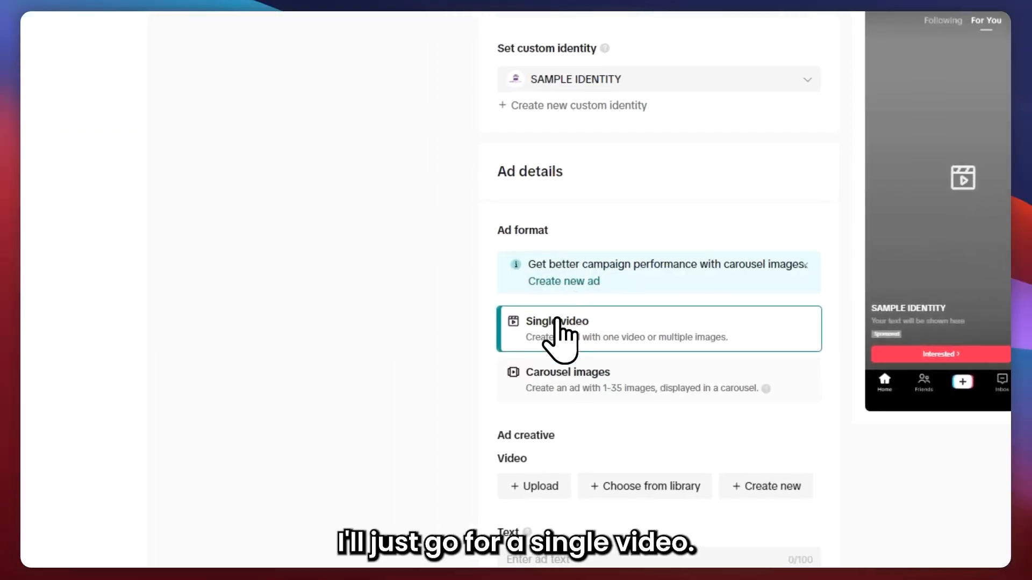
Upload the video Pink and Red Typographic Hair Care TikTok Video Ad-copy.mp4 as the ad creative.
scroll(543, 348, down, 2)
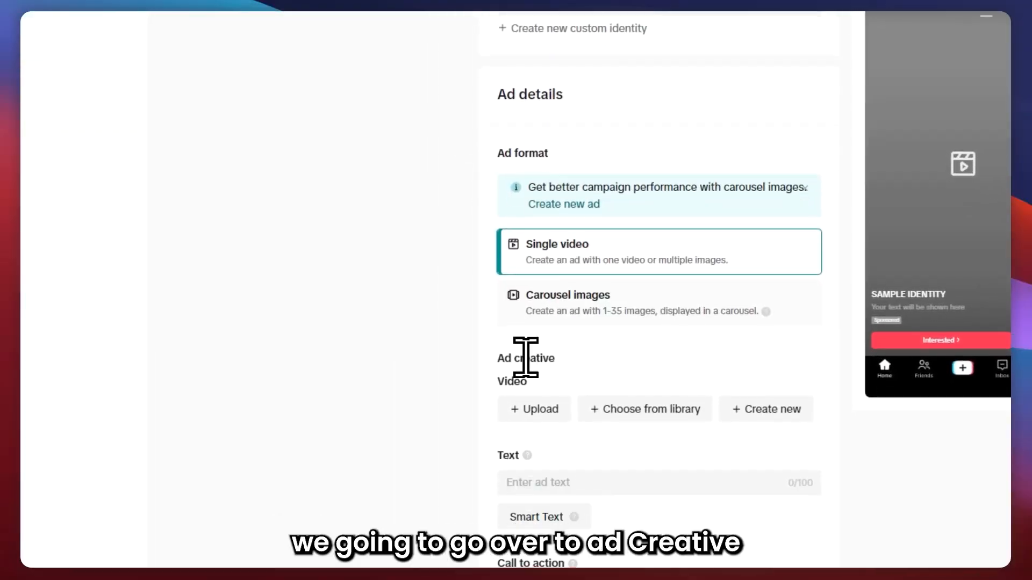
drag(487, 357, 562, 356)
scroll(566, 354, down, 2)
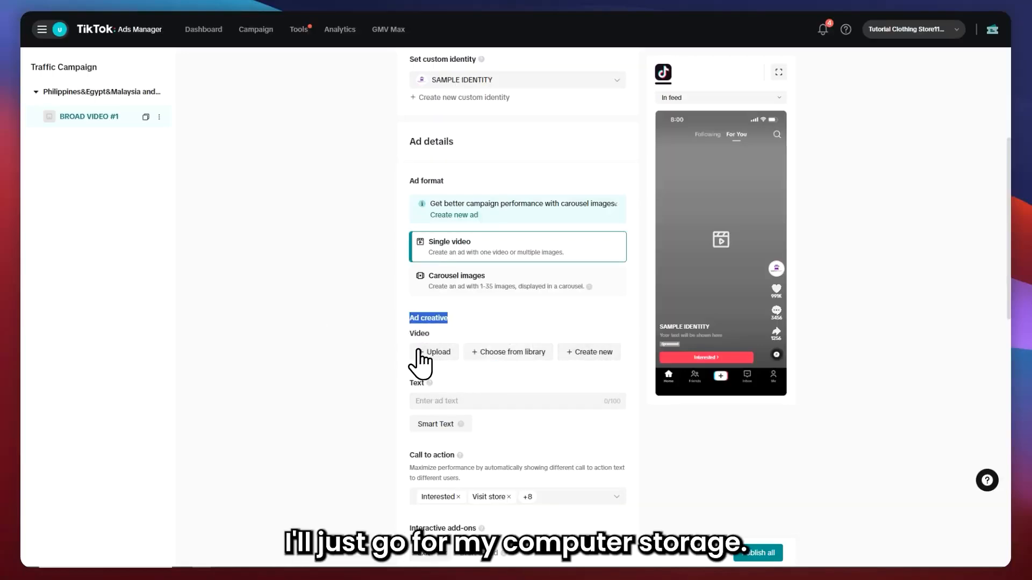
click(433, 355)
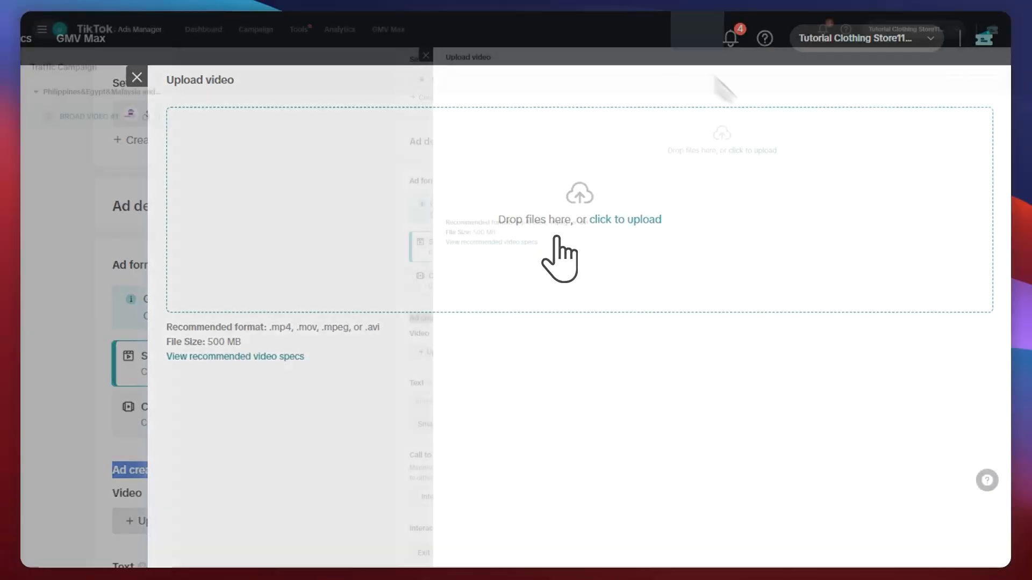
drag(560, 252, 681, 154)
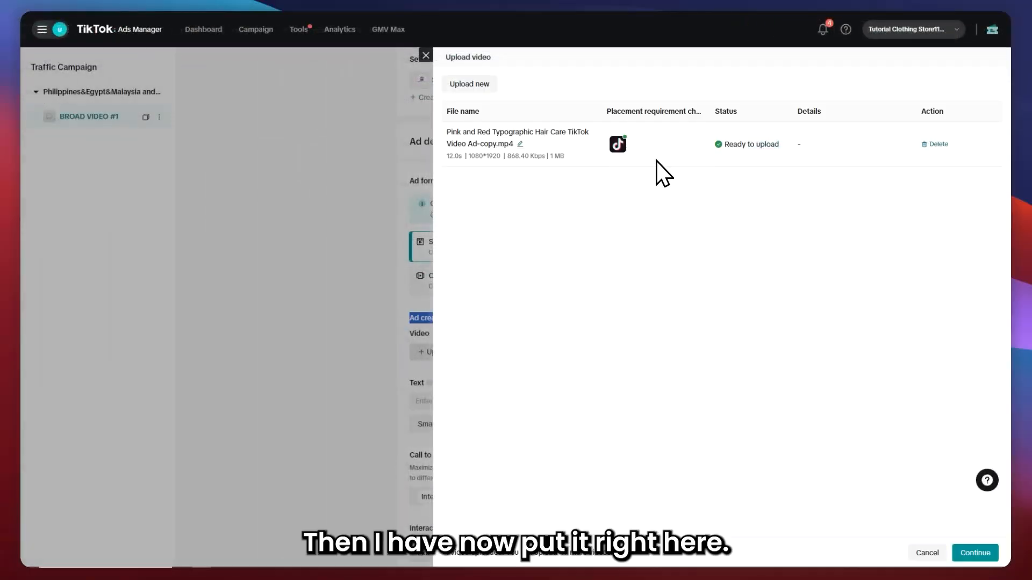
click(976, 554)
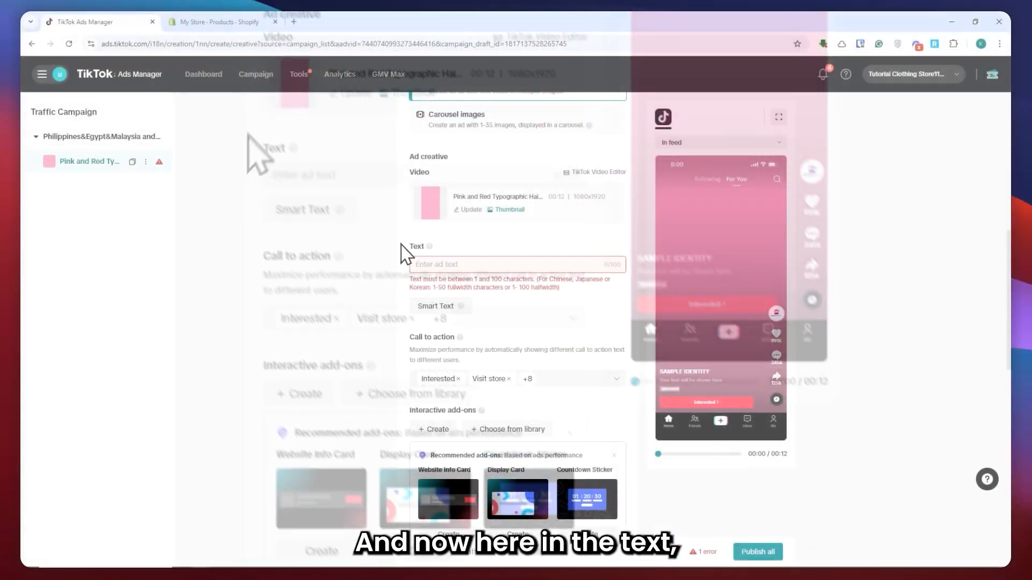
Place the cursor in the ad Text field and view its guidance tooltip.
double_click(193, 340)
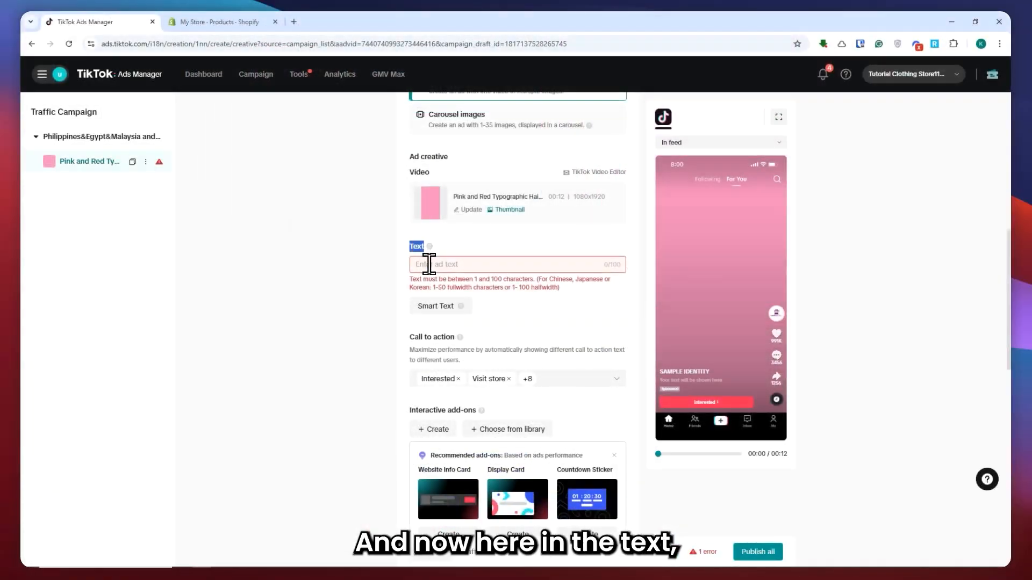
click(428, 264)
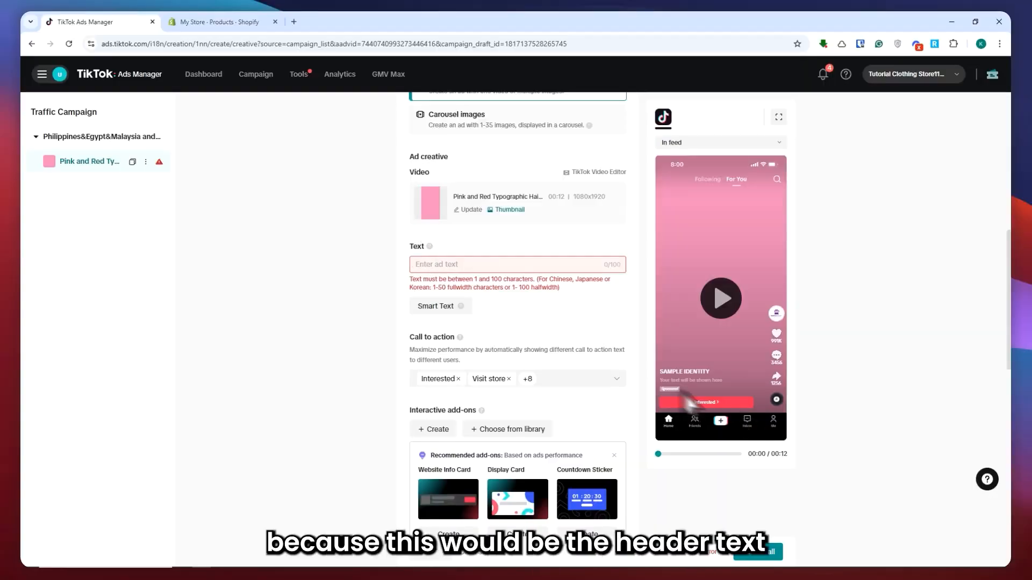
mouse_move(430, 246)
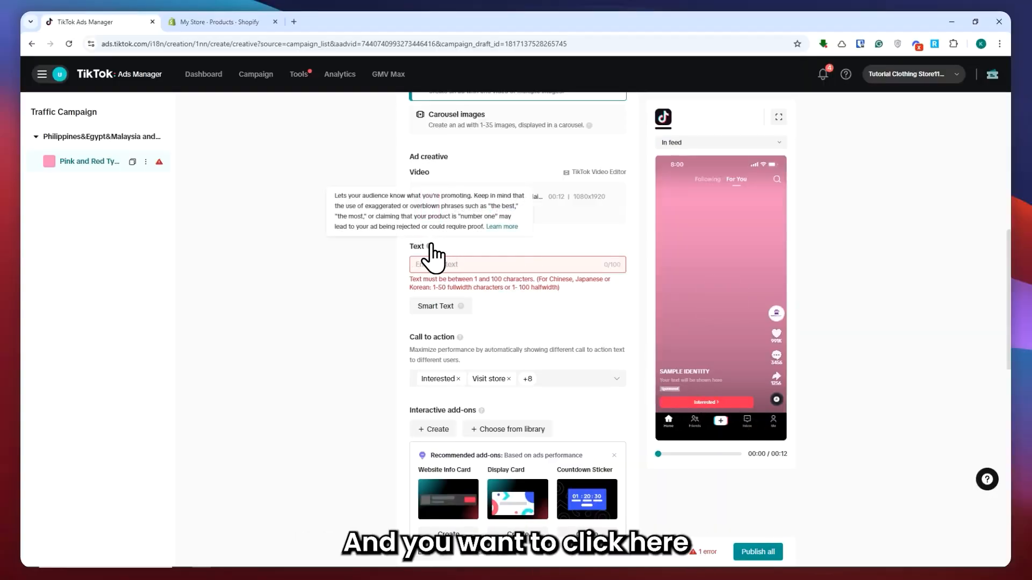
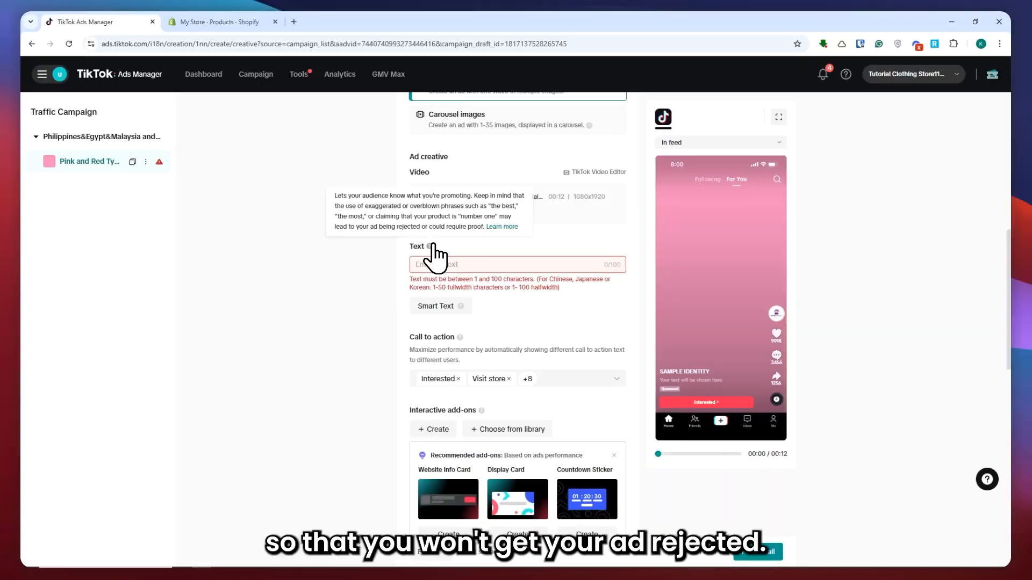
Enter the ad text GET NOW! LIMITE SLOTS ONLY! in the Text field.
click(443, 266)
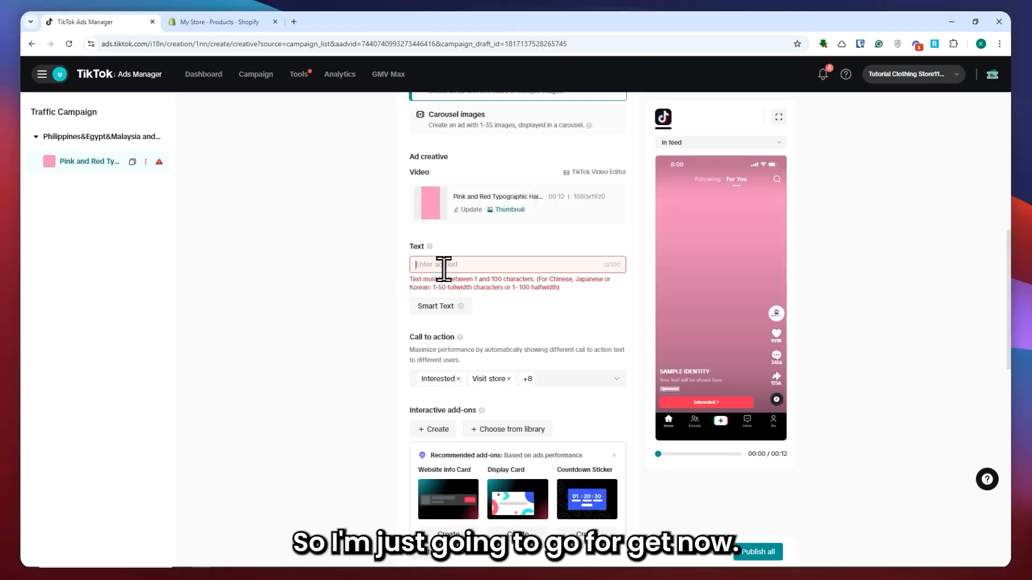
text(GETN)
key(BackSpace)
text(NOW)
text(!!)
text( LIMITE SL)
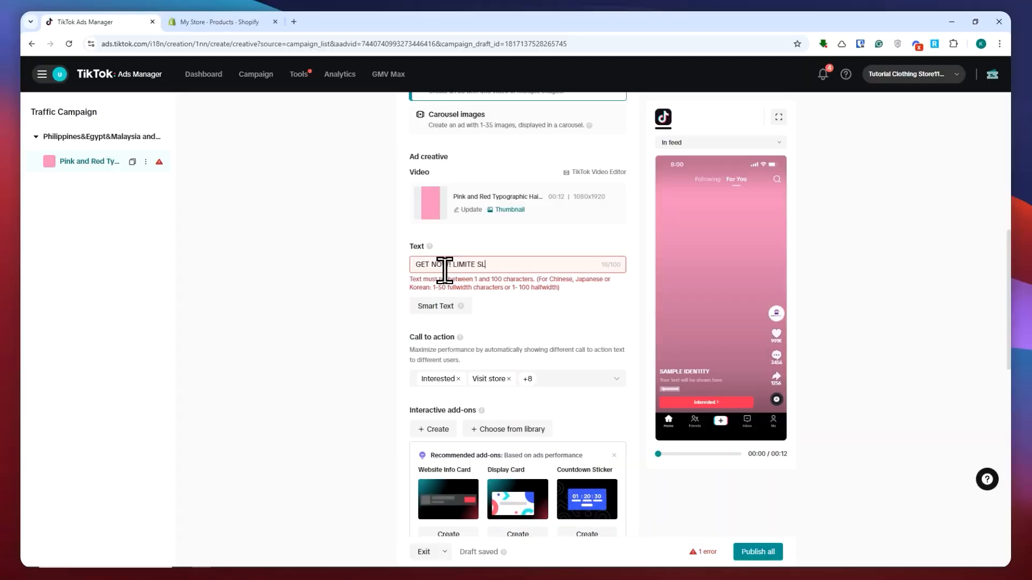
text(OTS ONLY!)
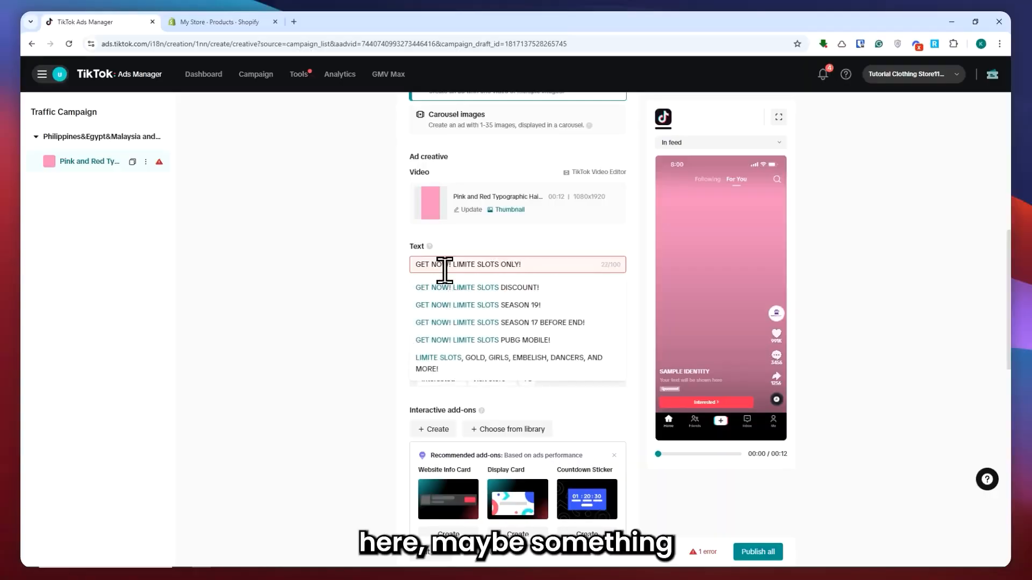
click(337, 253)
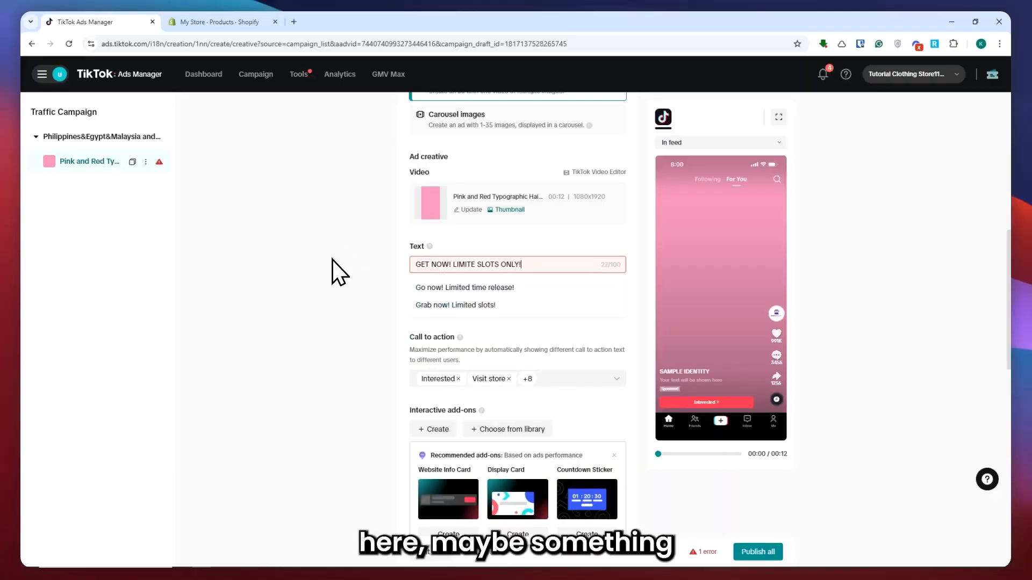
Correct the ad text so it reads GET NOW! LIMITED SLOTS ONLY!
click(475, 264)
text(D)
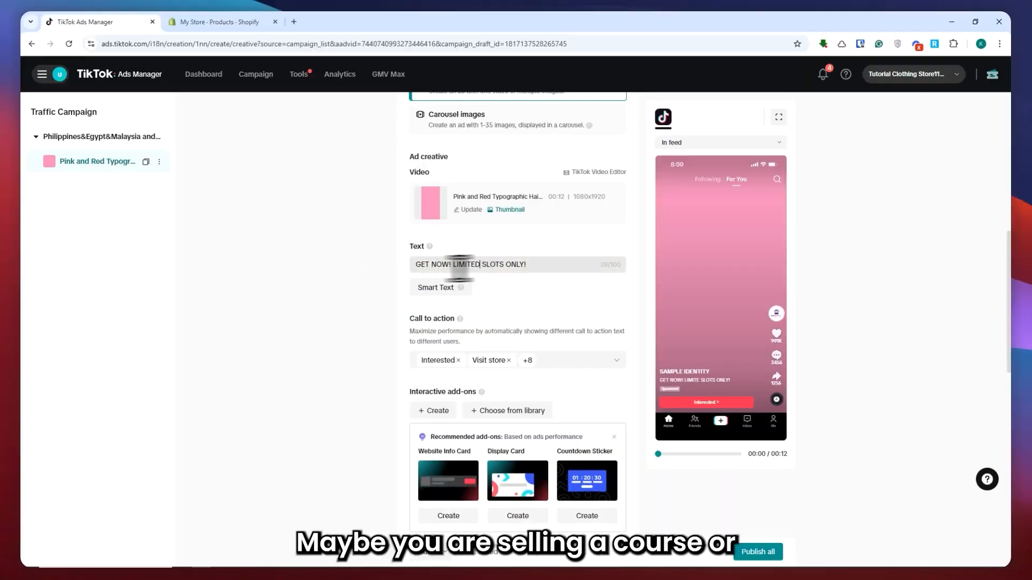
click(353, 253)
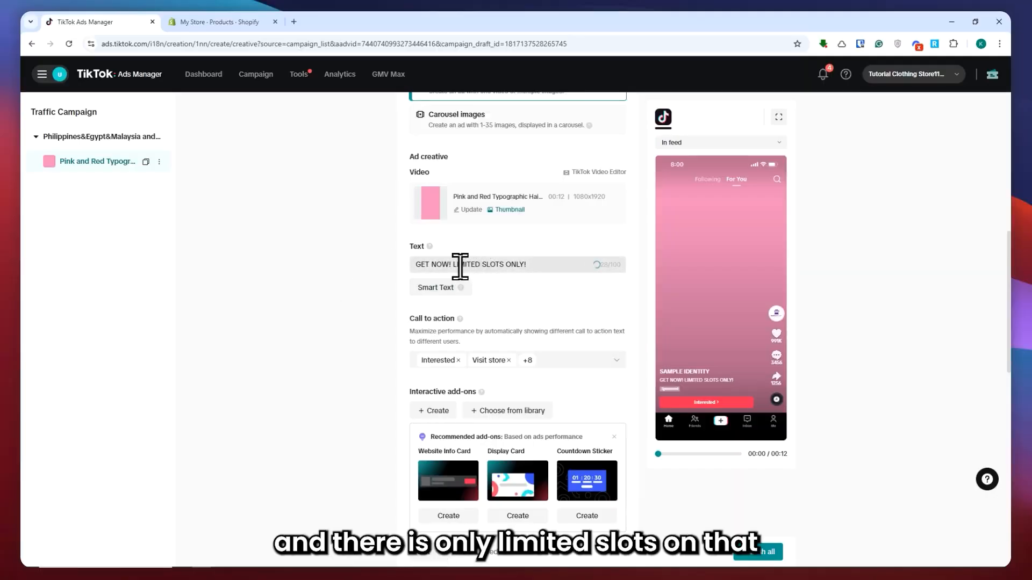
drag(487, 264, 522, 265)
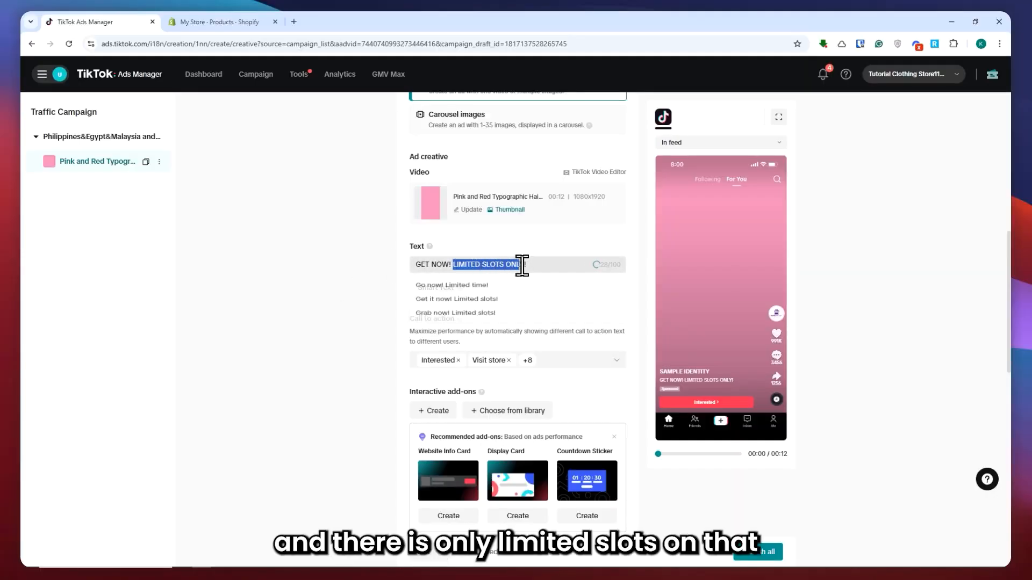
click(575, 249)
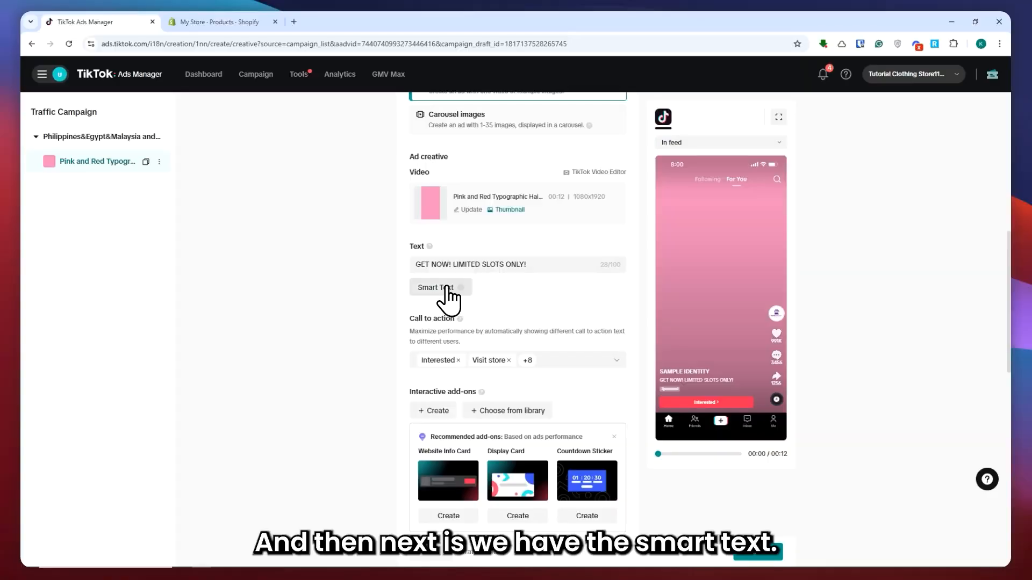
Open the Smart Text panel and close it without generating any text.
mouse_move(465, 289)
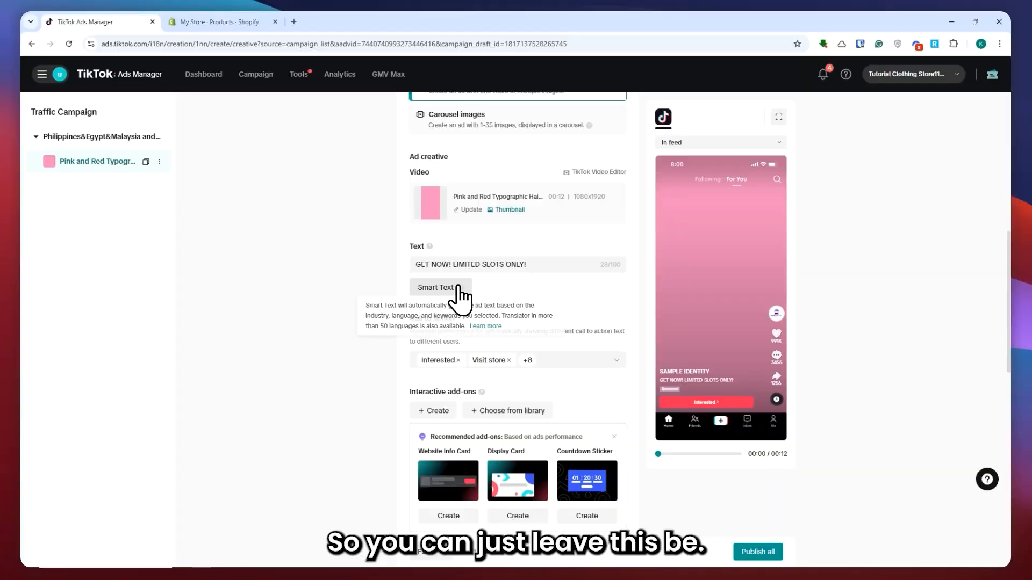
click(444, 290)
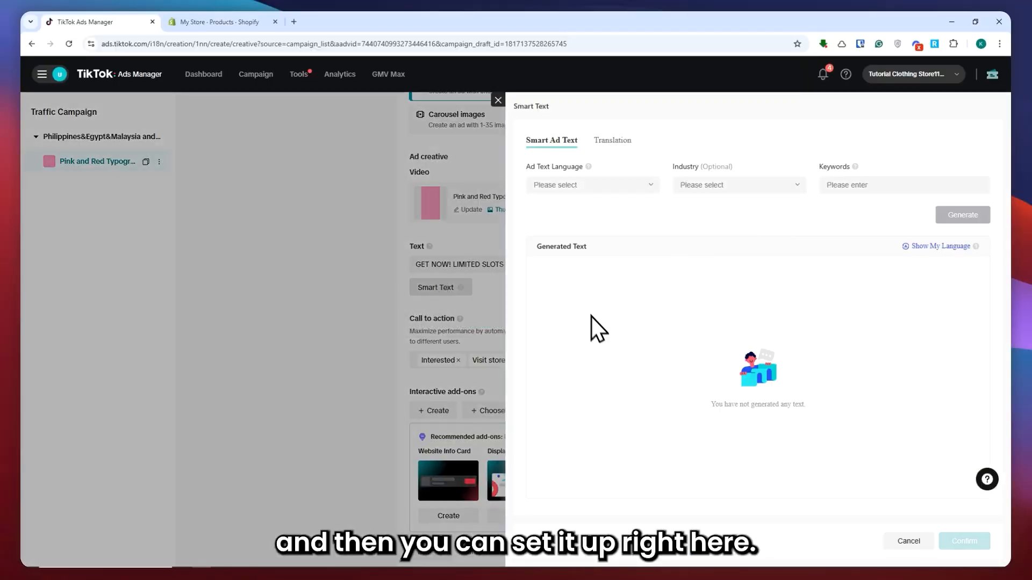
click(450, 301)
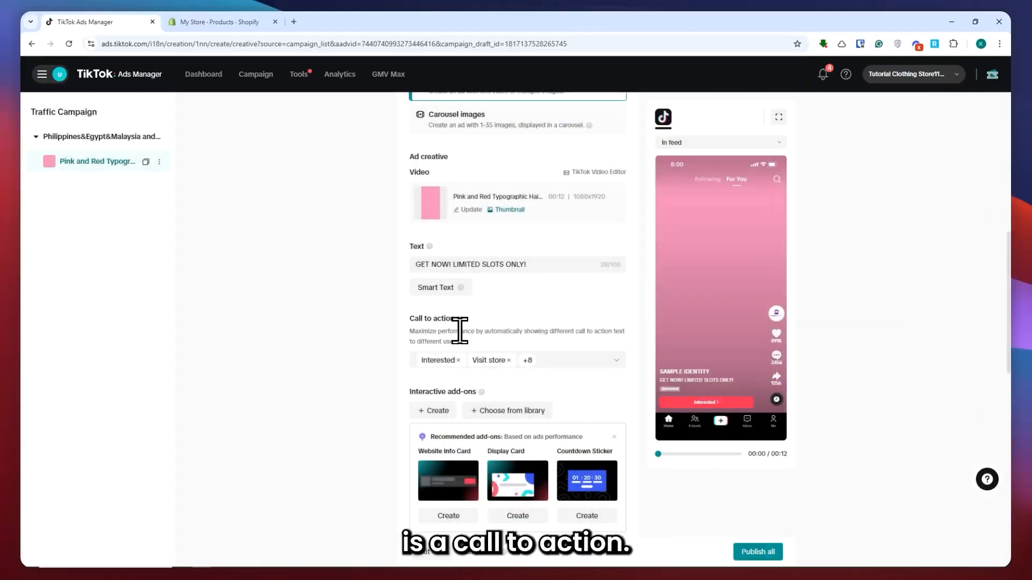
Open the call to action options and deselect all of them.
click(615, 360)
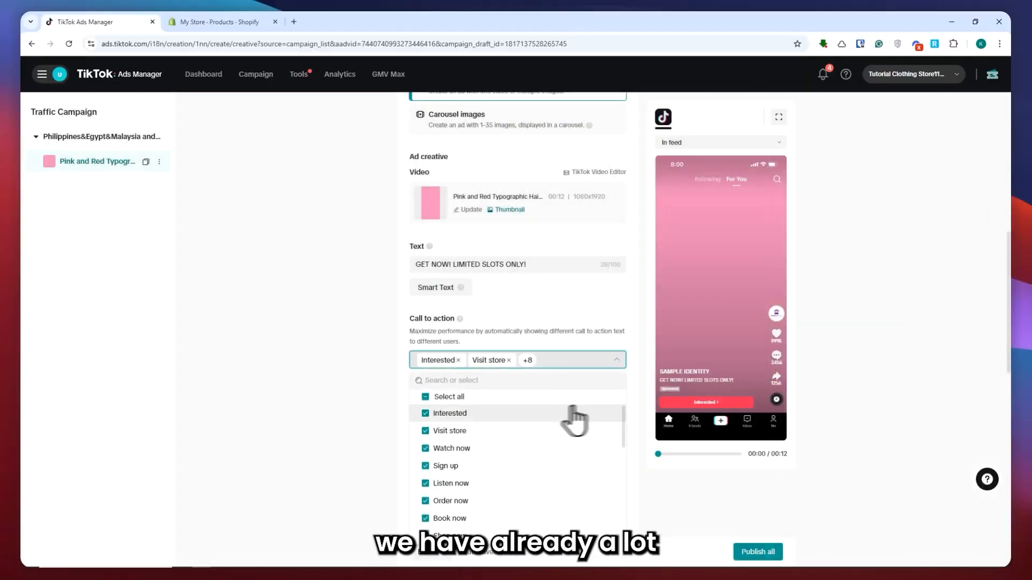
scroll(634, 400, down, 3)
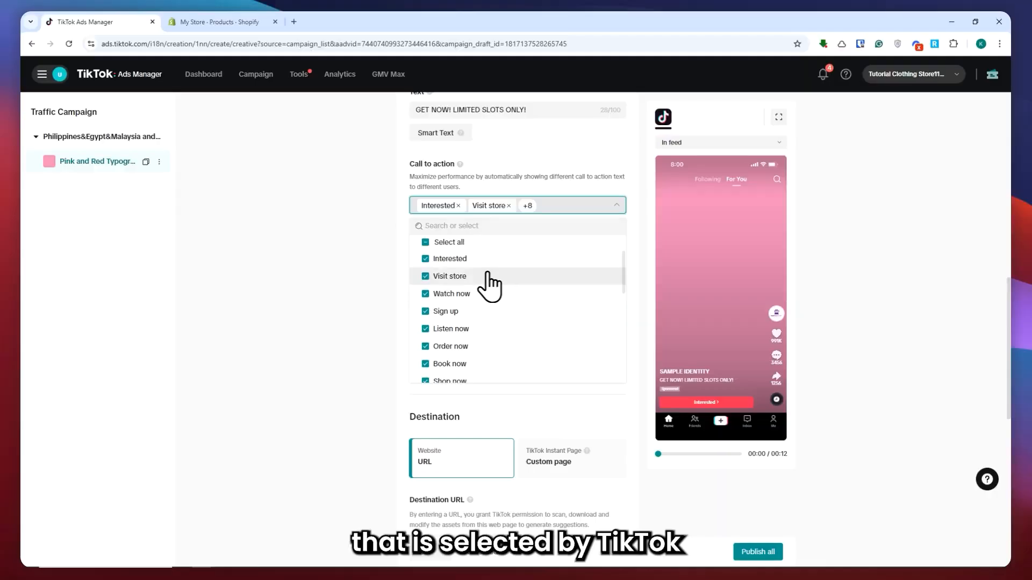
click(428, 243)
click(428, 242)
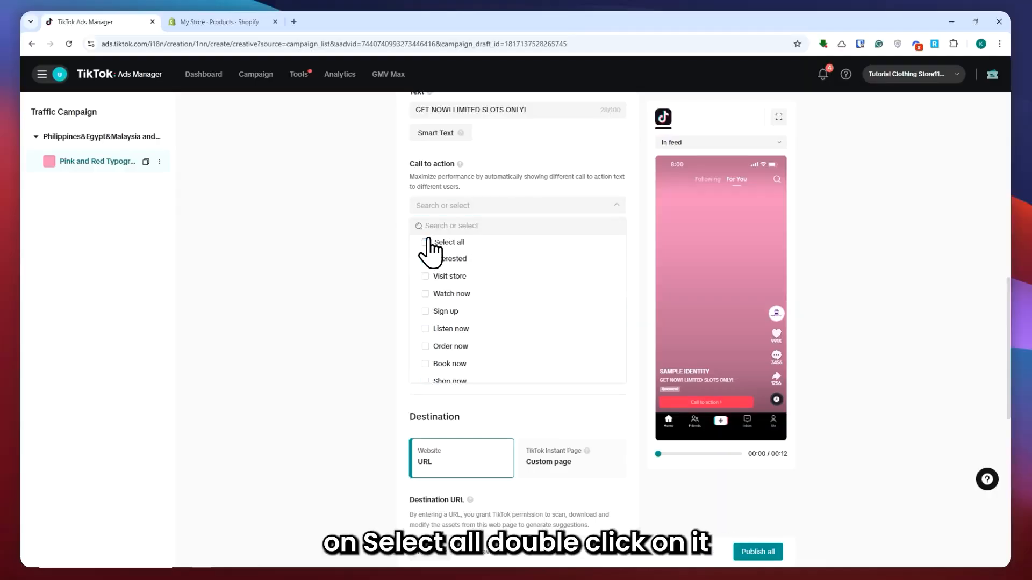
scroll(502, 311, down, 3)
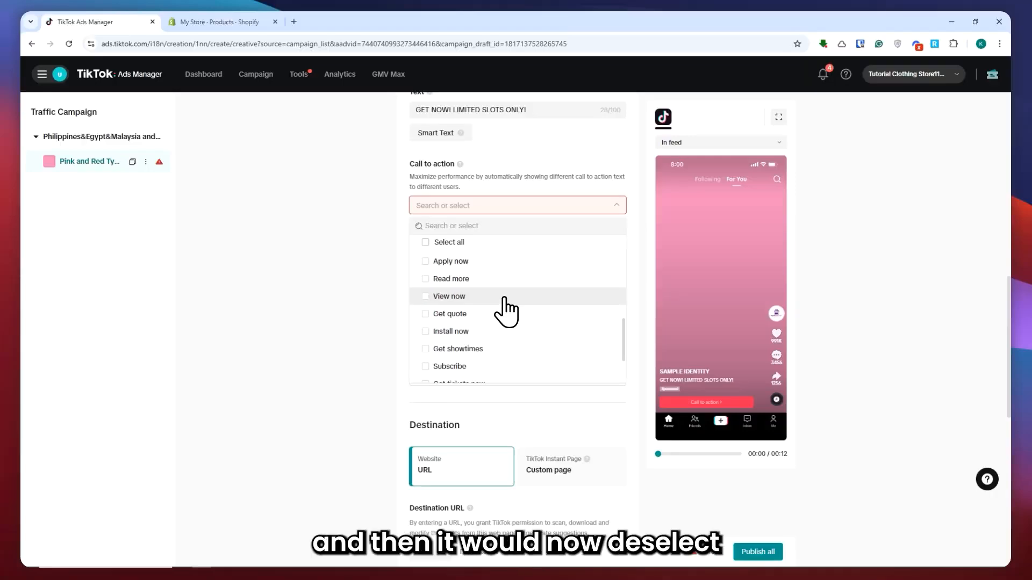
scroll(468, 317, up, 3)
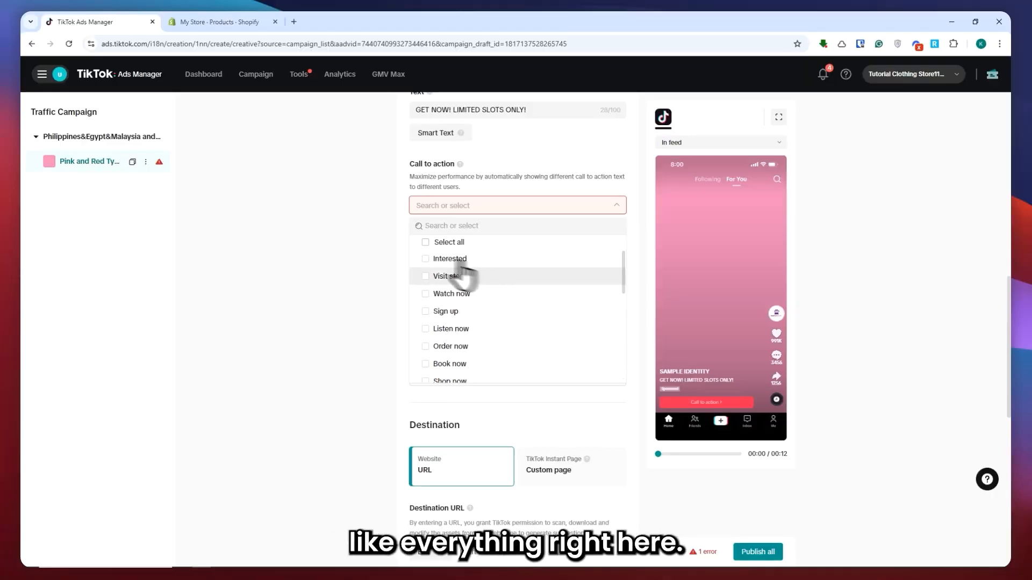
Select the Interested, Visit store, Watch now, Sign up, Listen now and Book now calls to action.
click(426, 259)
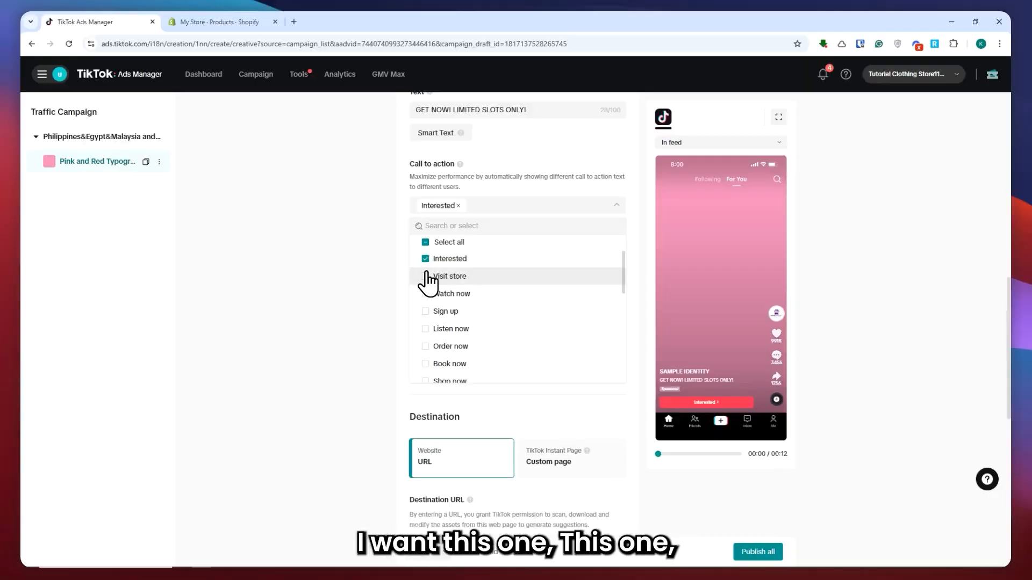
click(427, 277)
click(428, 293)
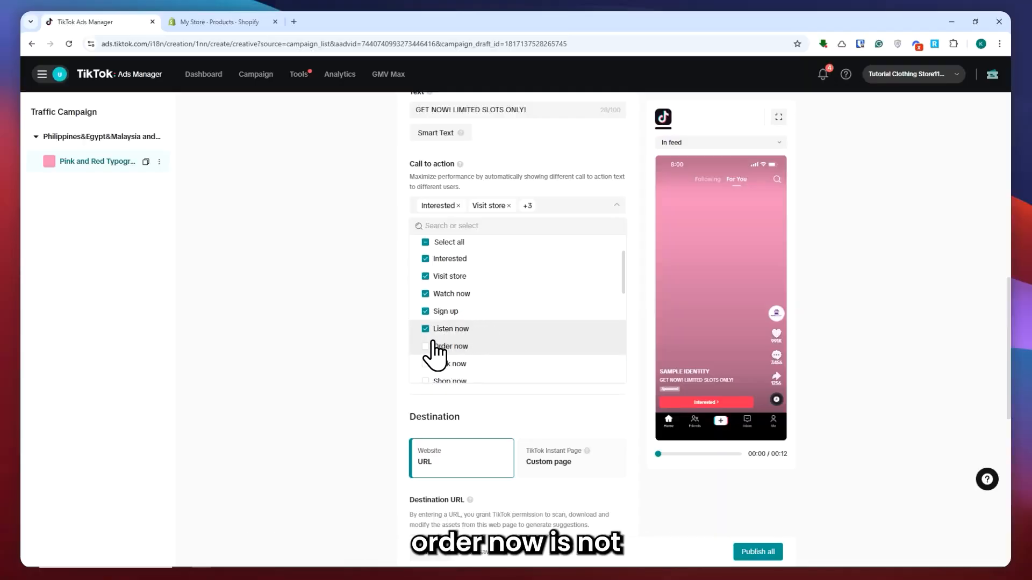
click(480, 365)
Add Shop now to the selected calls to action and close the options list.
scroll(502, 365, down, 1)
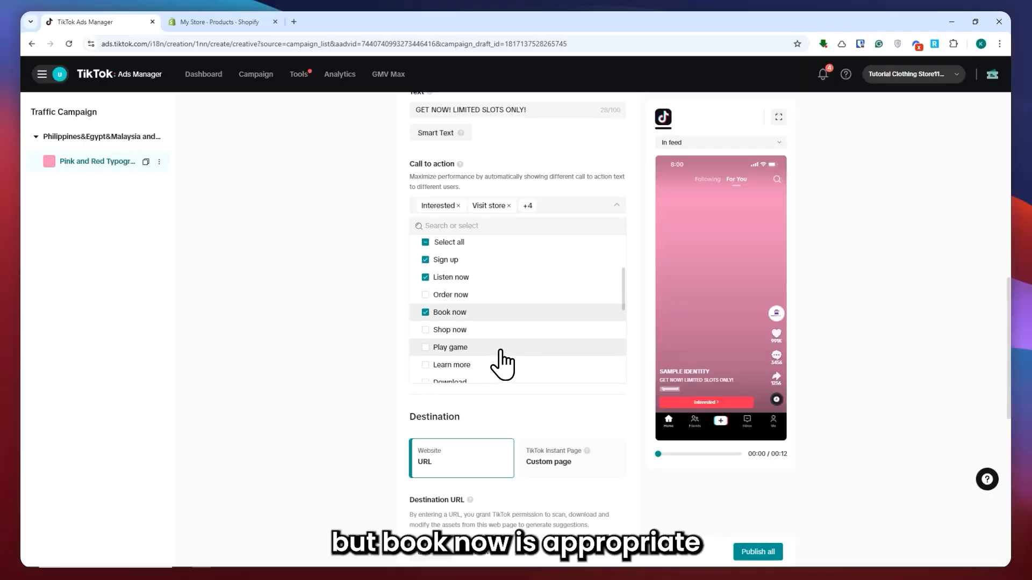
scroll(477, 350, down, 1)
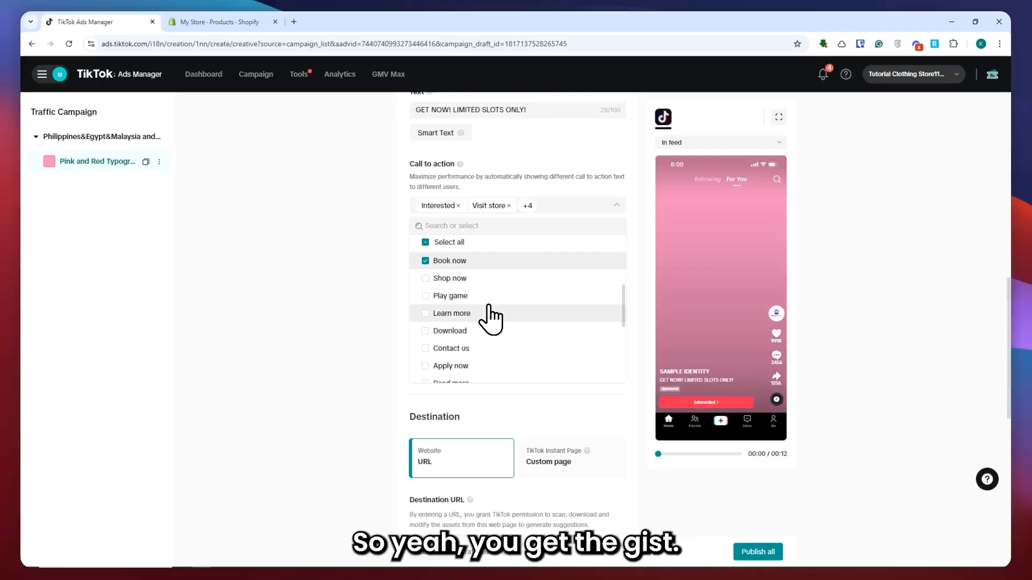
scroll(484, 339, down, 5)
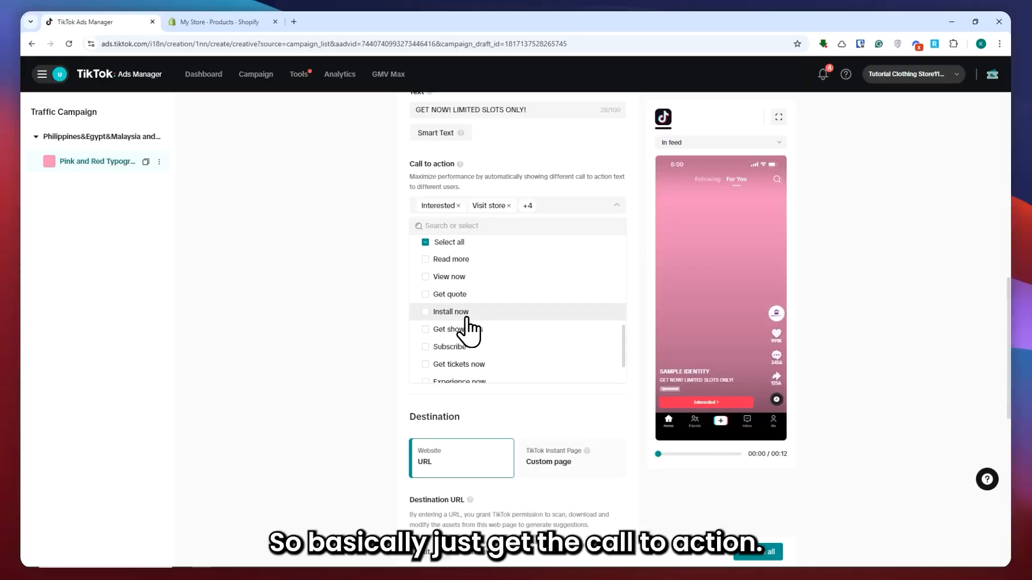
scroll(482, 336, up, 3)
scroll(500, 338, up, 3)
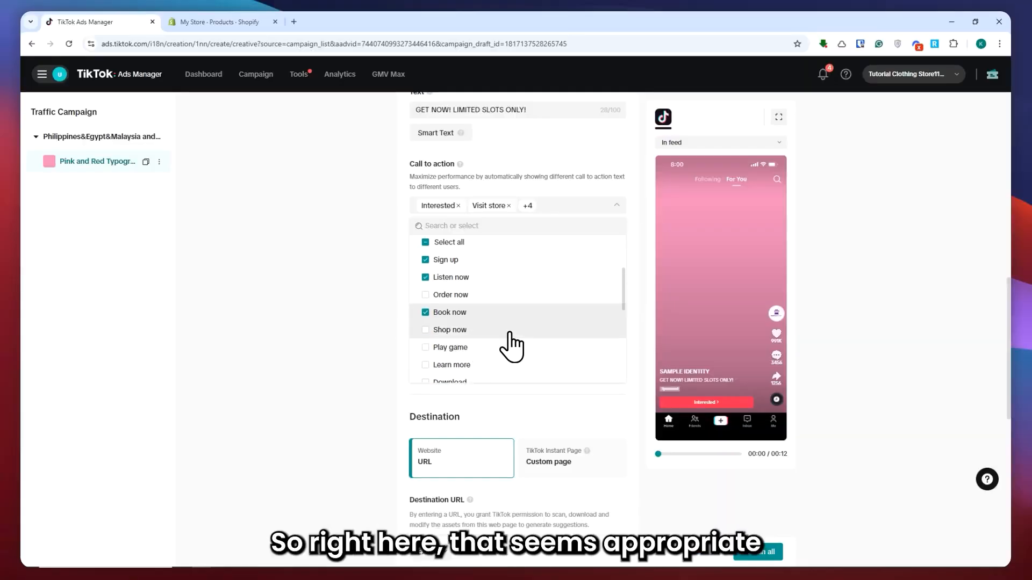
scroll(505, 341, down, 1)
click(434, 366)
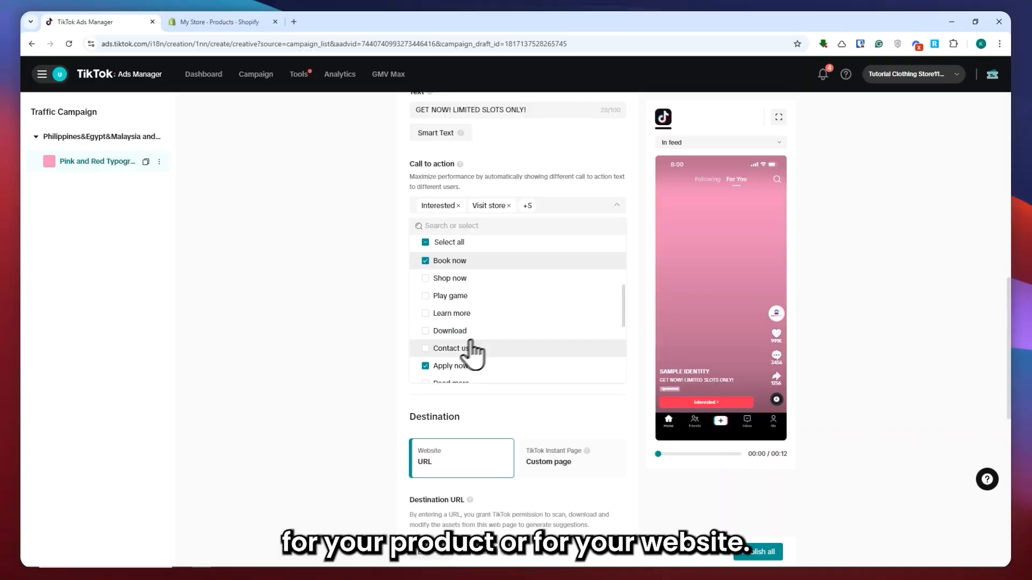
click(425, 366)
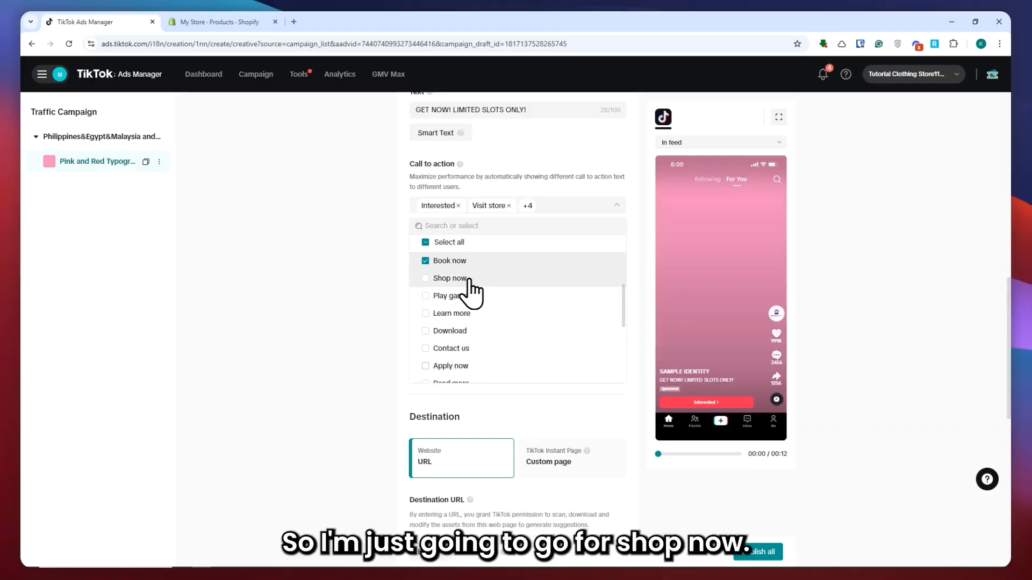
click(427, 278)
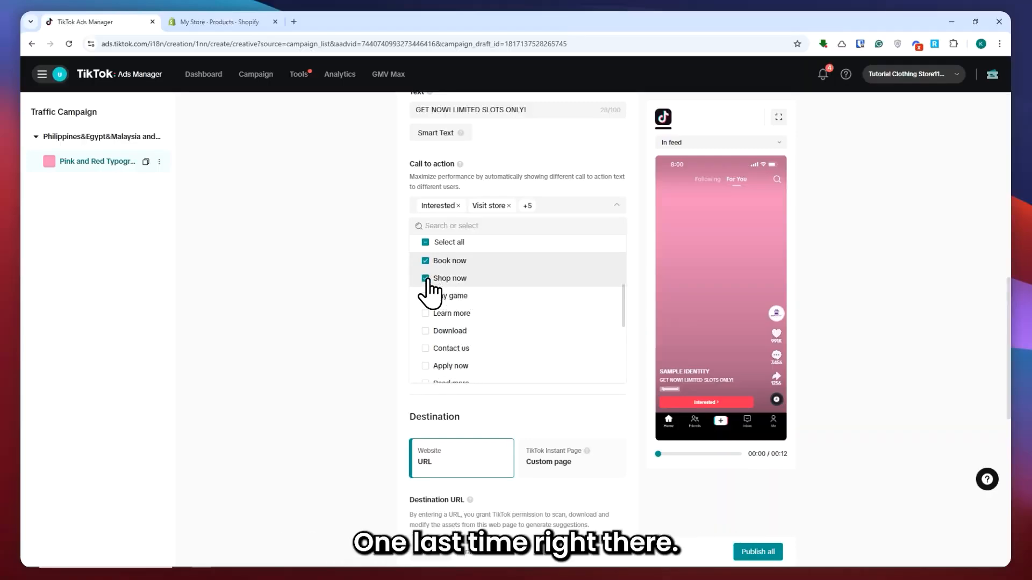
click(366, 235)
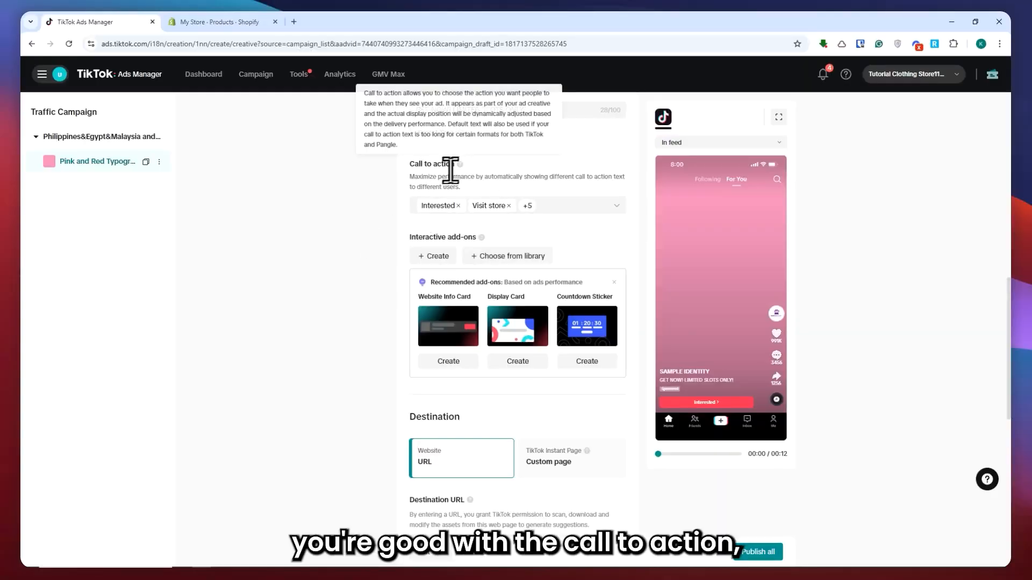
drag(407, 238, 476, 242)
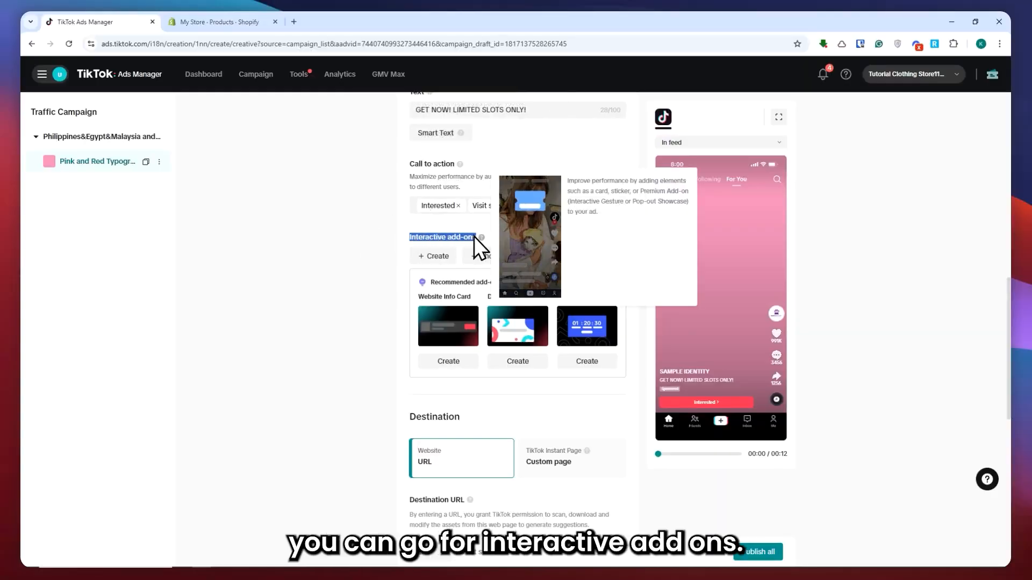
click(386, 248)
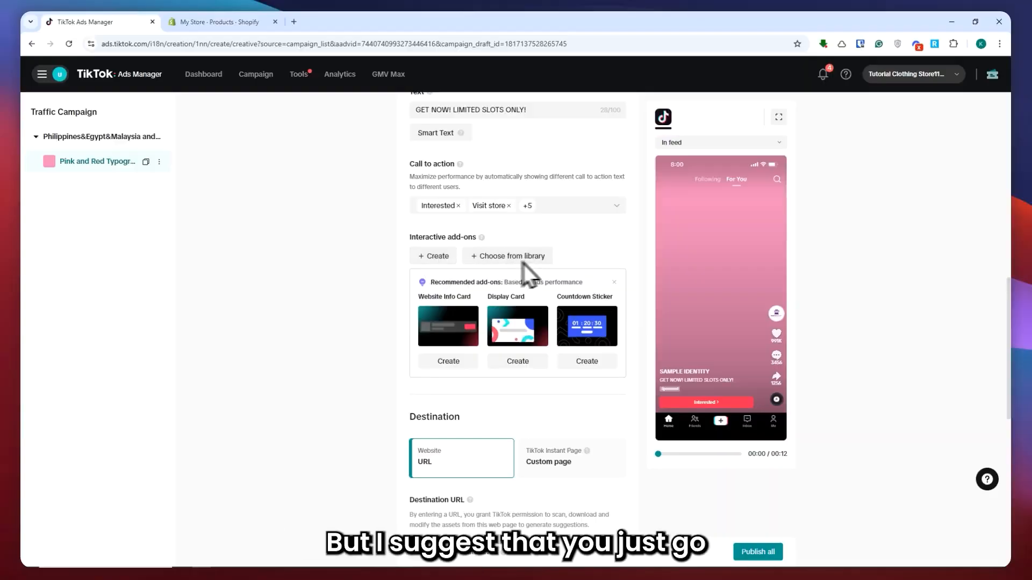
drag(433, 283, 497, 286)
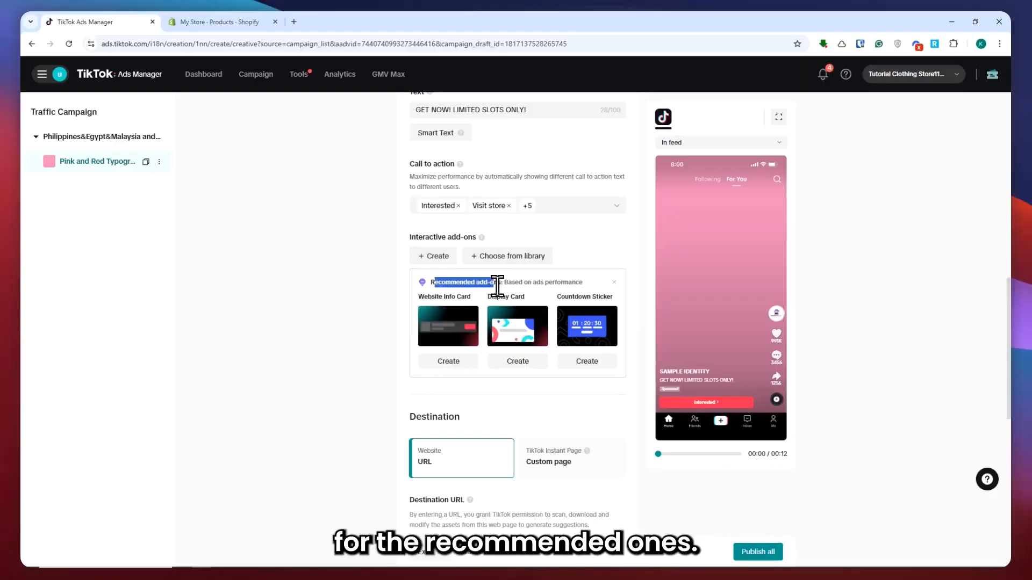
click(500, 285)
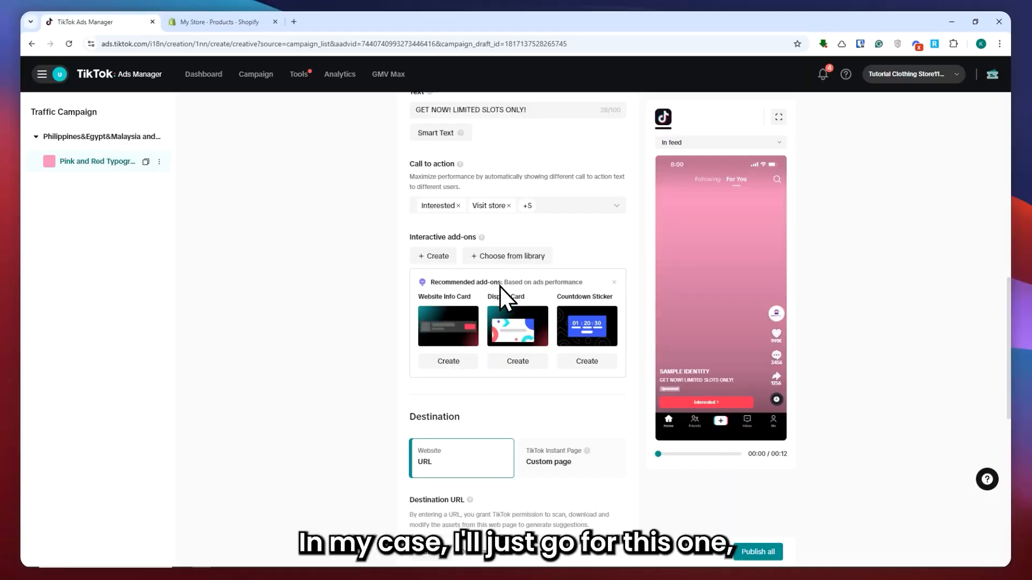
Create a Website Info Card interactive add-on and open its website URL field.
click(450, 361)
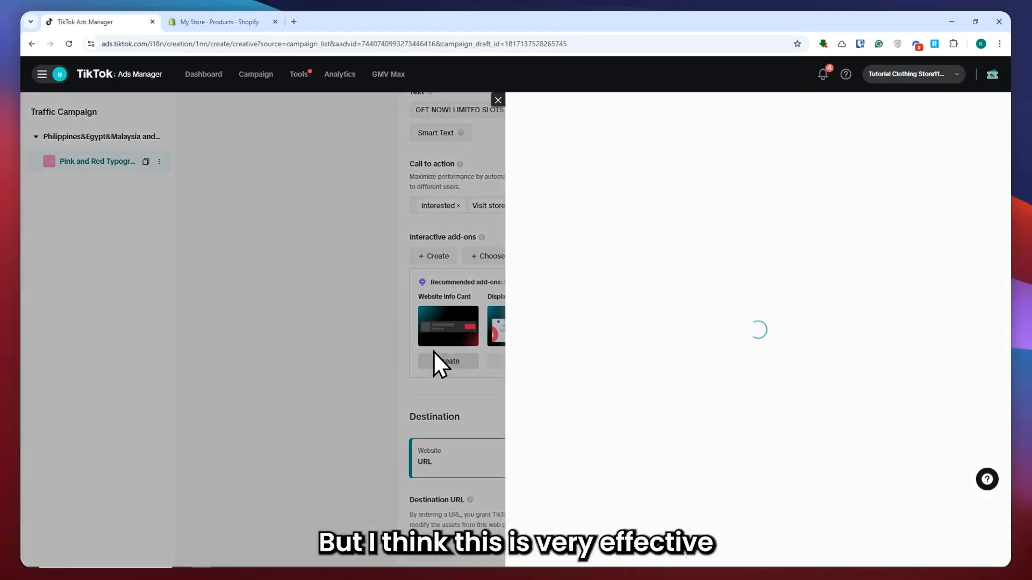
click(565, 203)
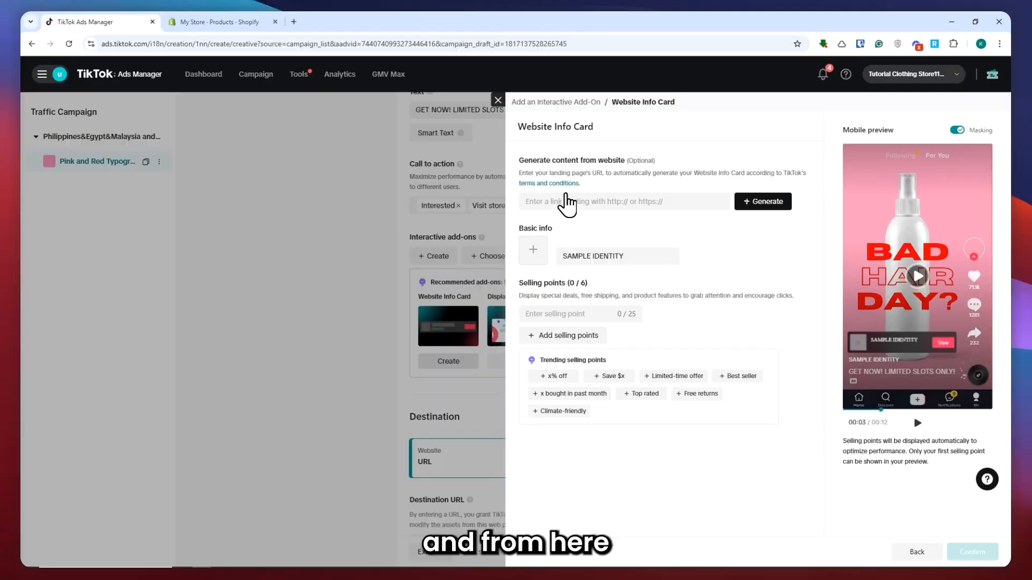
drag(533, 161, 626, 163)
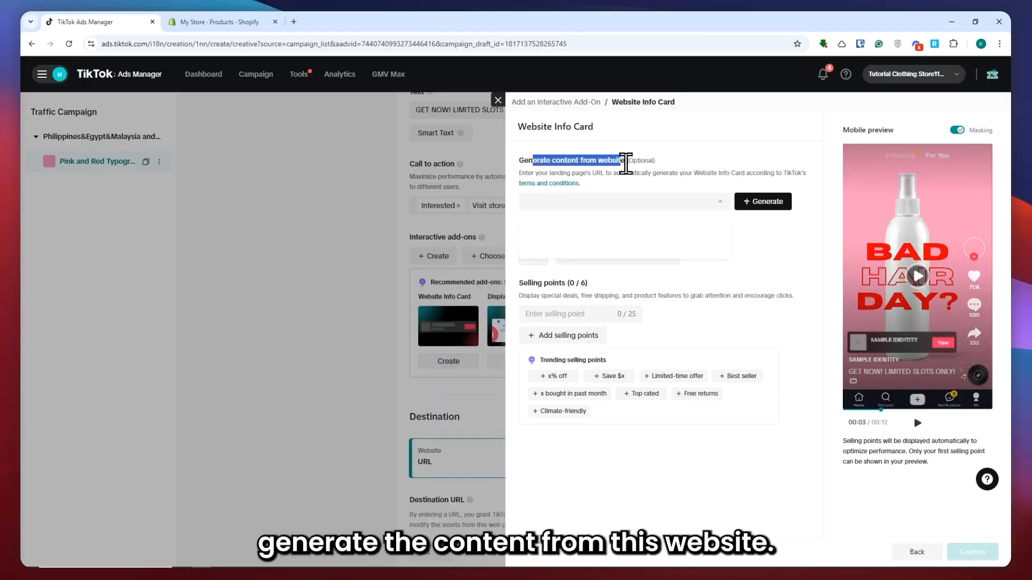
click(609, 191)
click(601, 203)
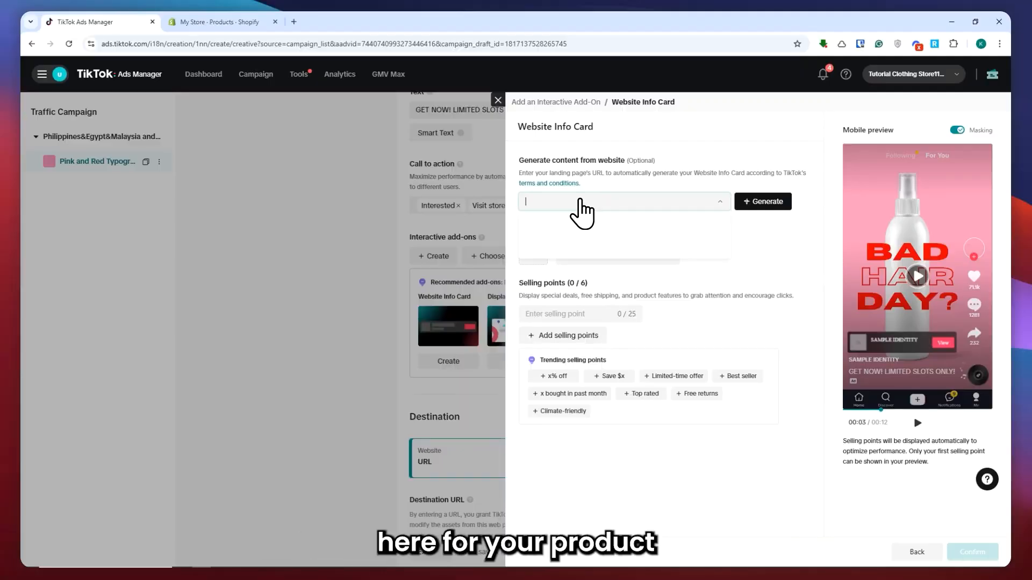
Copy the product's online store preview URL from Shopify and paste it into the card's generate-content website field.
click(237, 22)
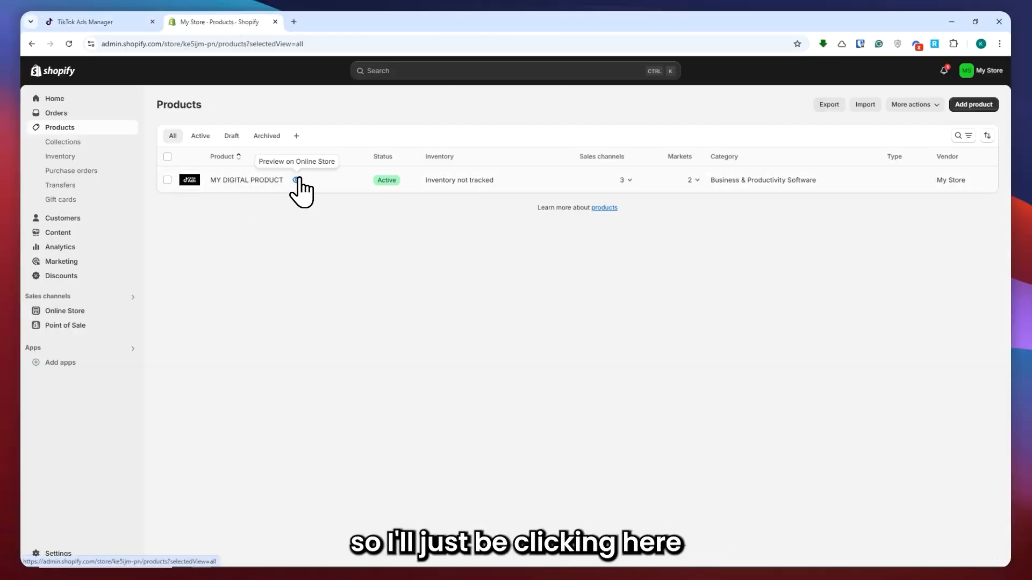
click(297, 180)
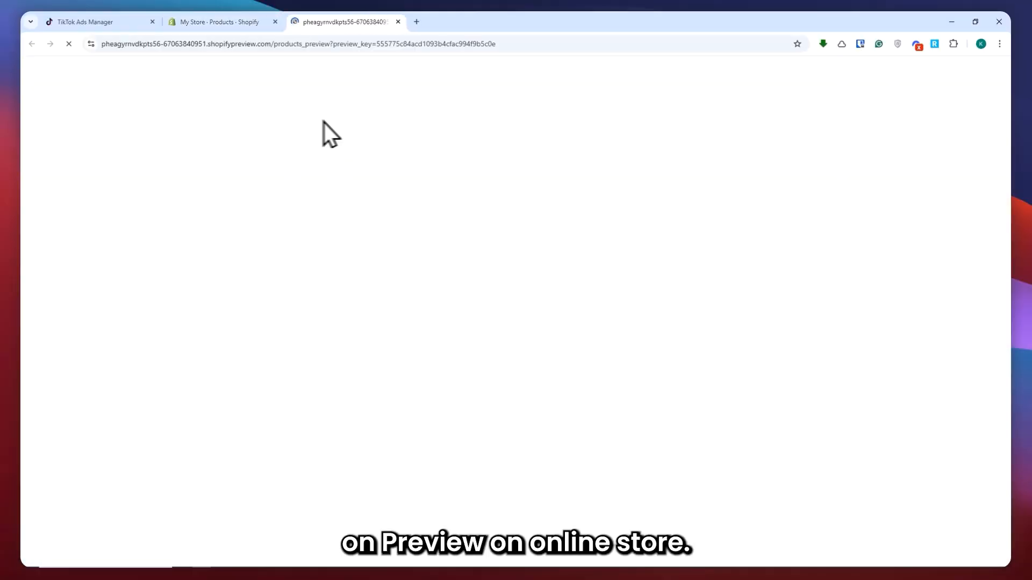
click(279, 45)
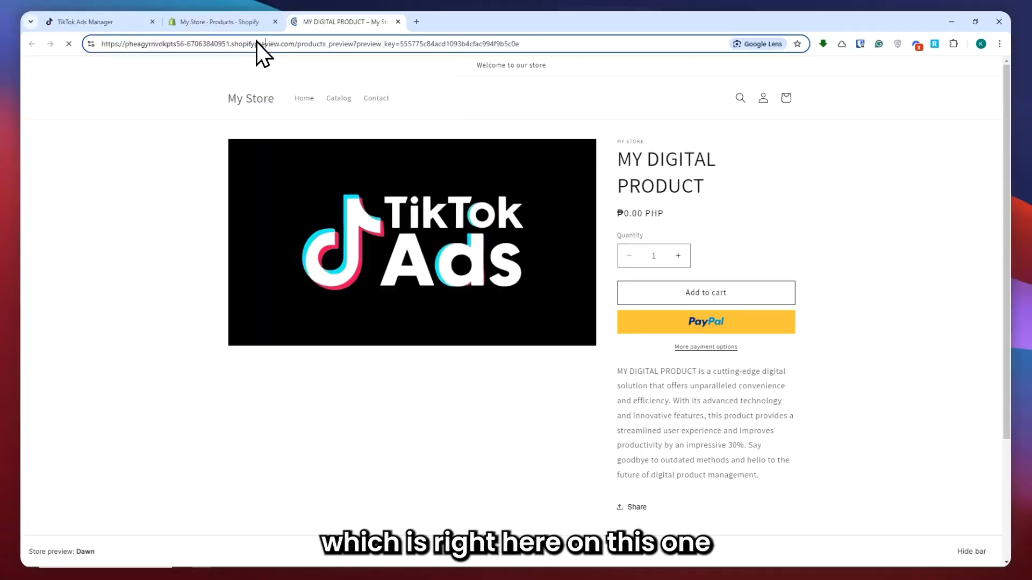
right_click(256, 42)
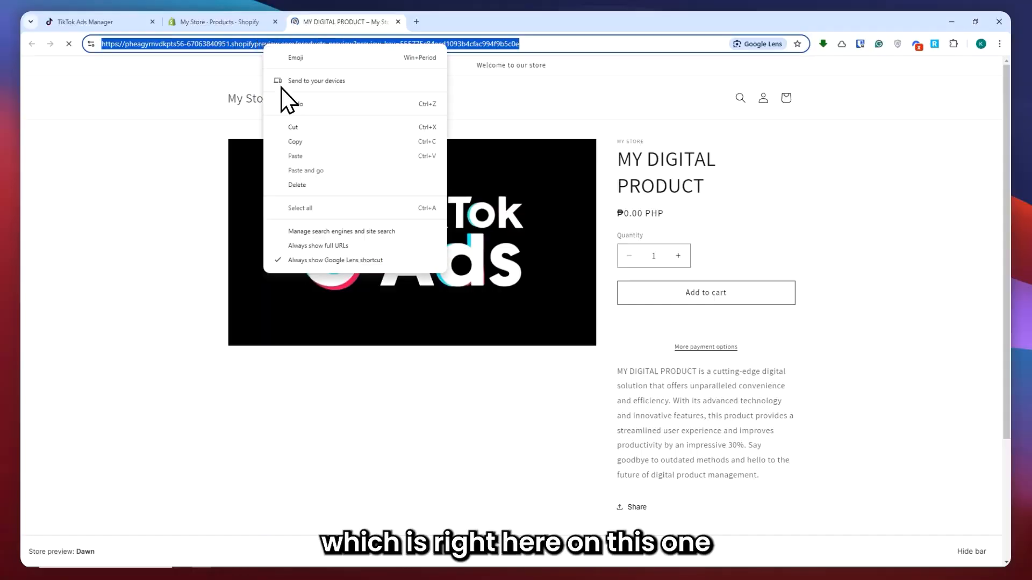
click(298, 141)
click(116, 26)
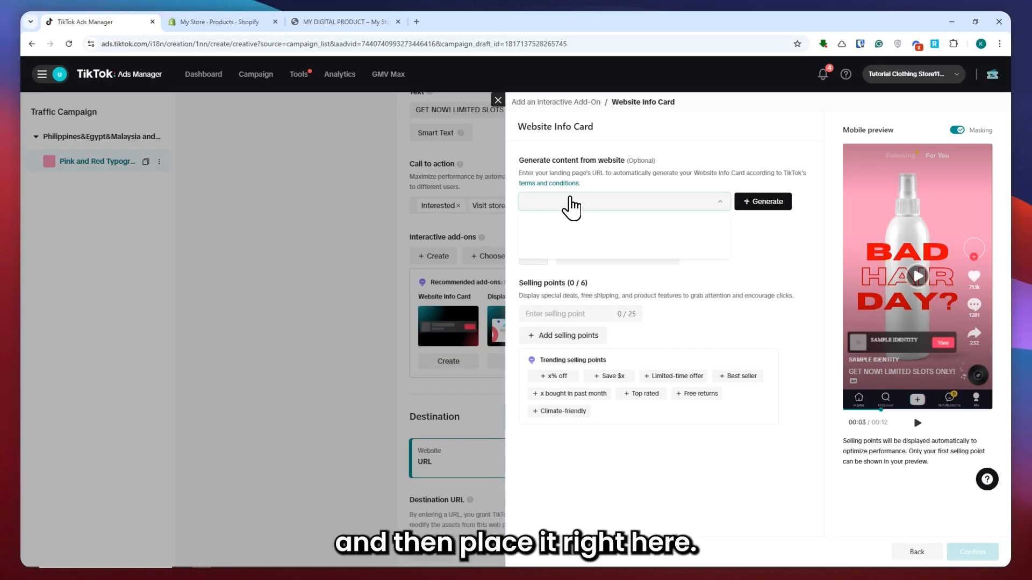
right_click(568, 201)
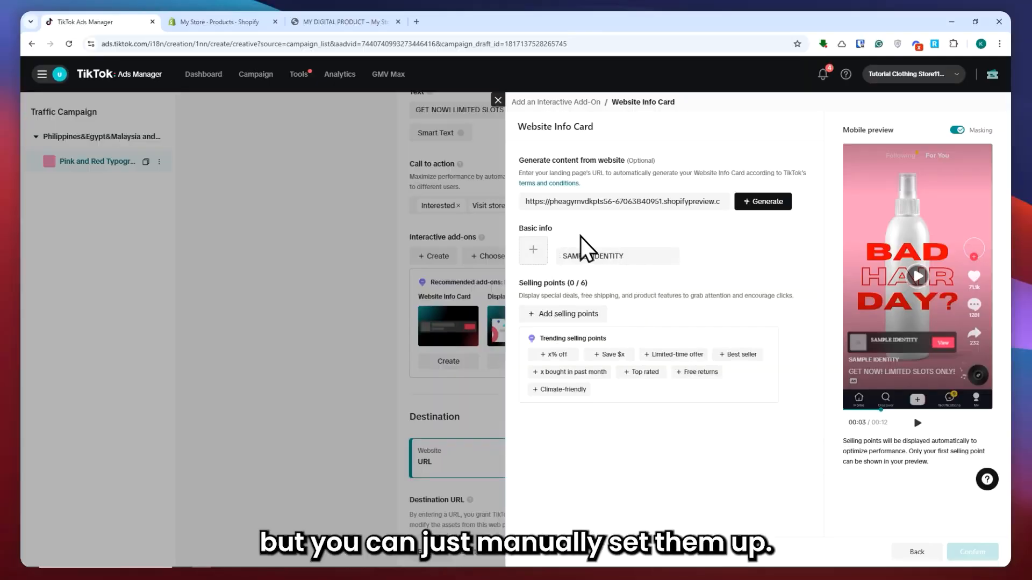
Upload the purple minimalist simple store logo as the card's logo and confirm the crop.
click(534, 248)
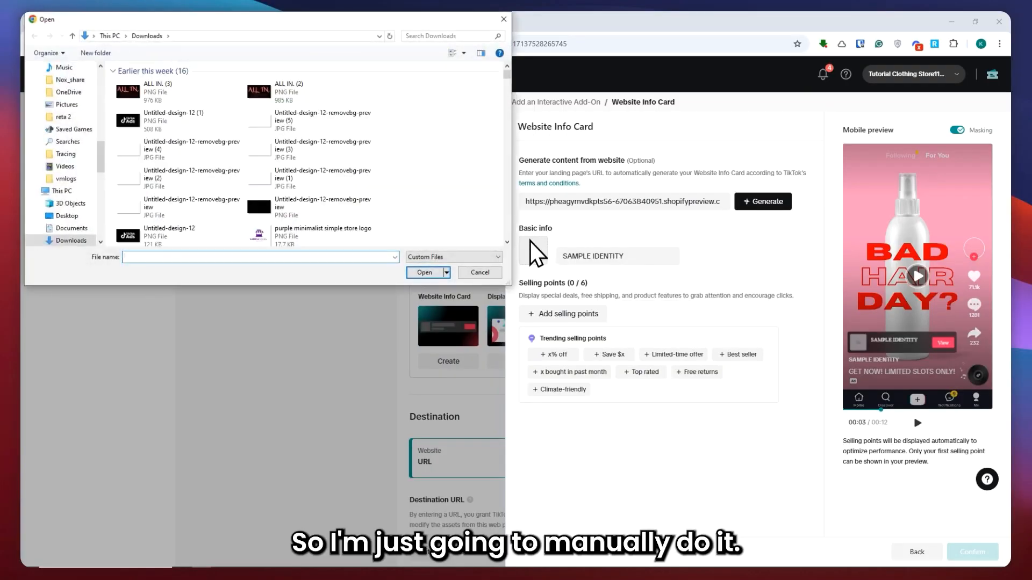
click(272, 232)
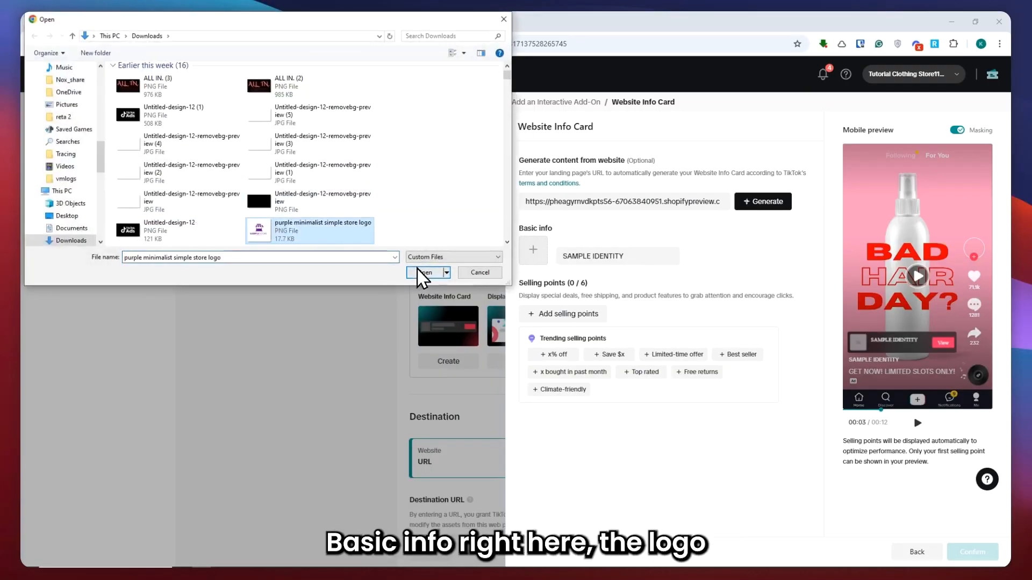
click(424, 273)
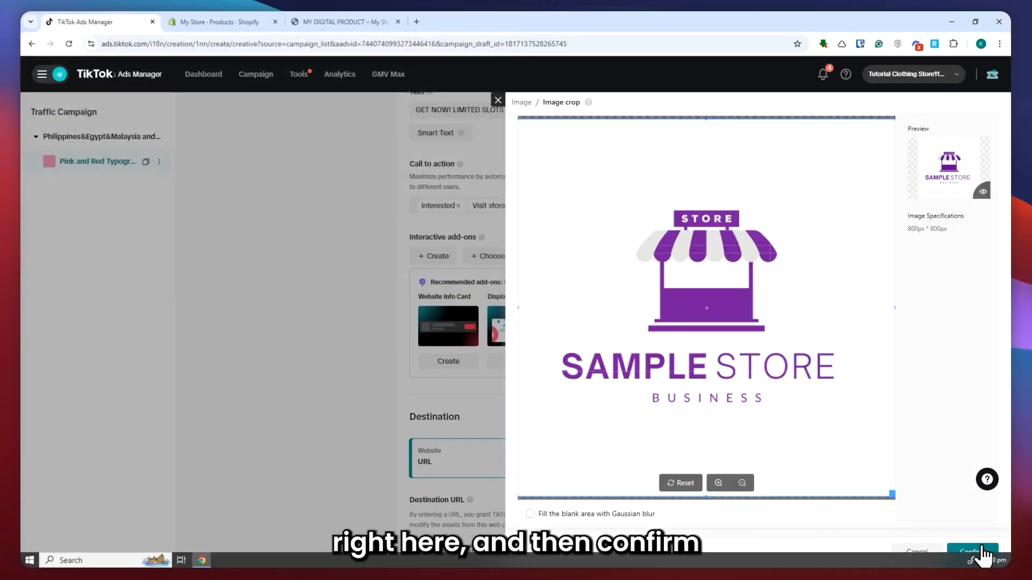
click(977, 552)
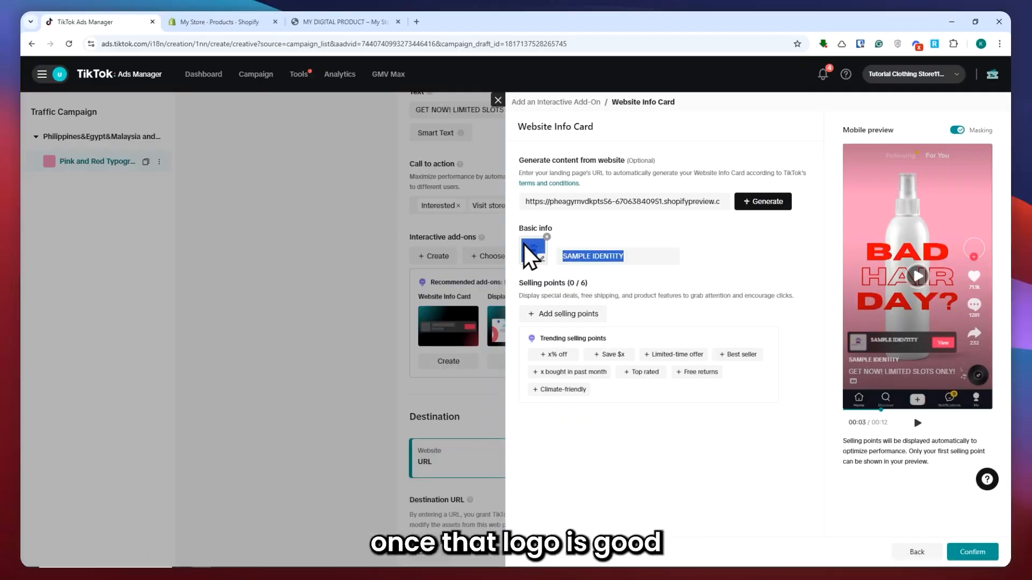
Add the Limited-time offer, Best seller, Top rated, Free returns and Climate-friendly selling points, then confirm the card.
click(608, 262)
click(613, 276)
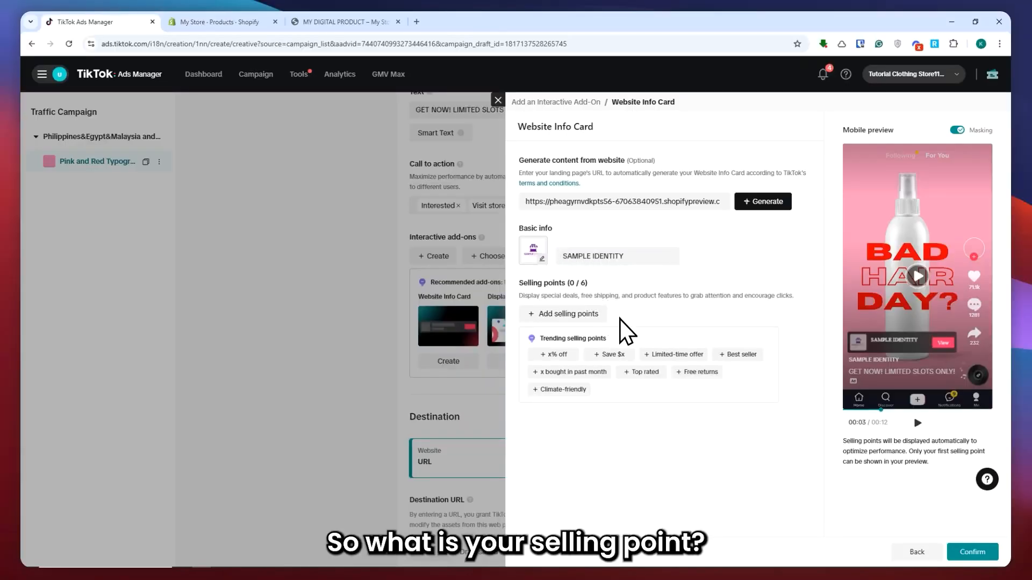
click(667, 354)
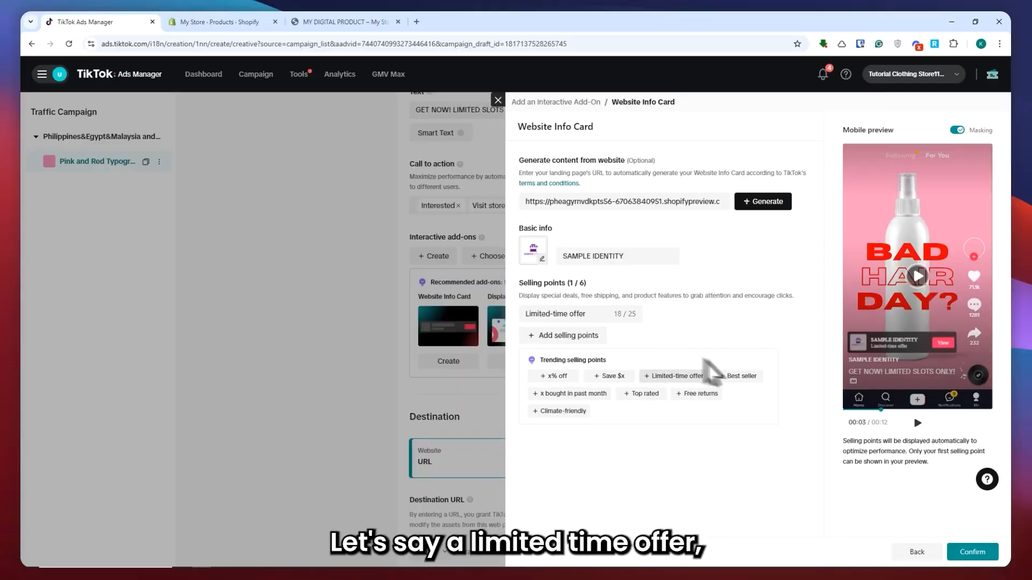
click(736, 375)
click(650, 414)
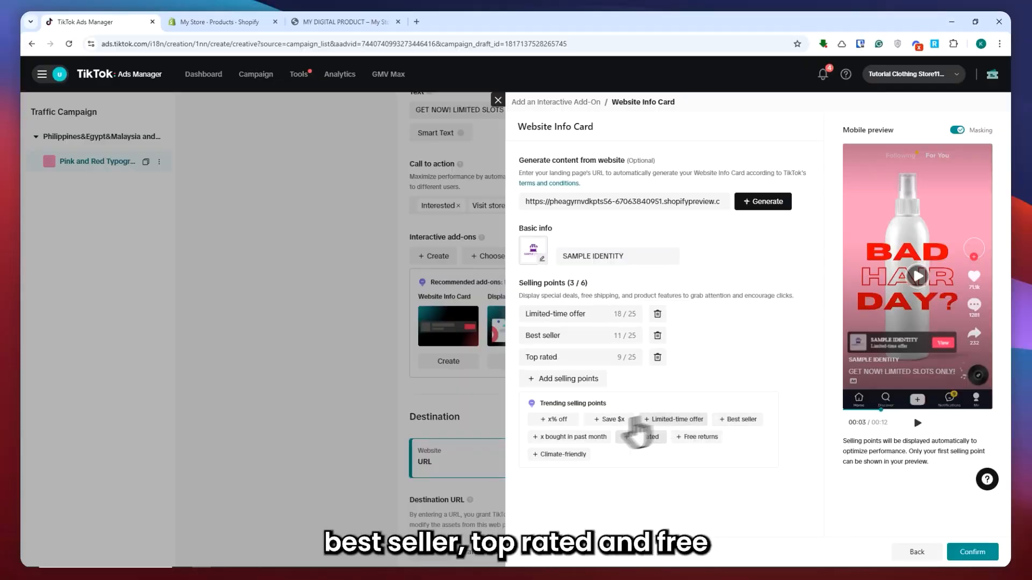
click(694, 437)
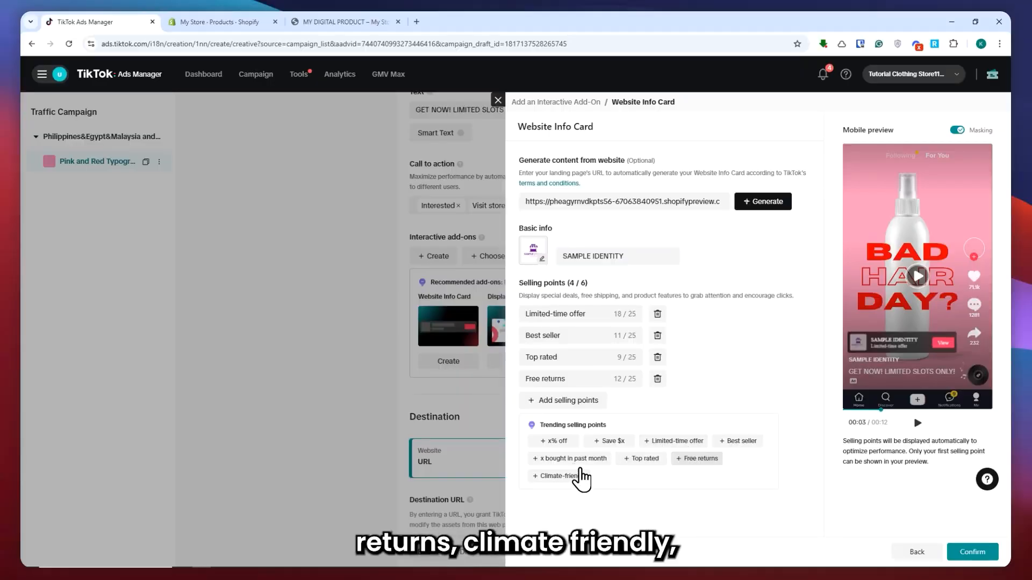
click(573, 477)
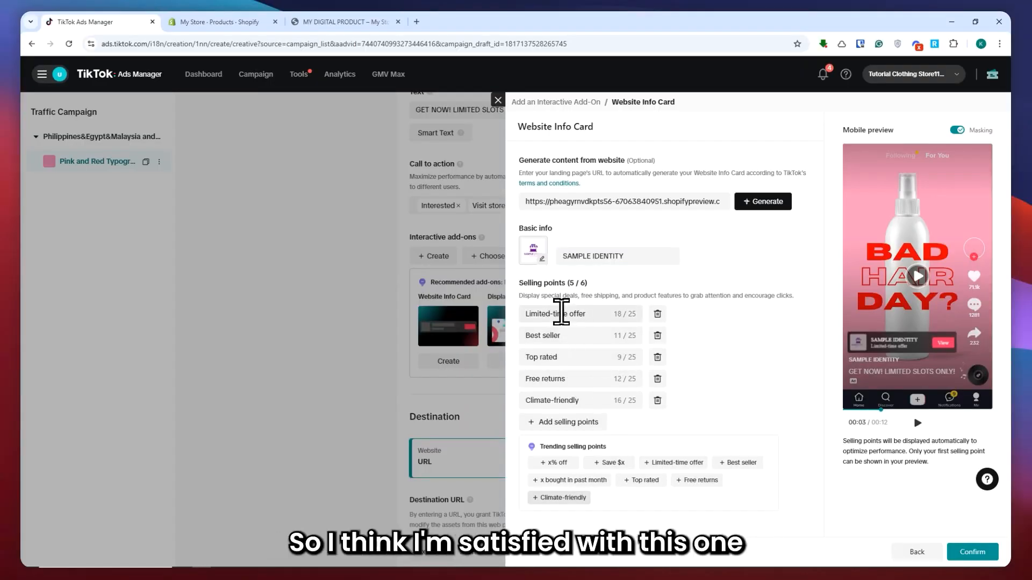
click(960, 554)
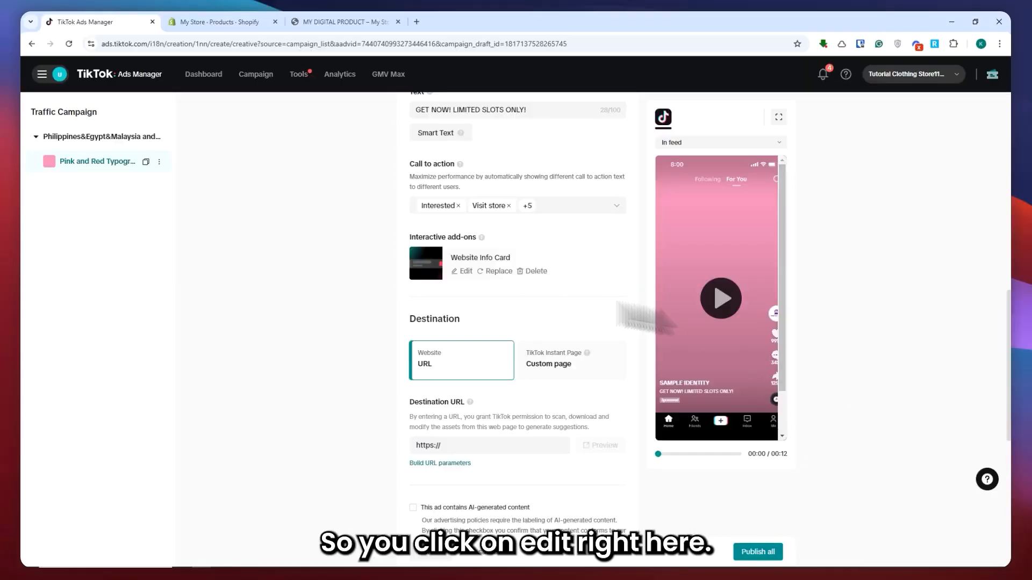
Reopen the Website Info Card editor and close it without saving changes.
click(465, 272)
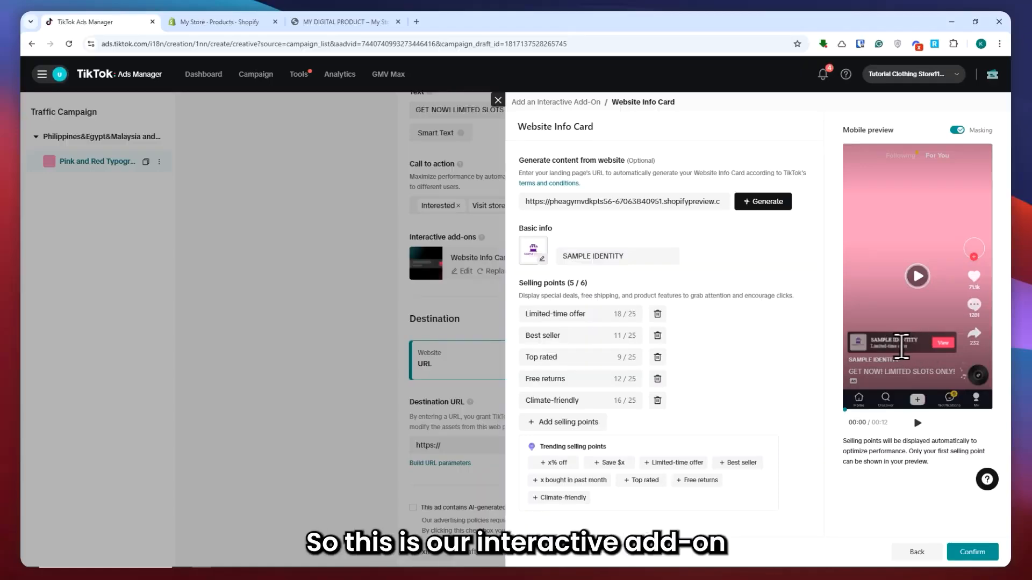
click(395, 294)
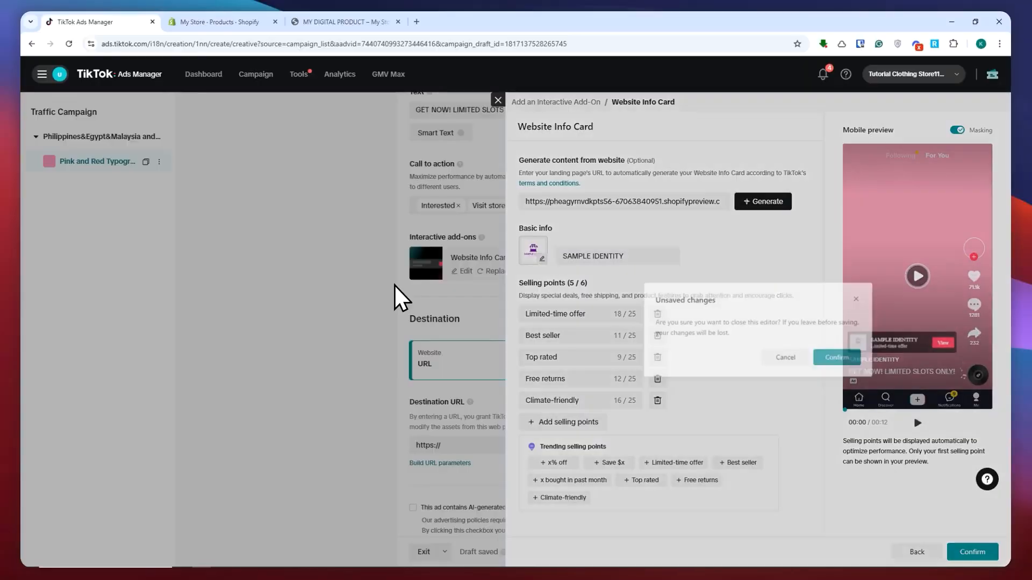
click(825, 362)
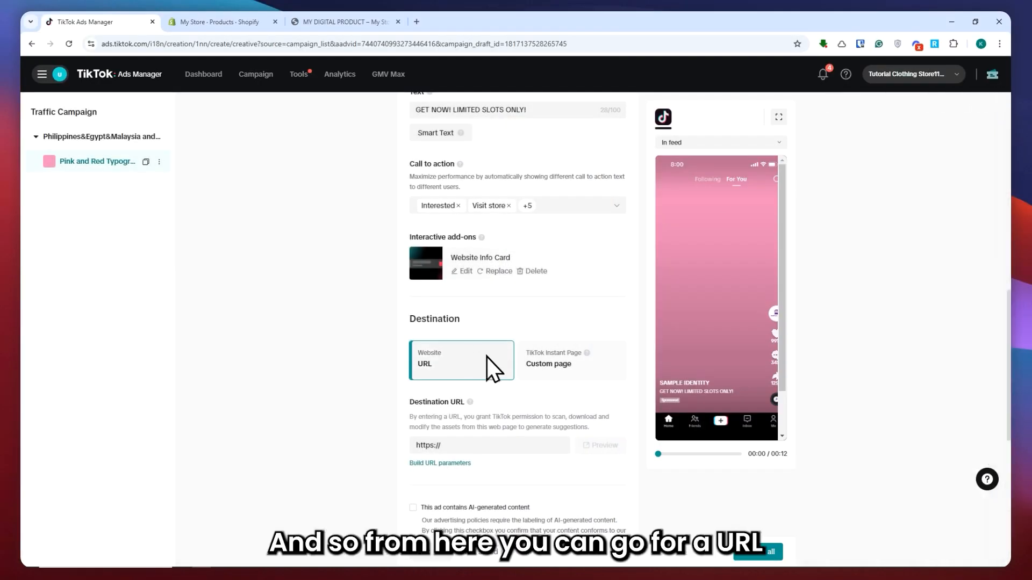
scroll(469, 352, down, 1)
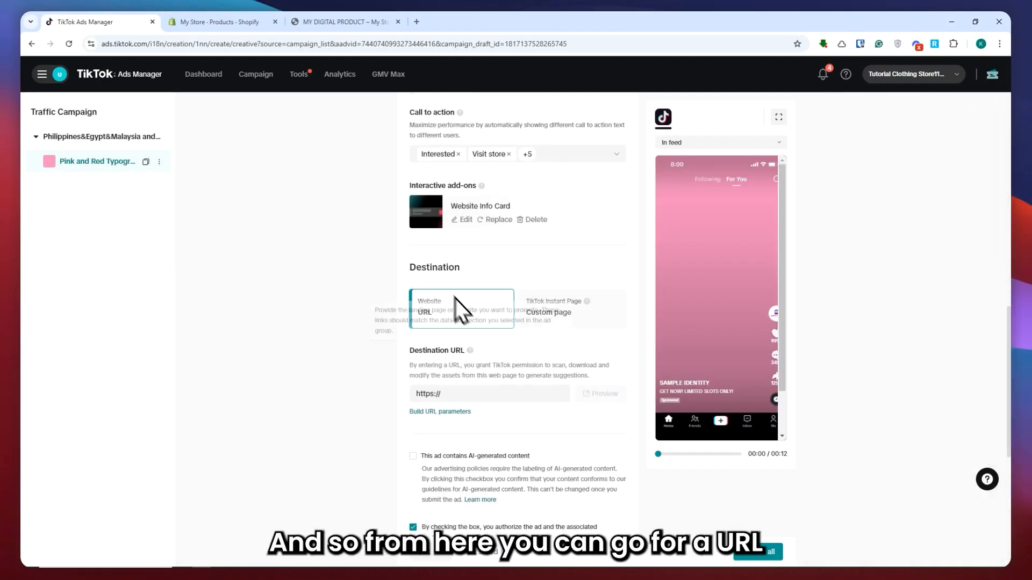
click(574, 325)
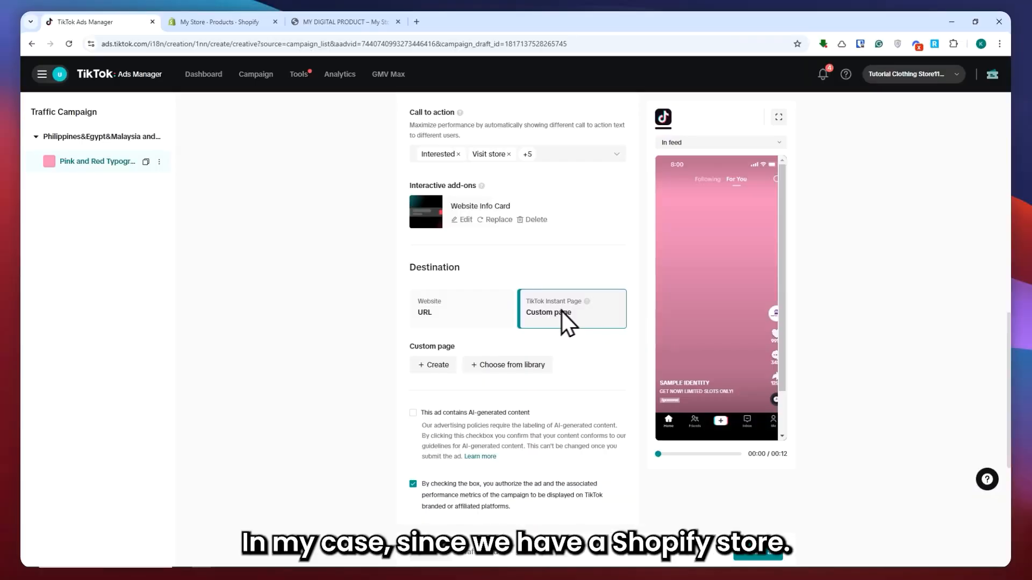
click(465, 315)
scroll(461, 341, down, 1)
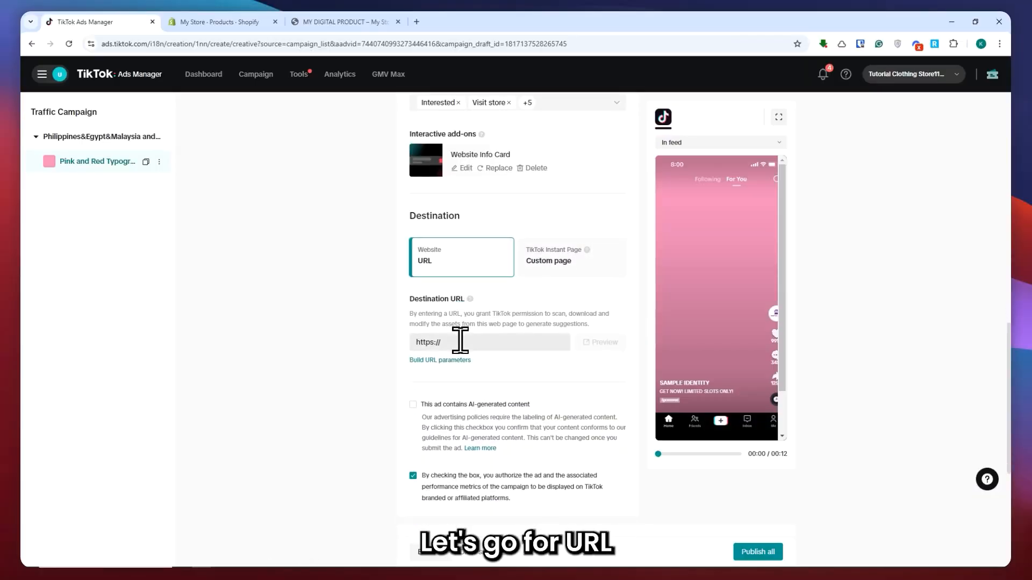
click(463, 343)
key(ctrl+v)
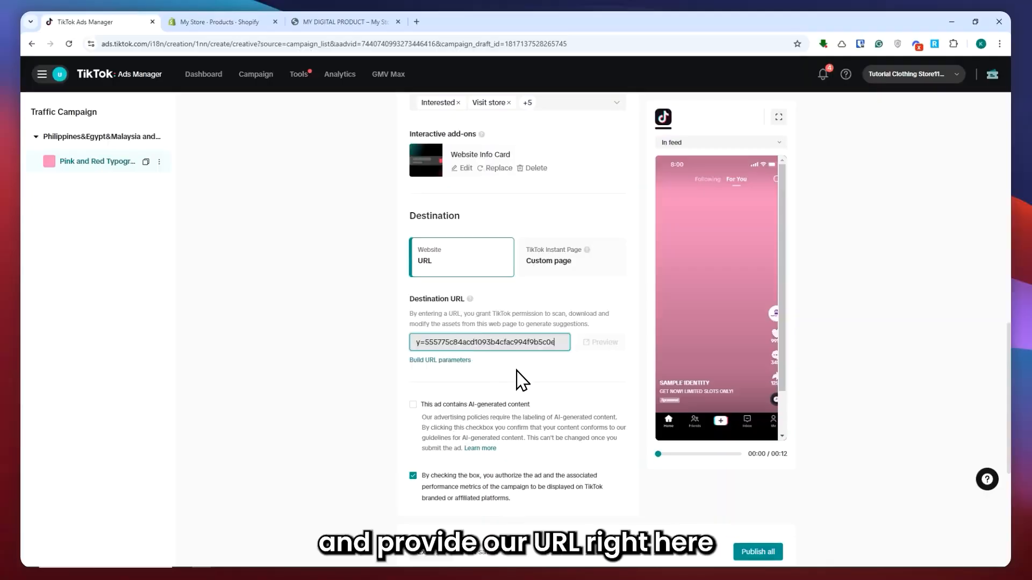
click(515, 370)
drag(467, 346, 453, 347)
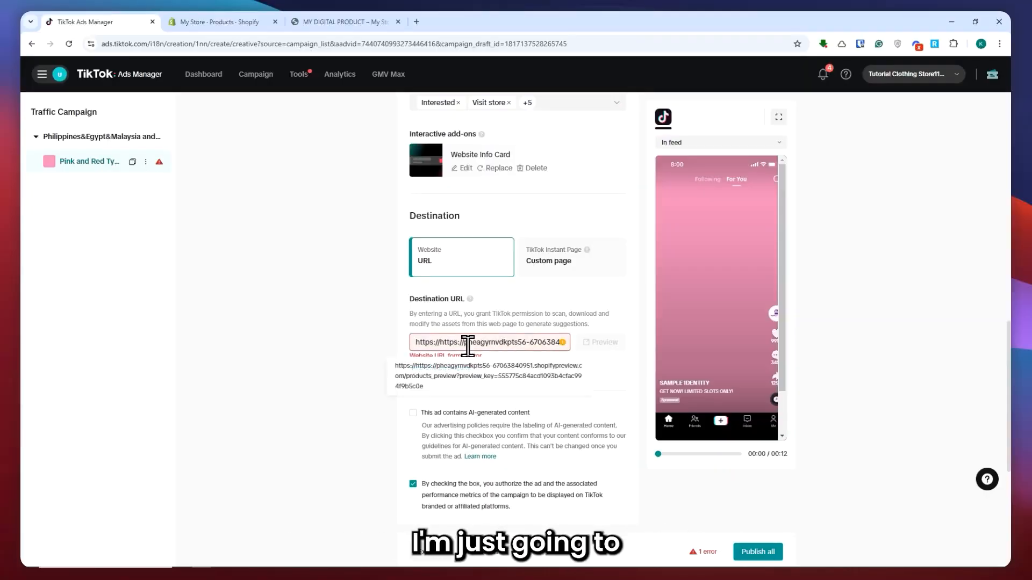
key(BackSpace)
click(523, 369)
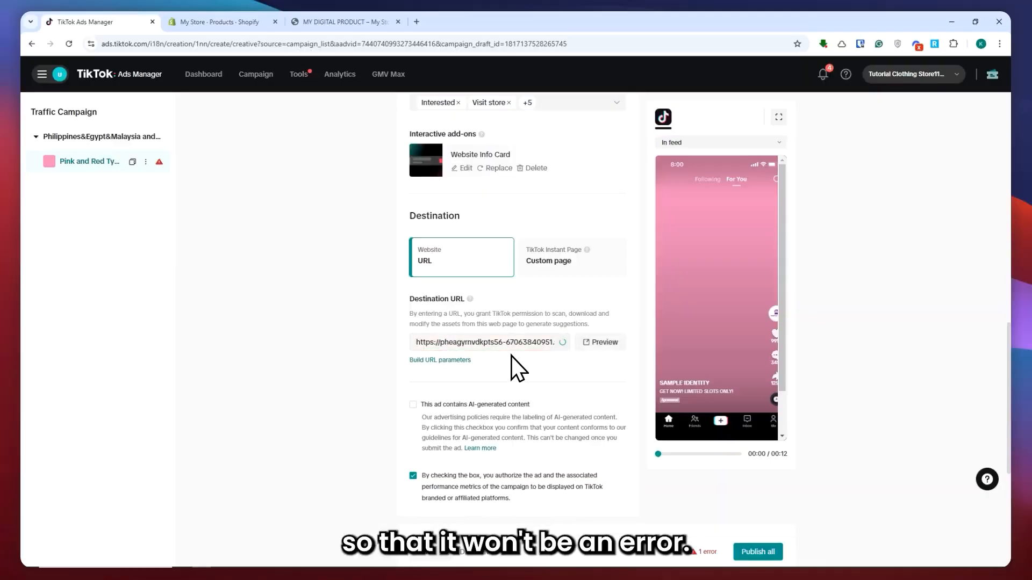
click(598, 344)
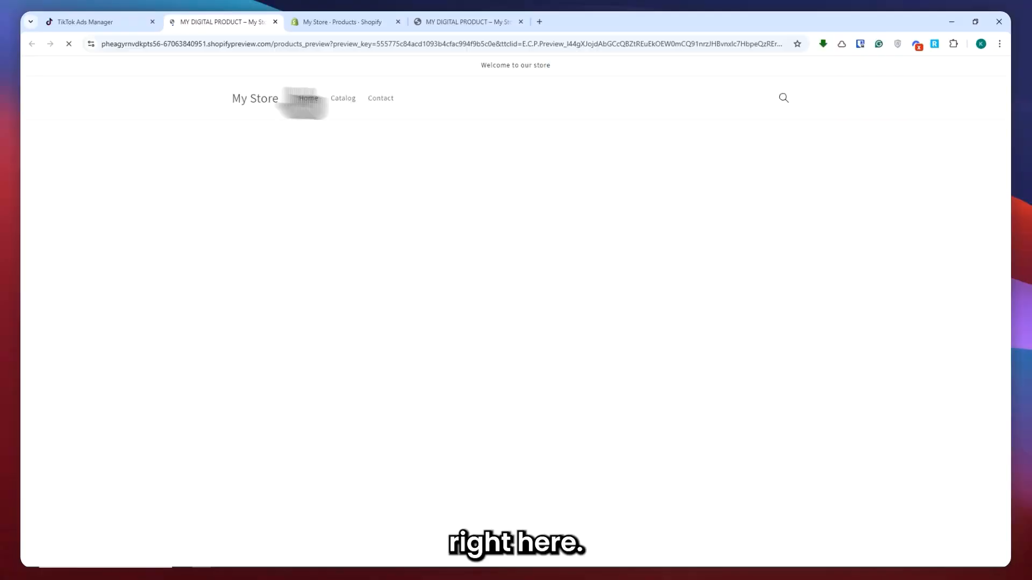
key(ctrl+w)
Review the AI-generated content option and the optional tracking settings.
scroll(531, 356, down, 3)
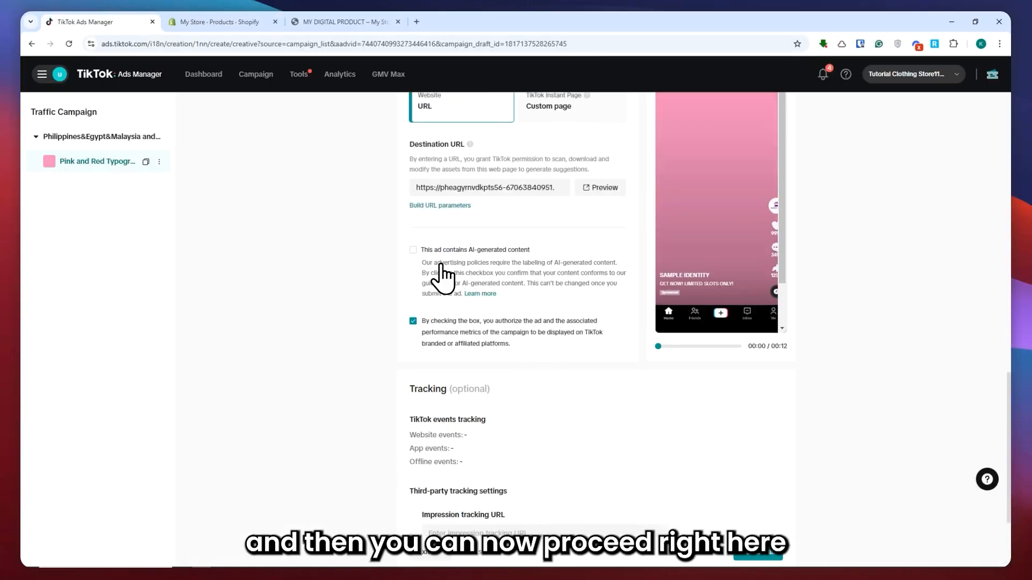
drag(435, 249, 526, 249)
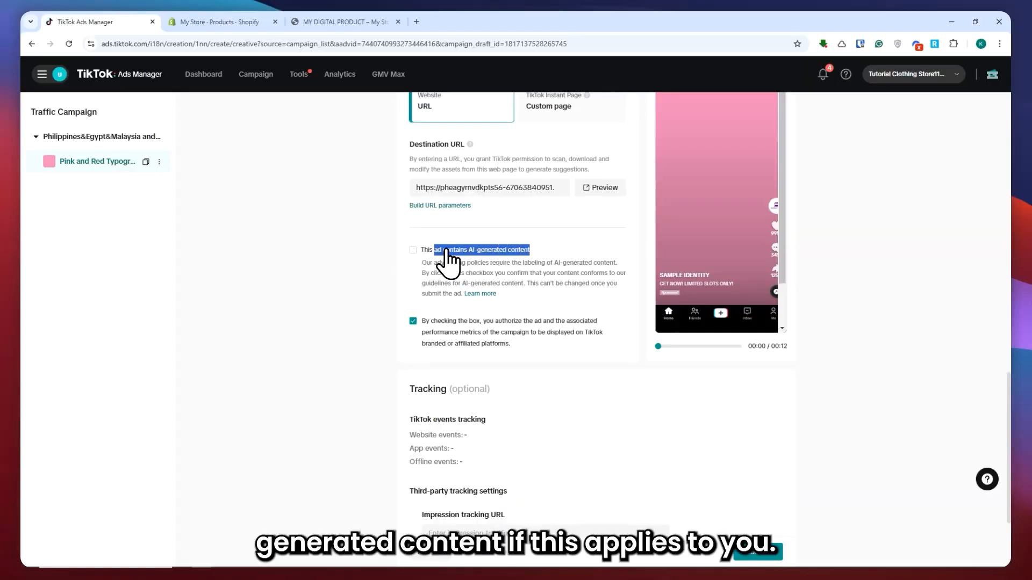
click(329, 228)
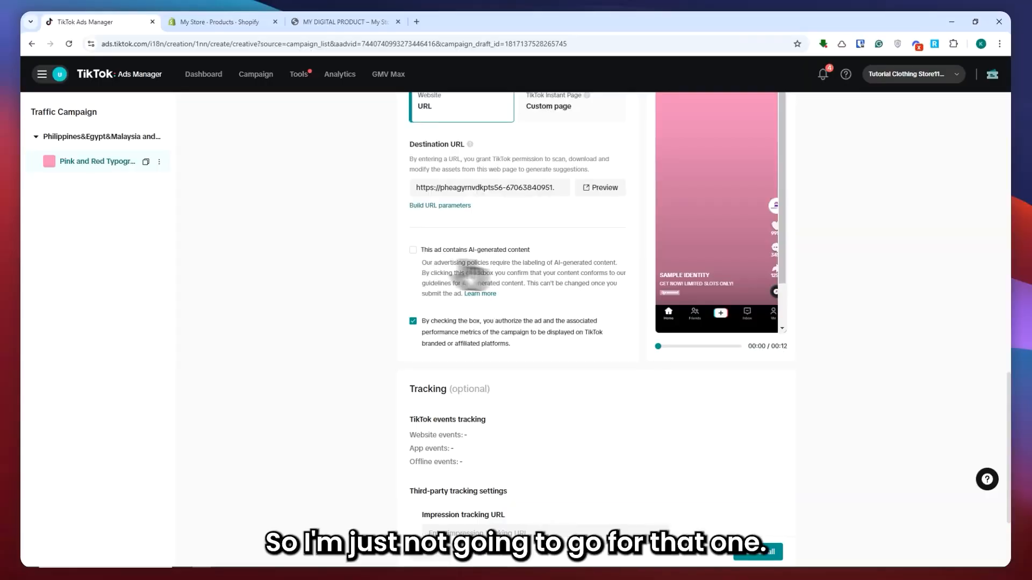
scroll(456, 263, down, 2)
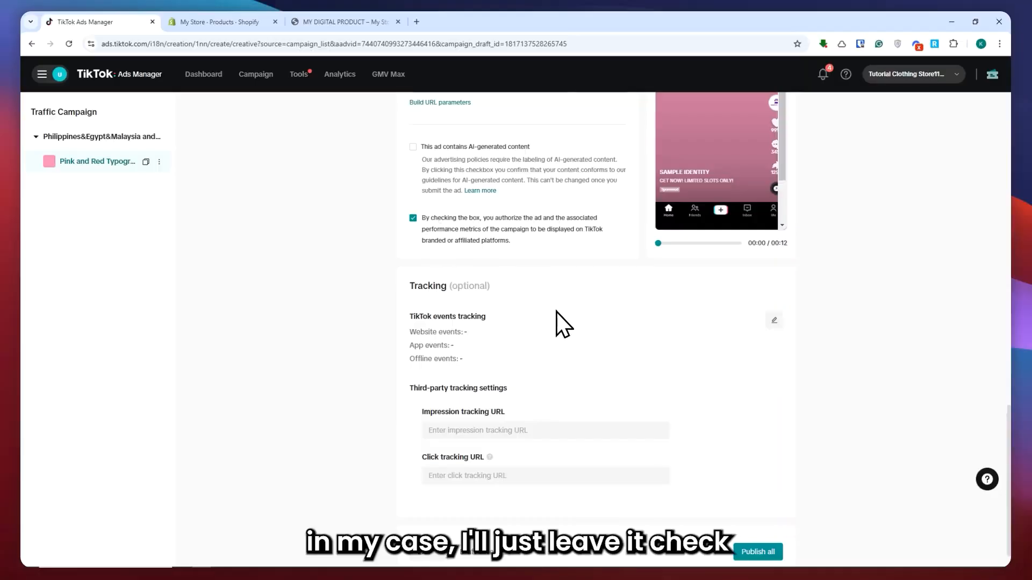
scroll(484, 300, down, 1)
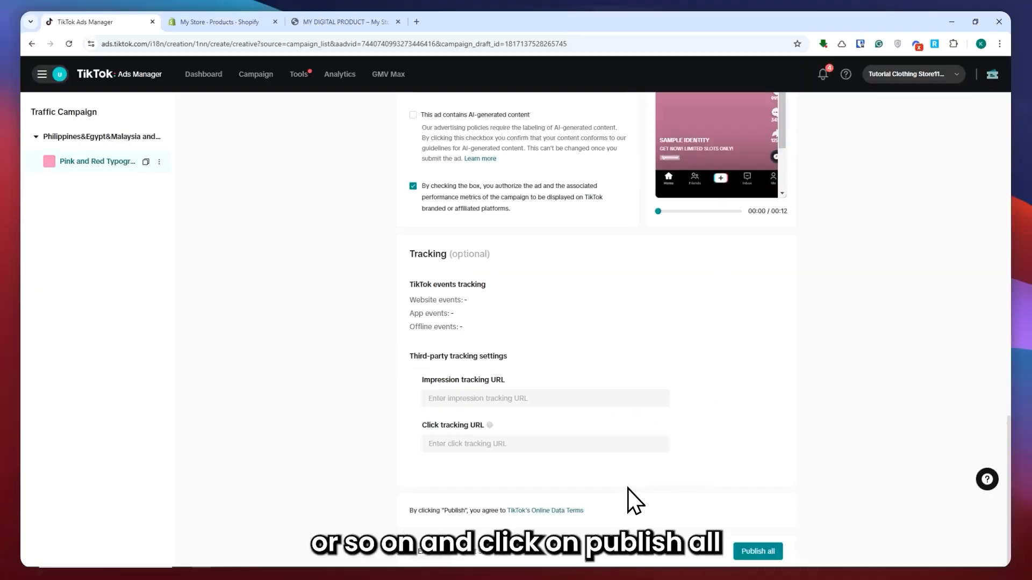
Publish all of the campaign, ad group and ad settings.
click(758, 551)
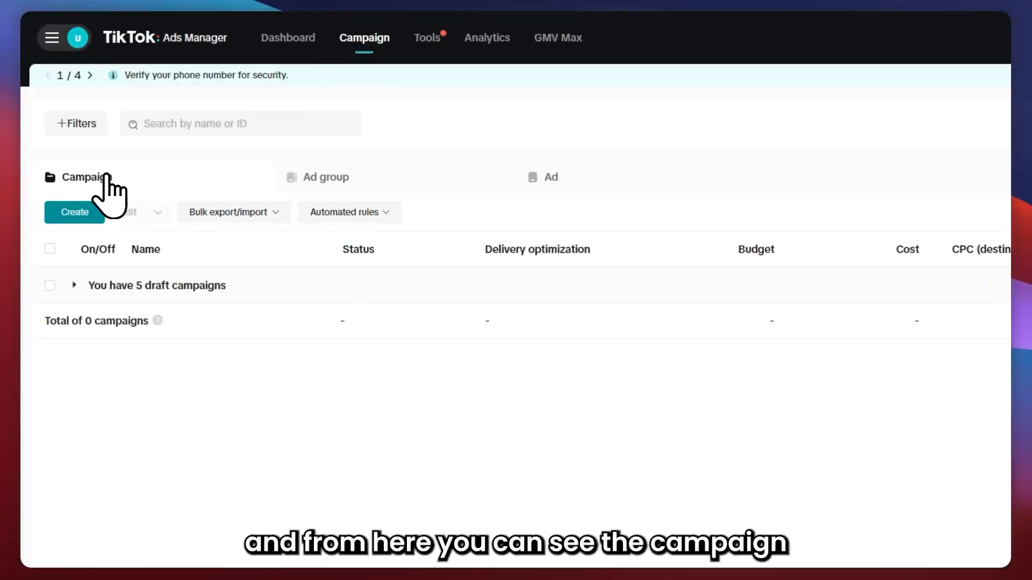
Browse the campaign, ad group and ad lists to review what exists in the account.
click(344, 177)
click(581, 172)
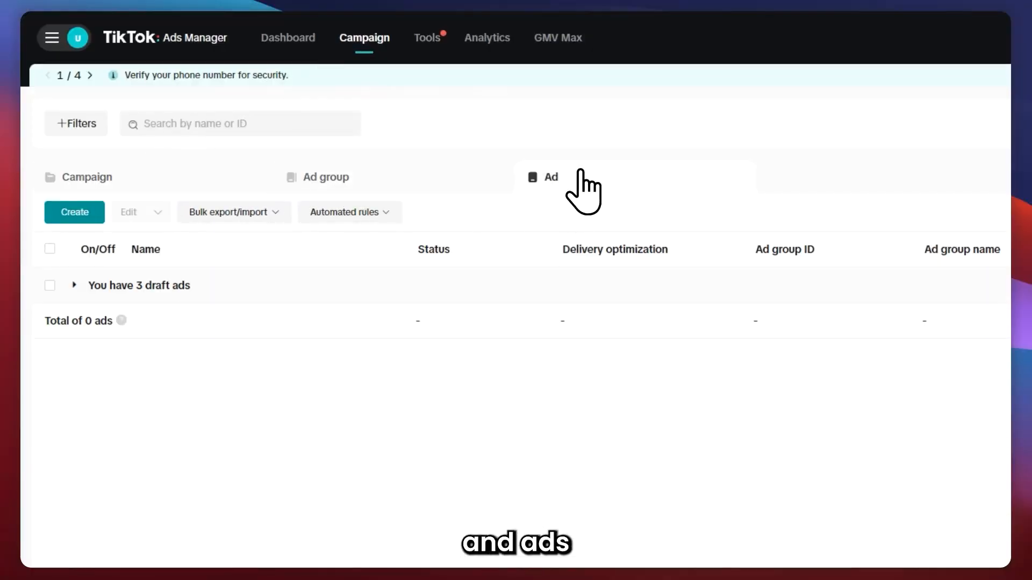
click(120, 175)
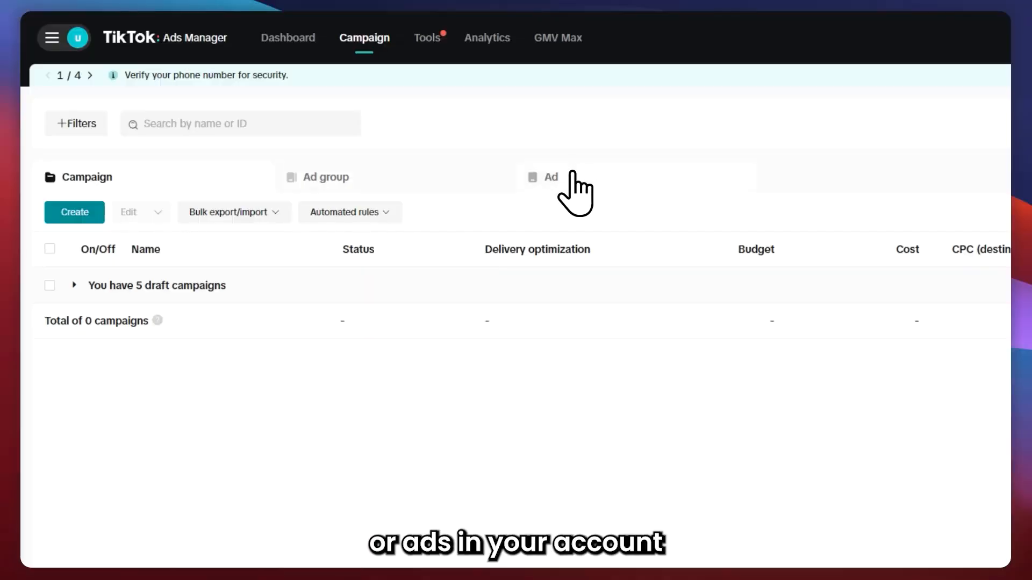
click(365, 178)
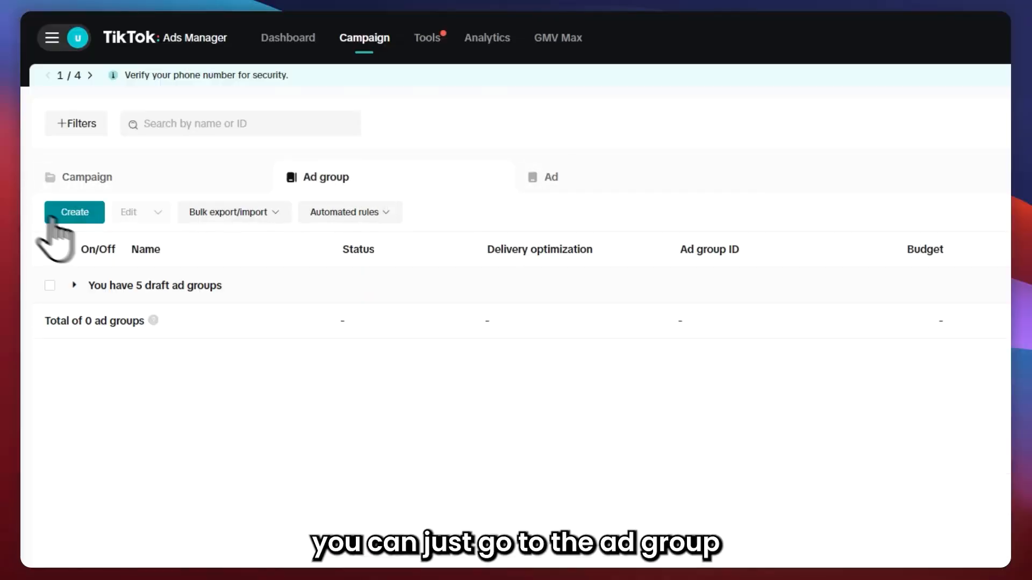
click(616, 168)
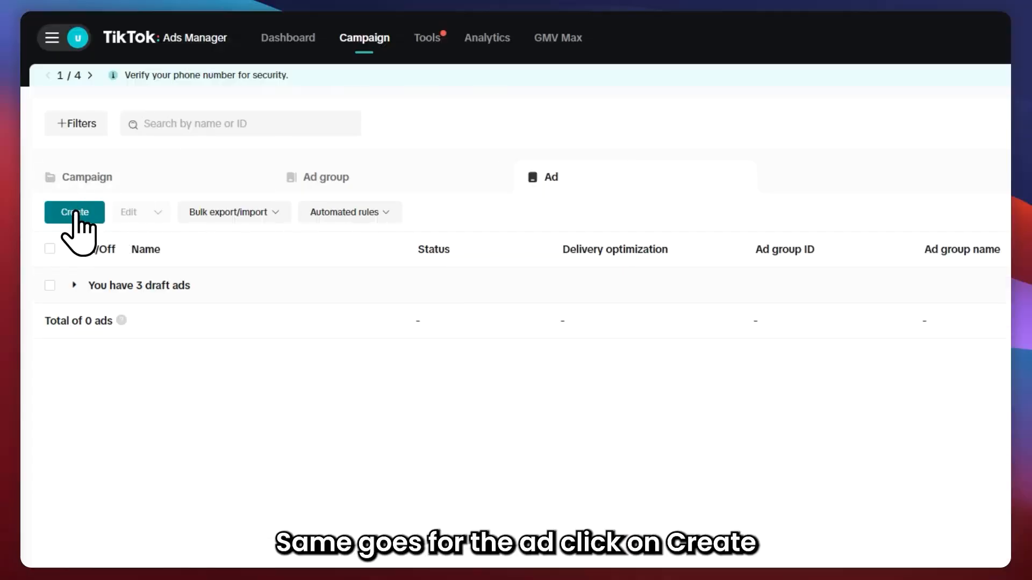
click(178, 171)
scroll(468, 430, down, 1)
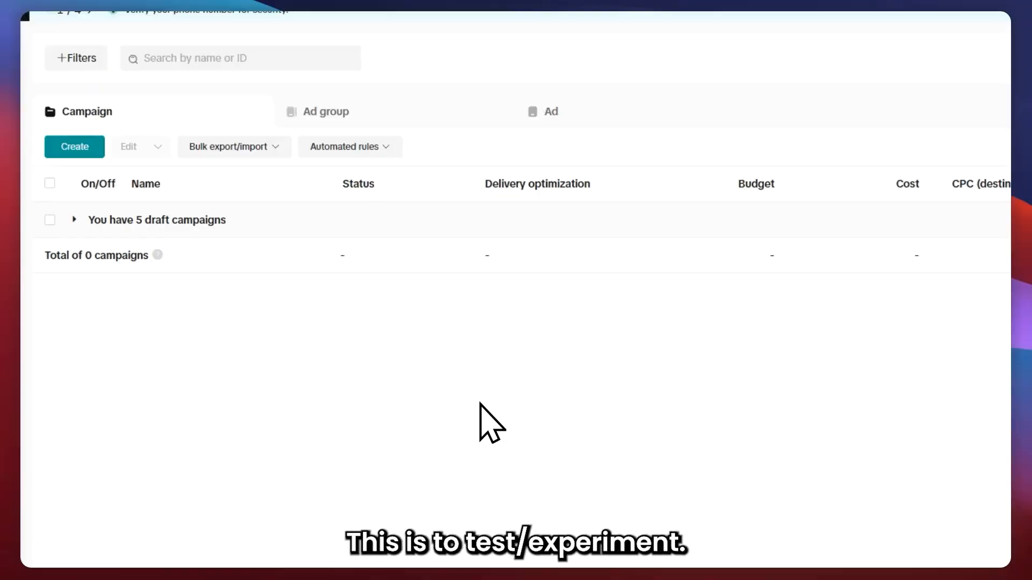